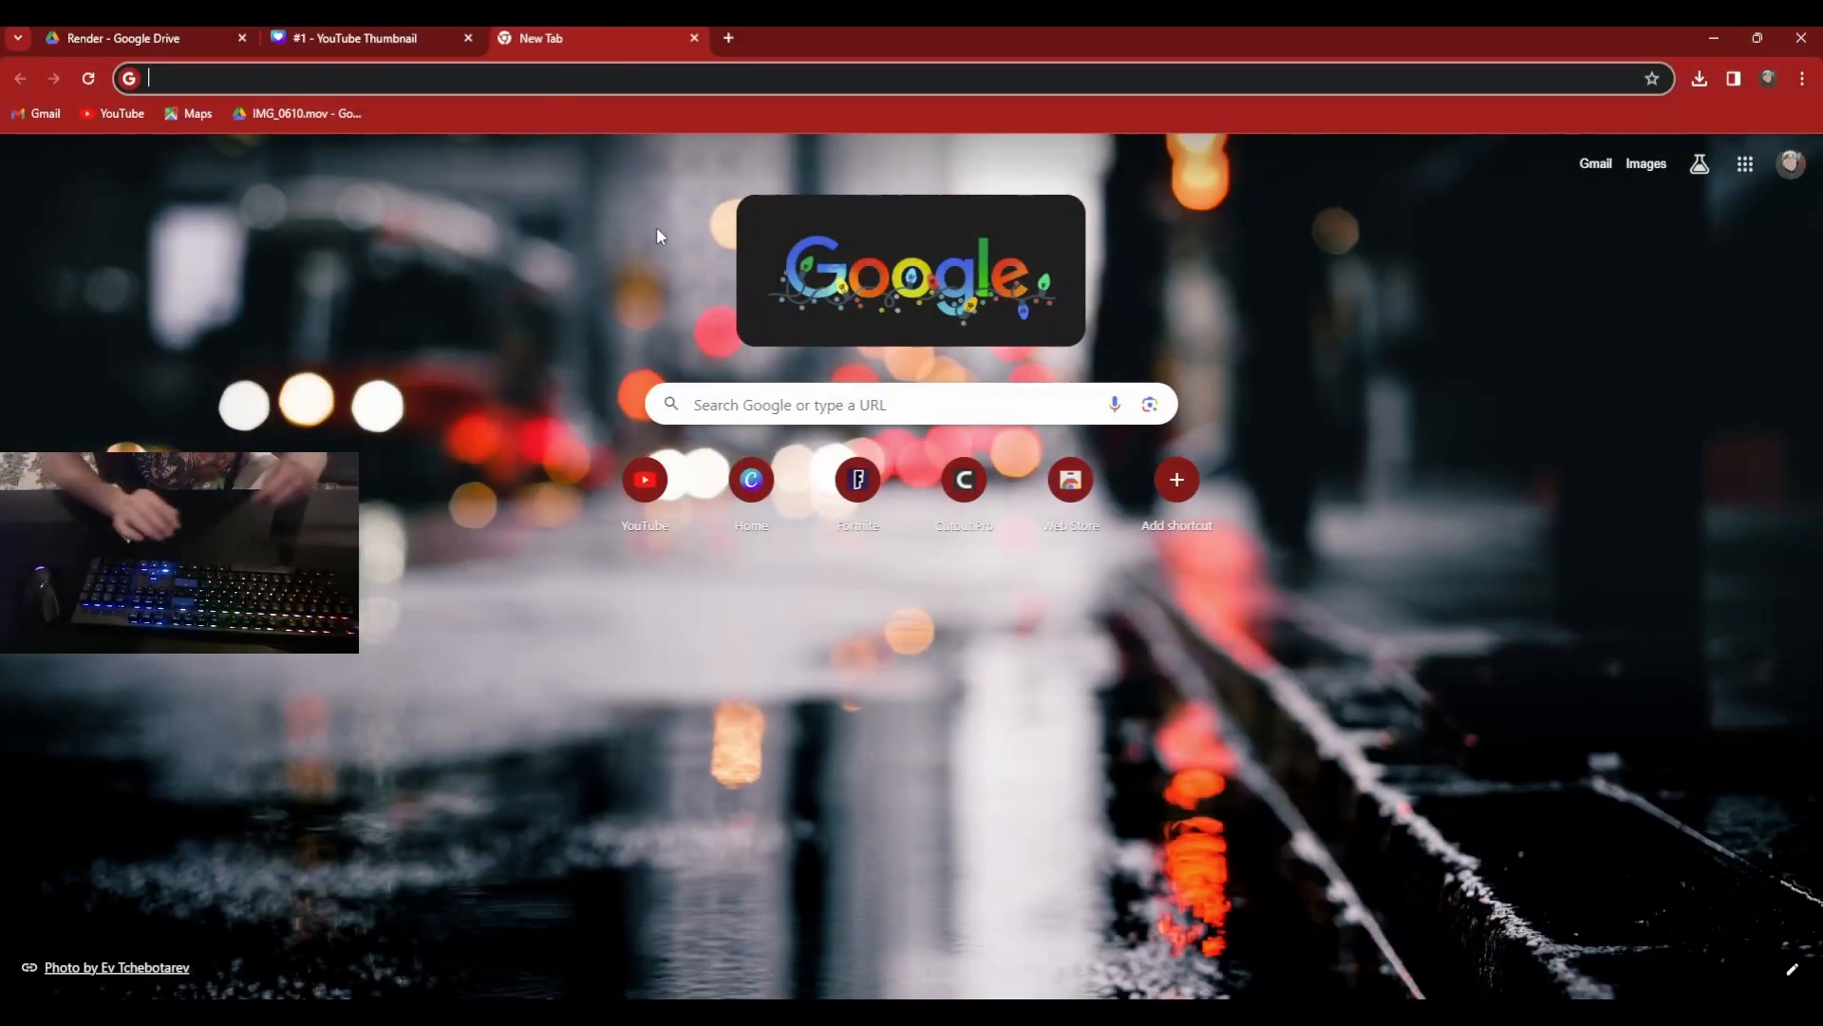
Open canva.com and look over the home page.
text(canva.com)
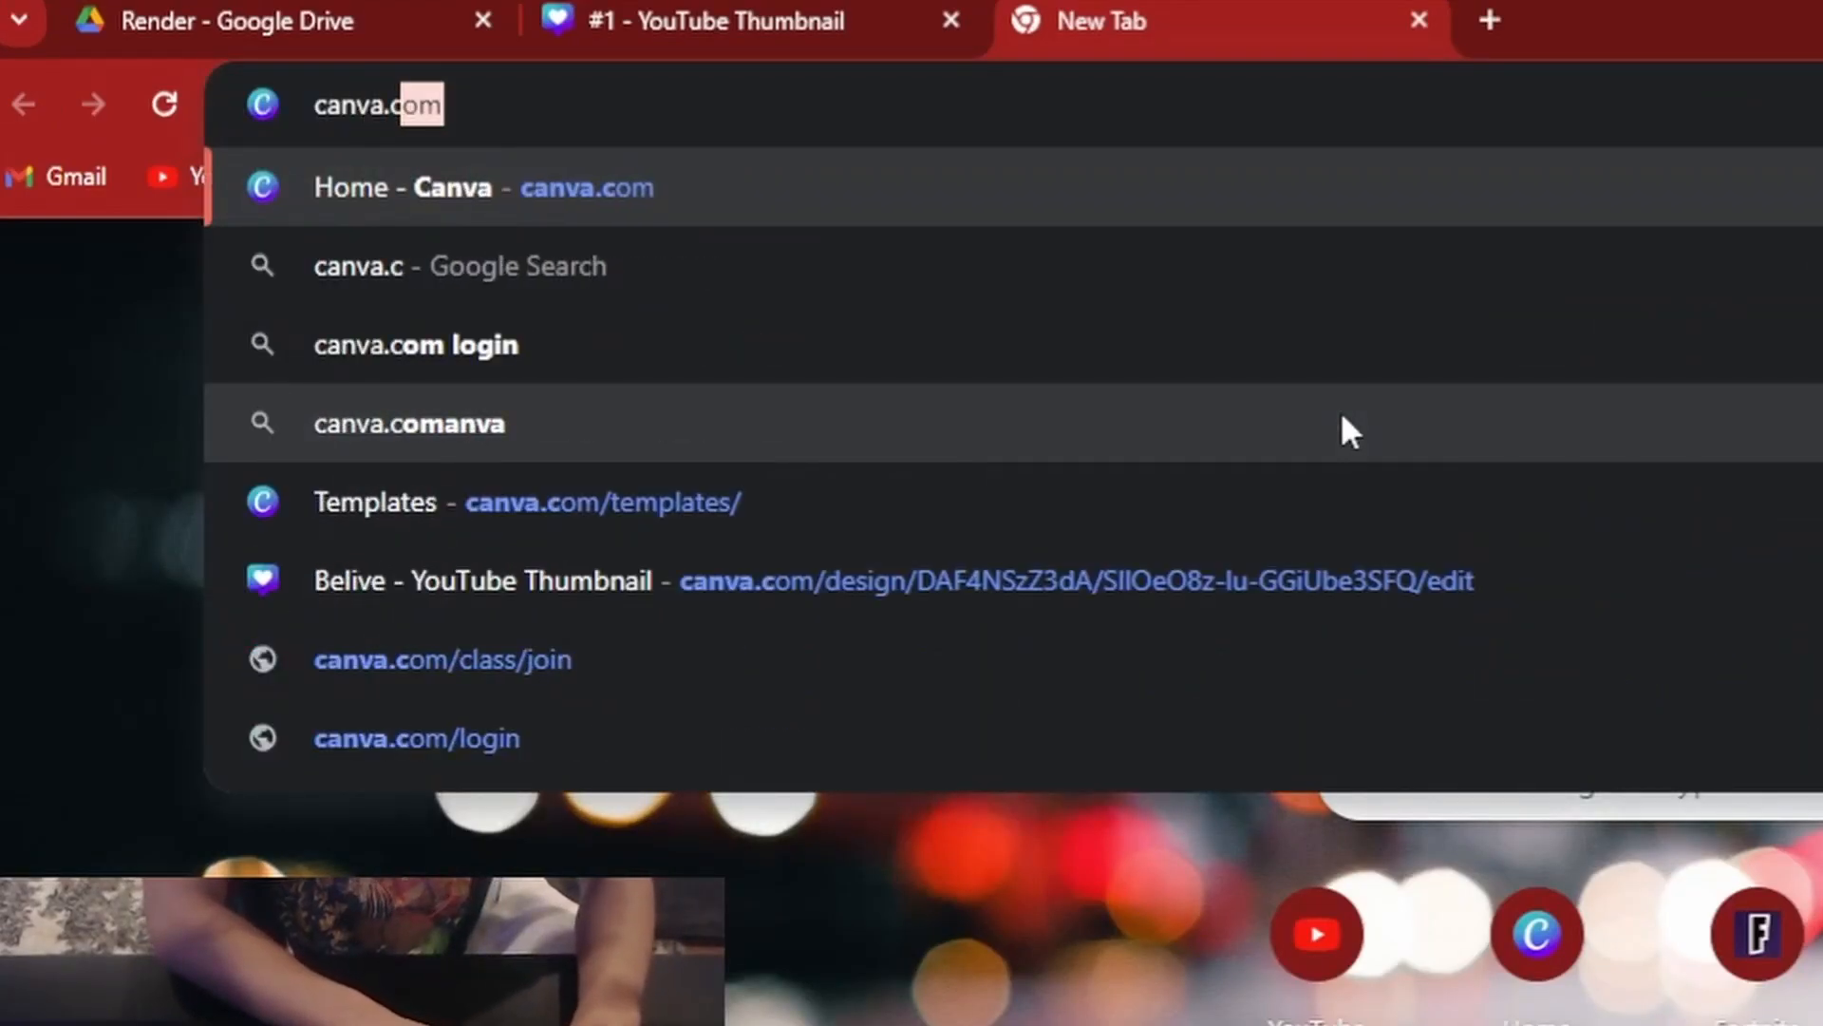
key(Return)
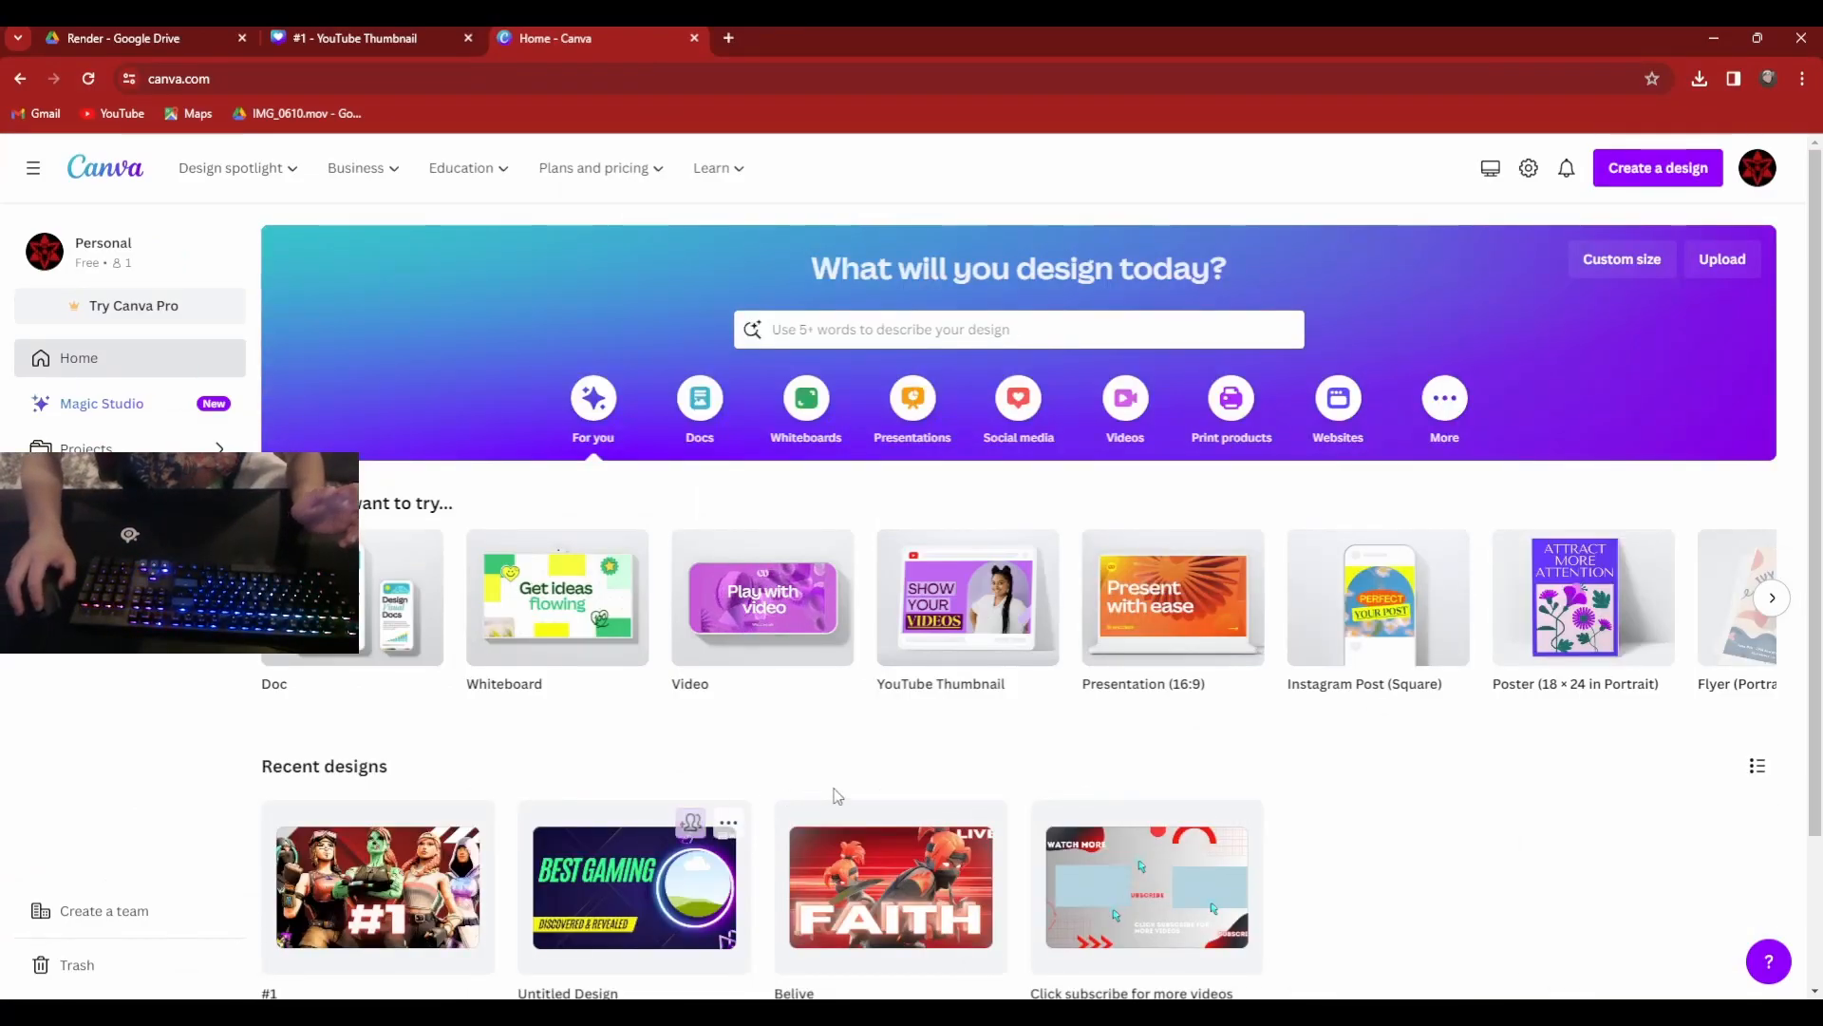
scroll(434, 606, down, 1)
scroll(561, 618, up, 1)
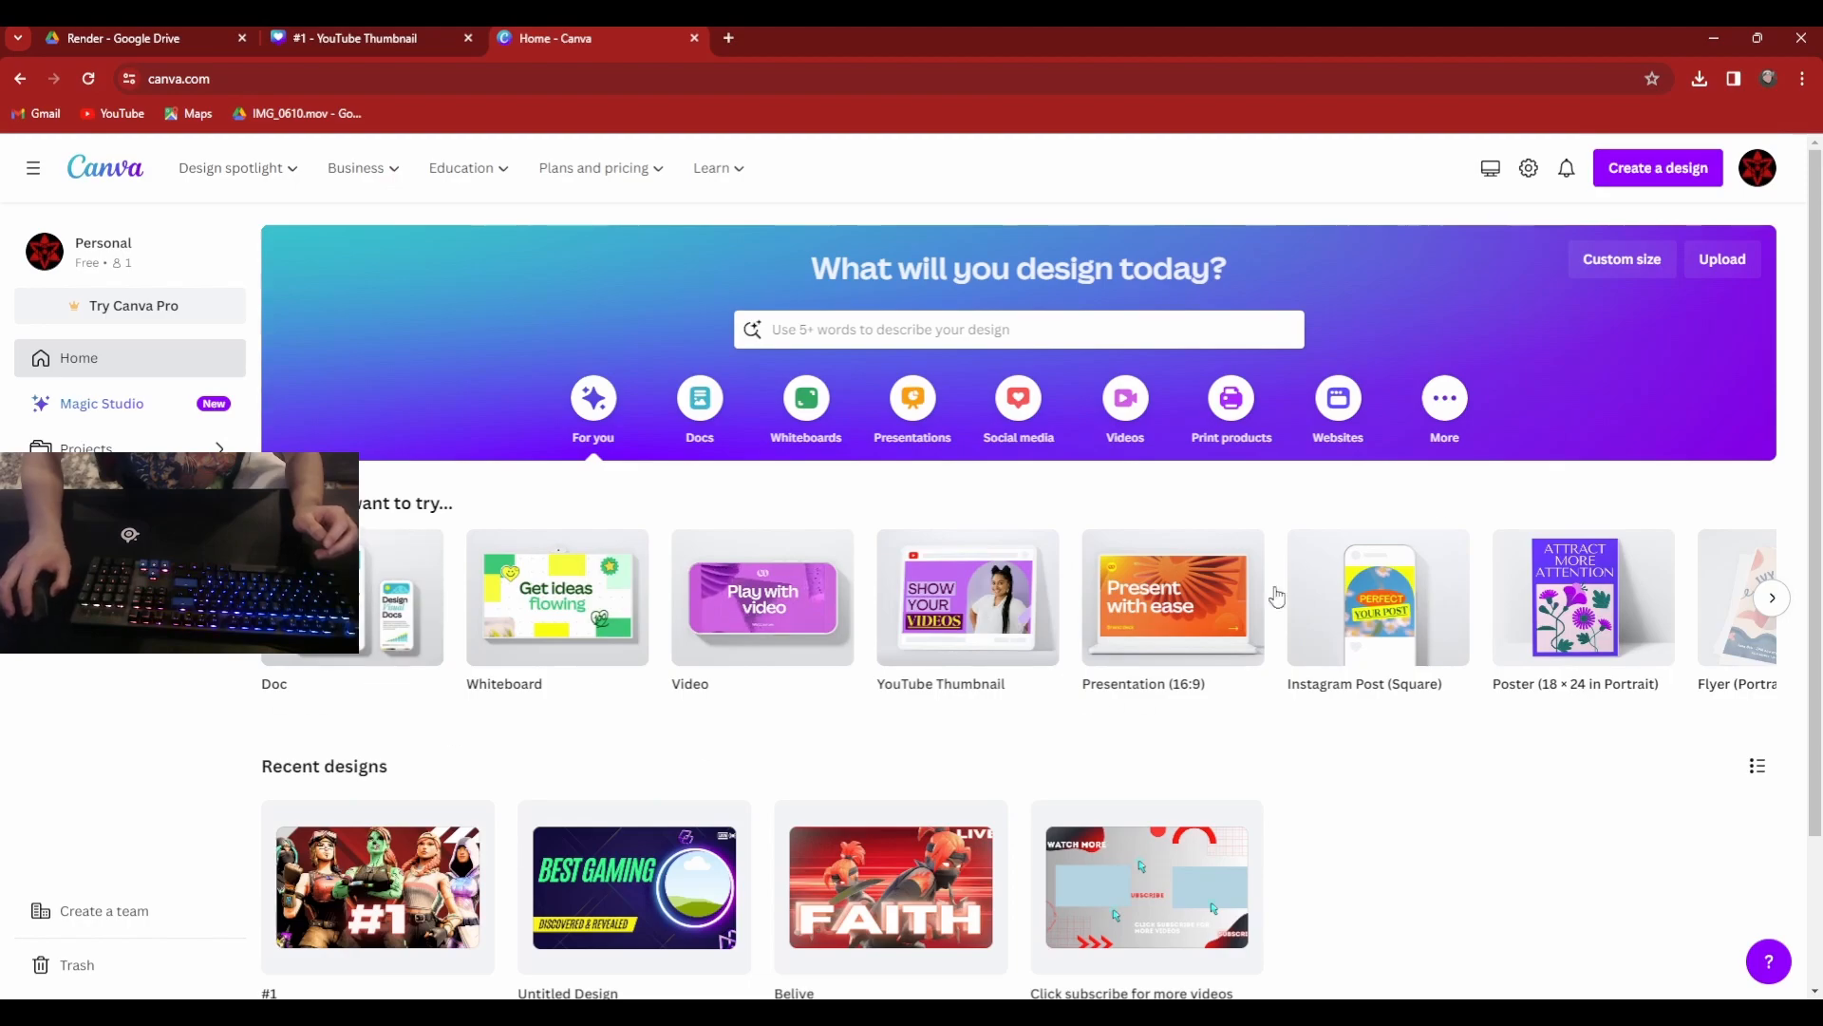
Search the new design types for "Youtube thumnail" and create a blank YouTube thumbnail design.
click(1654, 170)
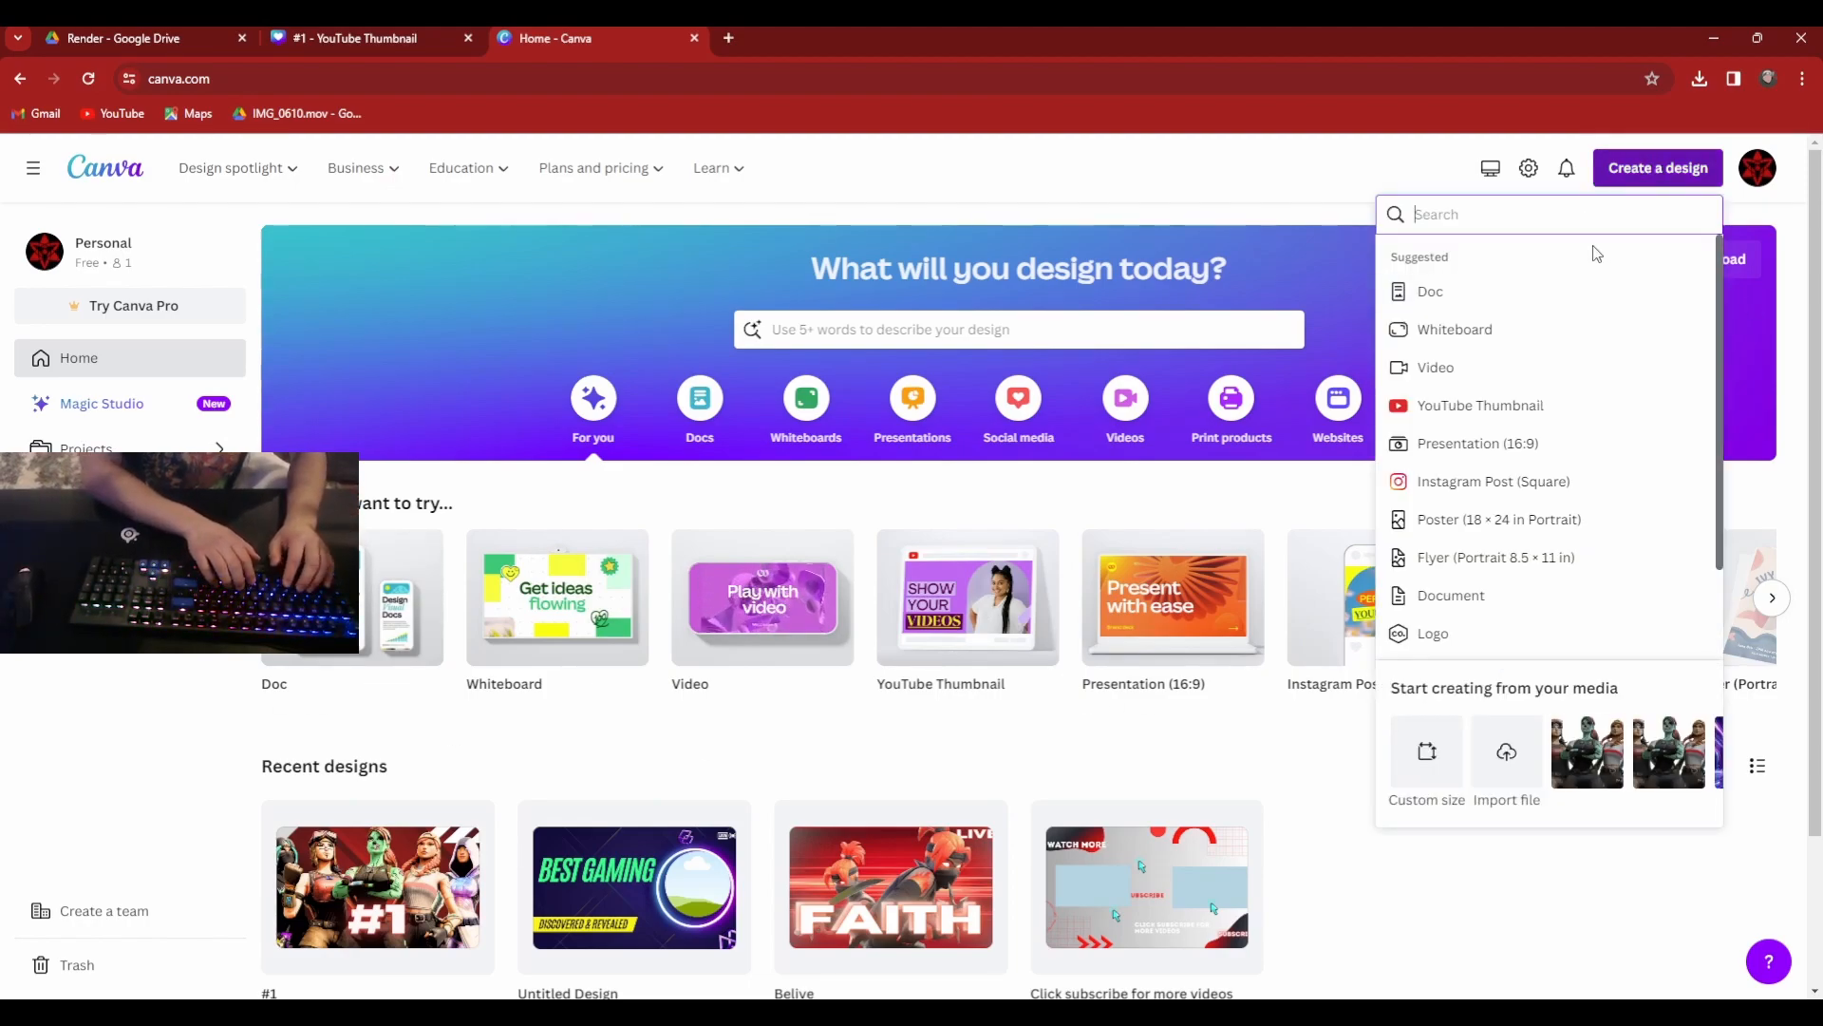
text(Yout)
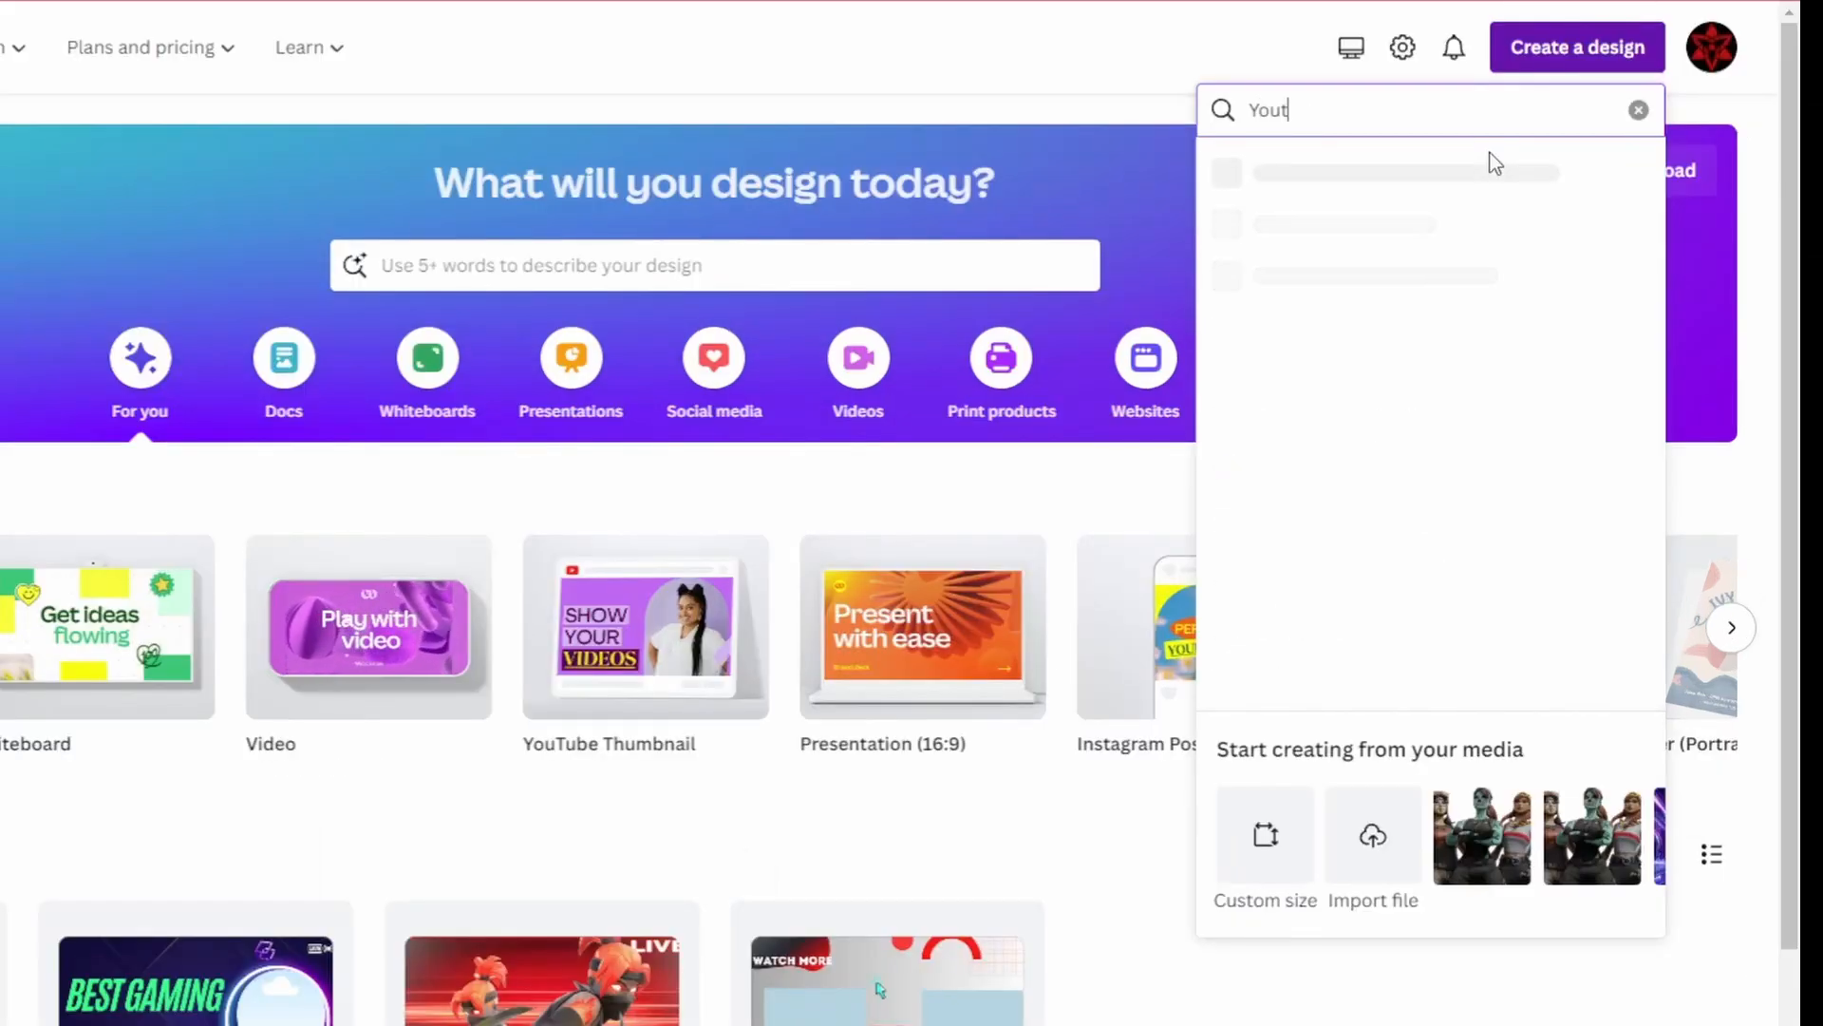
text(ube th)
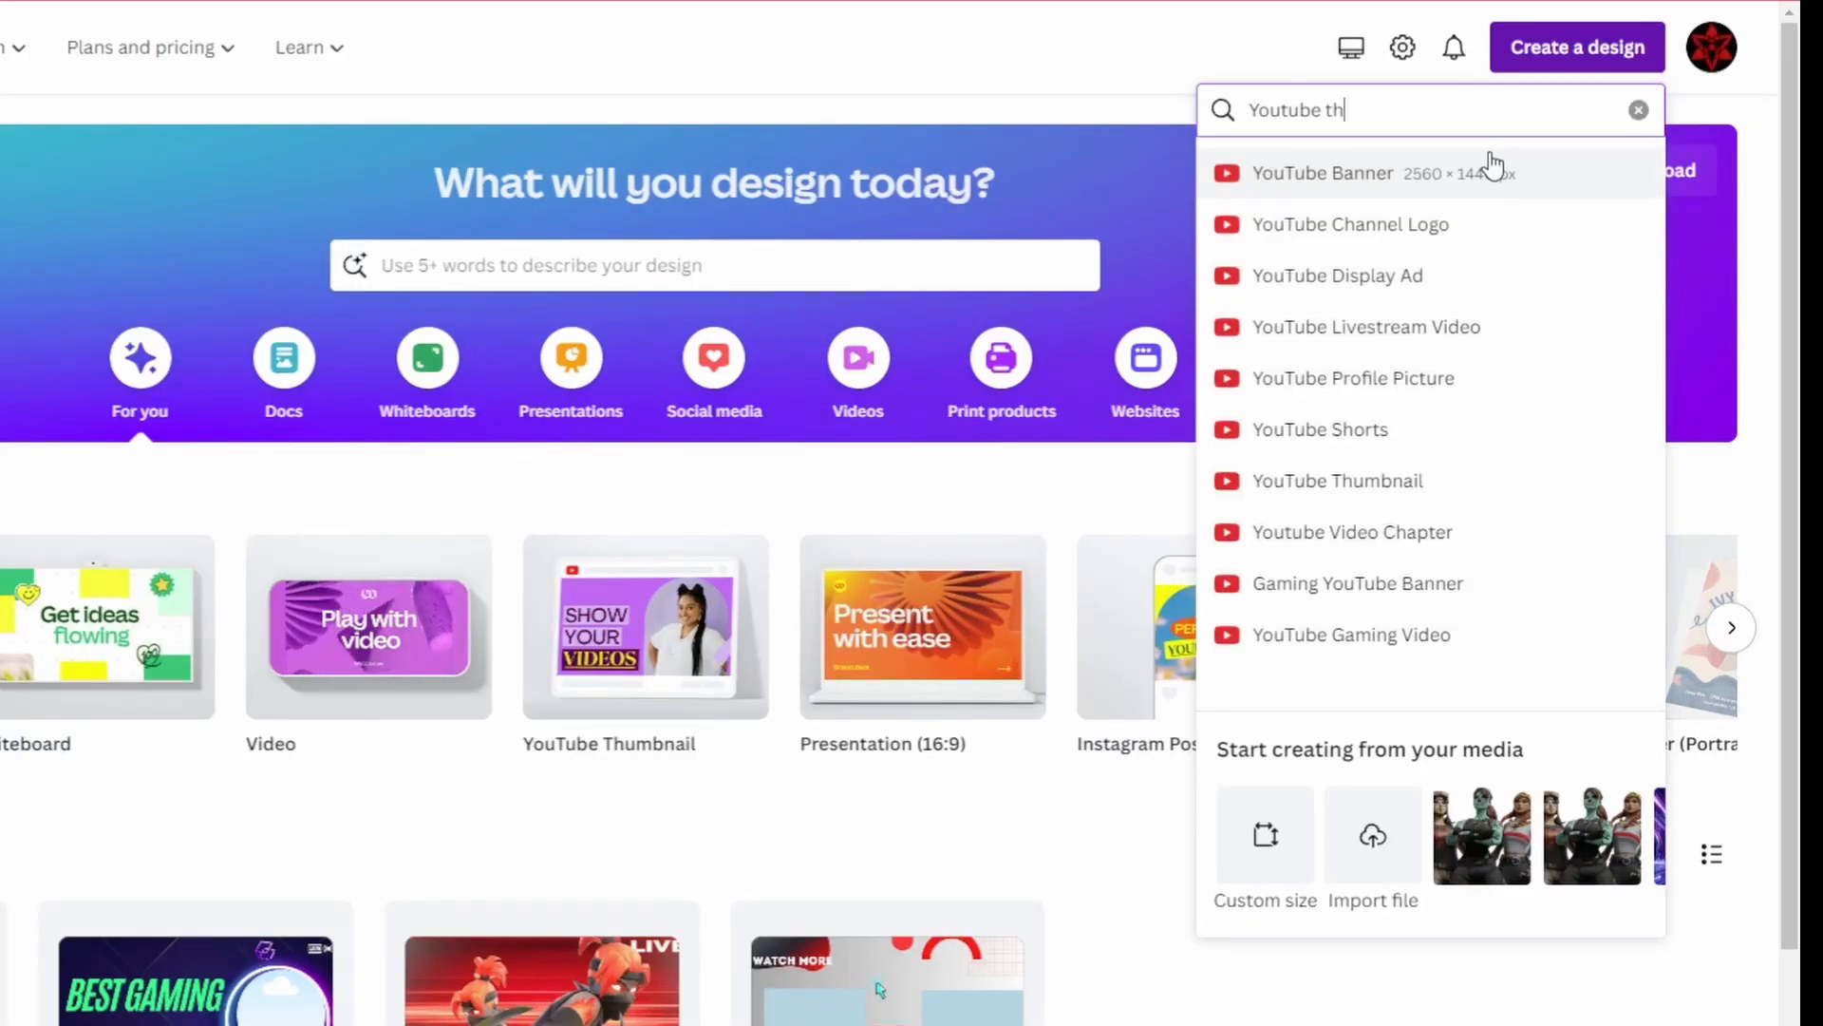
text(yumba)
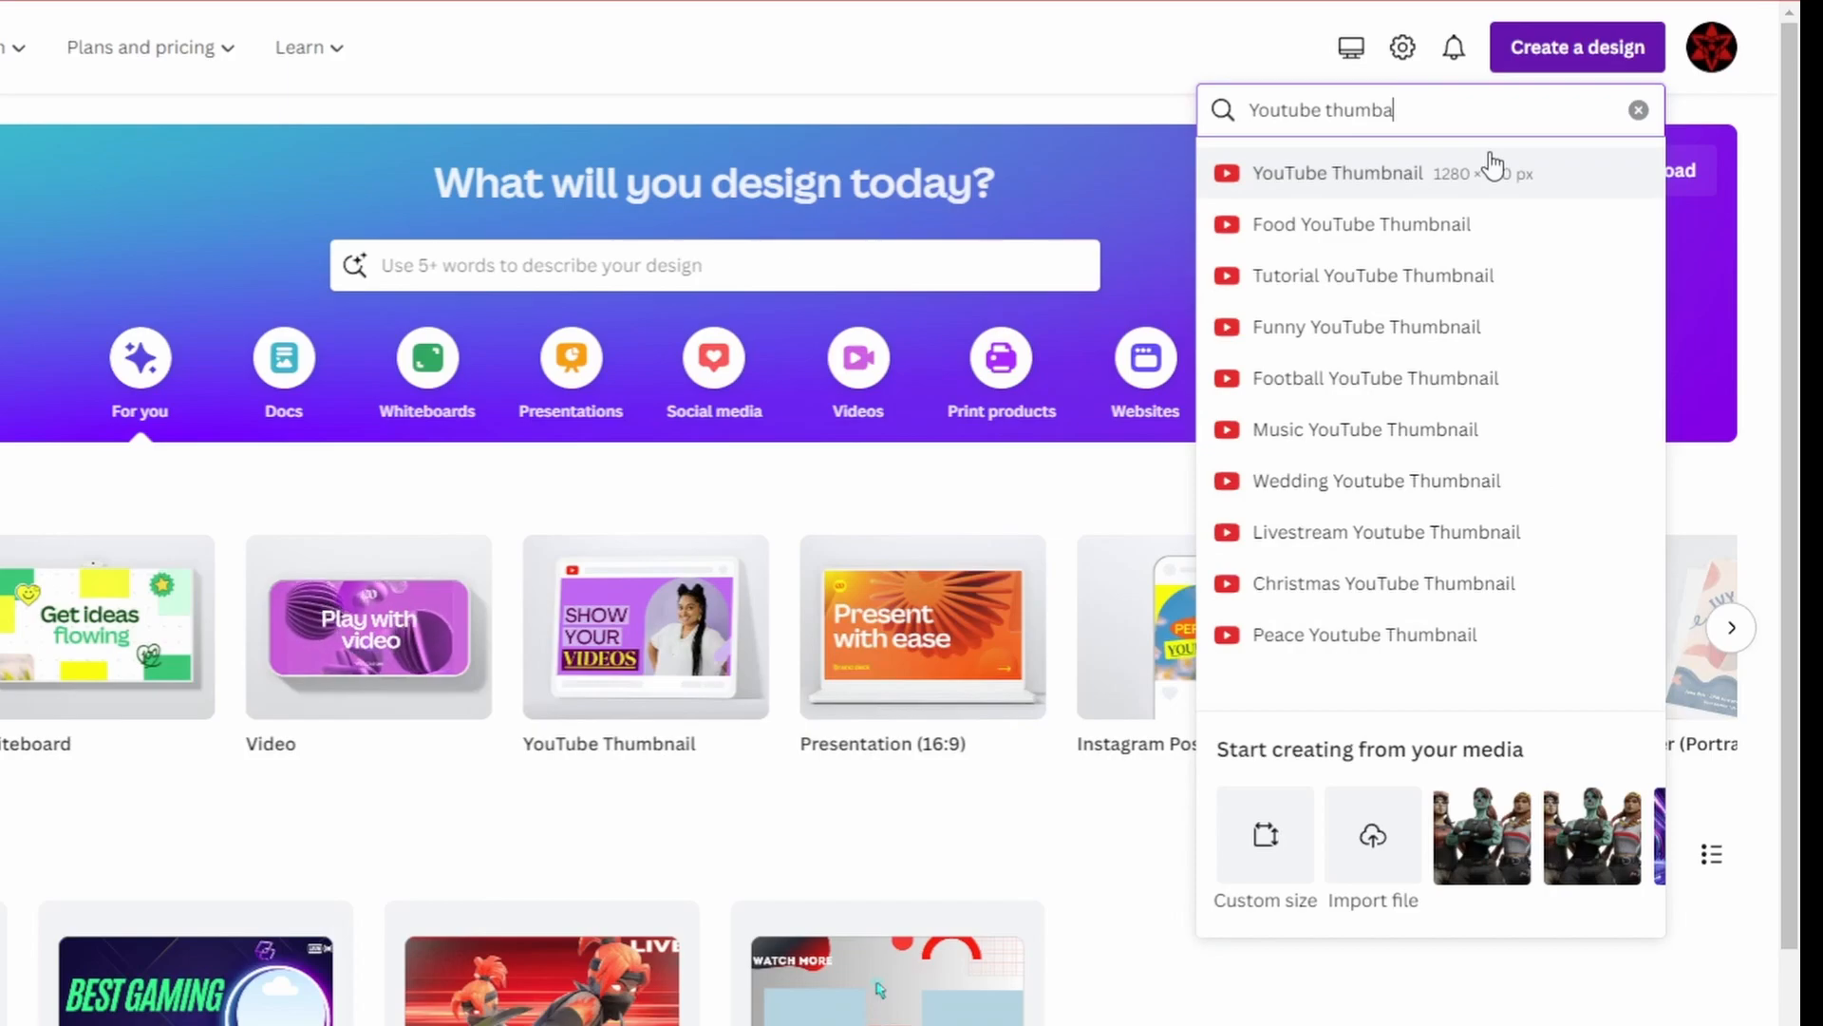
key(BackSpace)
key(BackSpace)
text(nail)
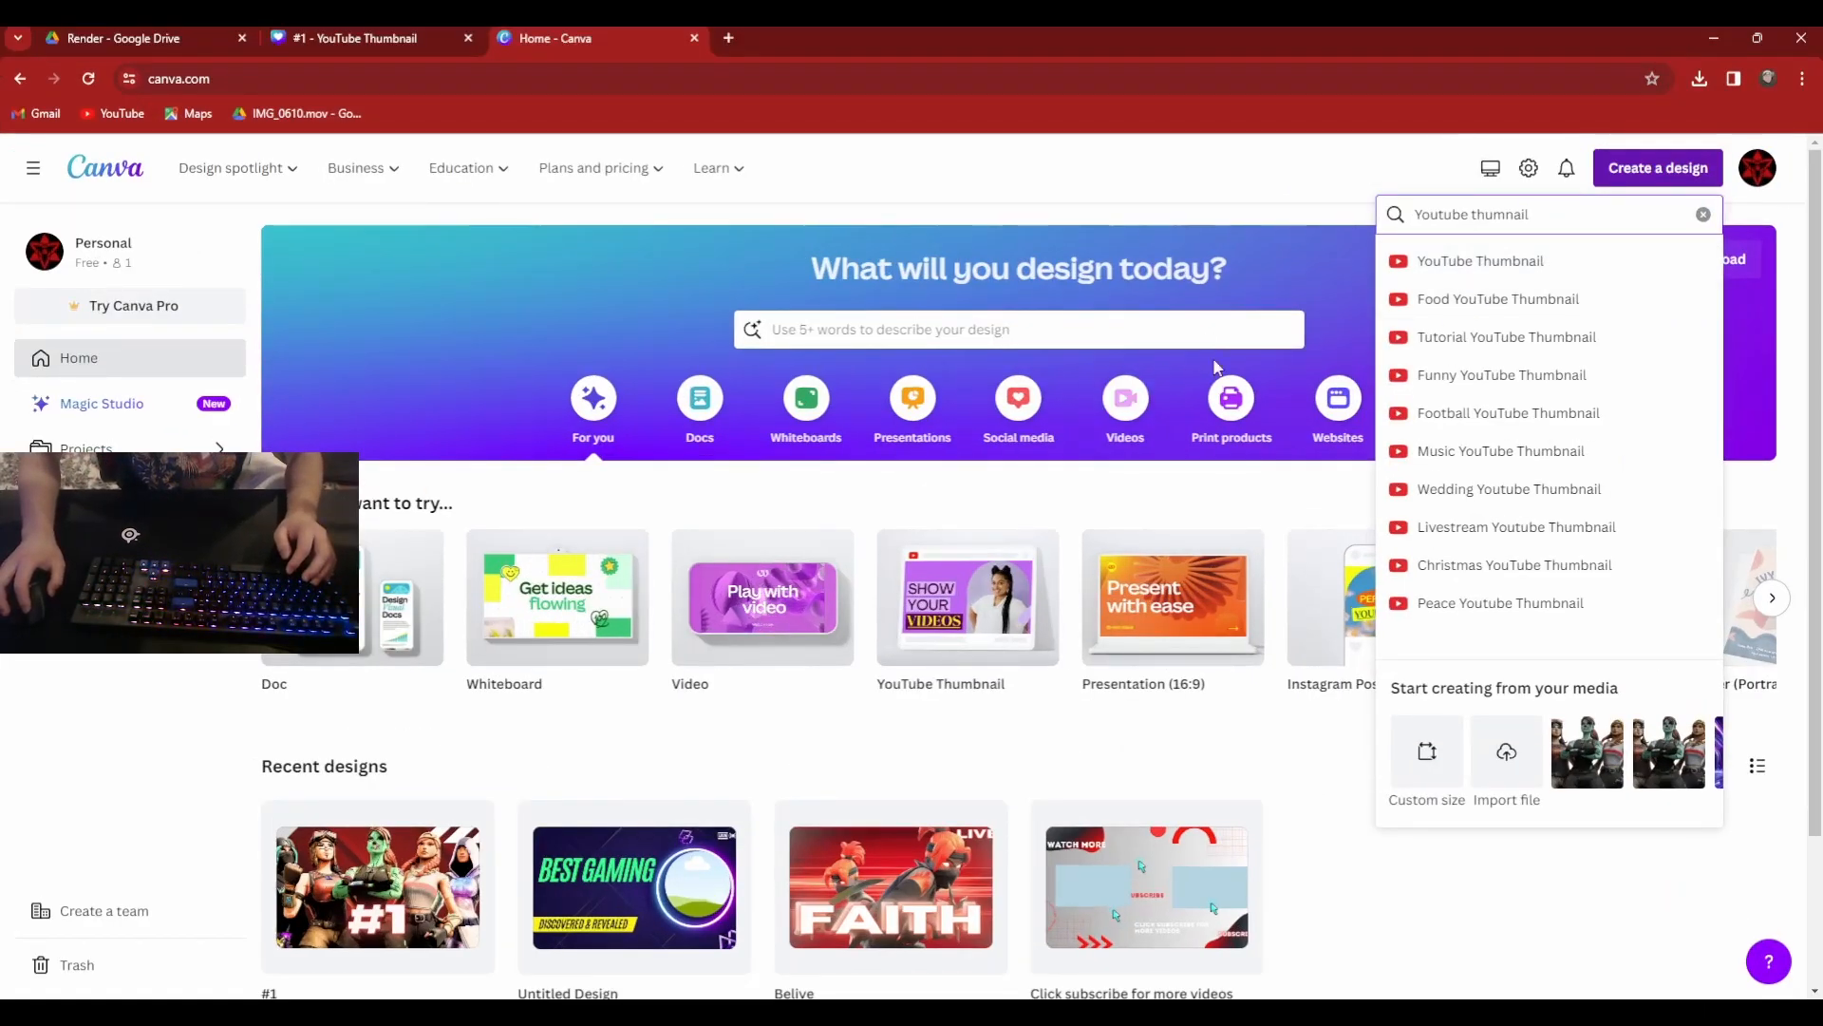
click(1558, 302)
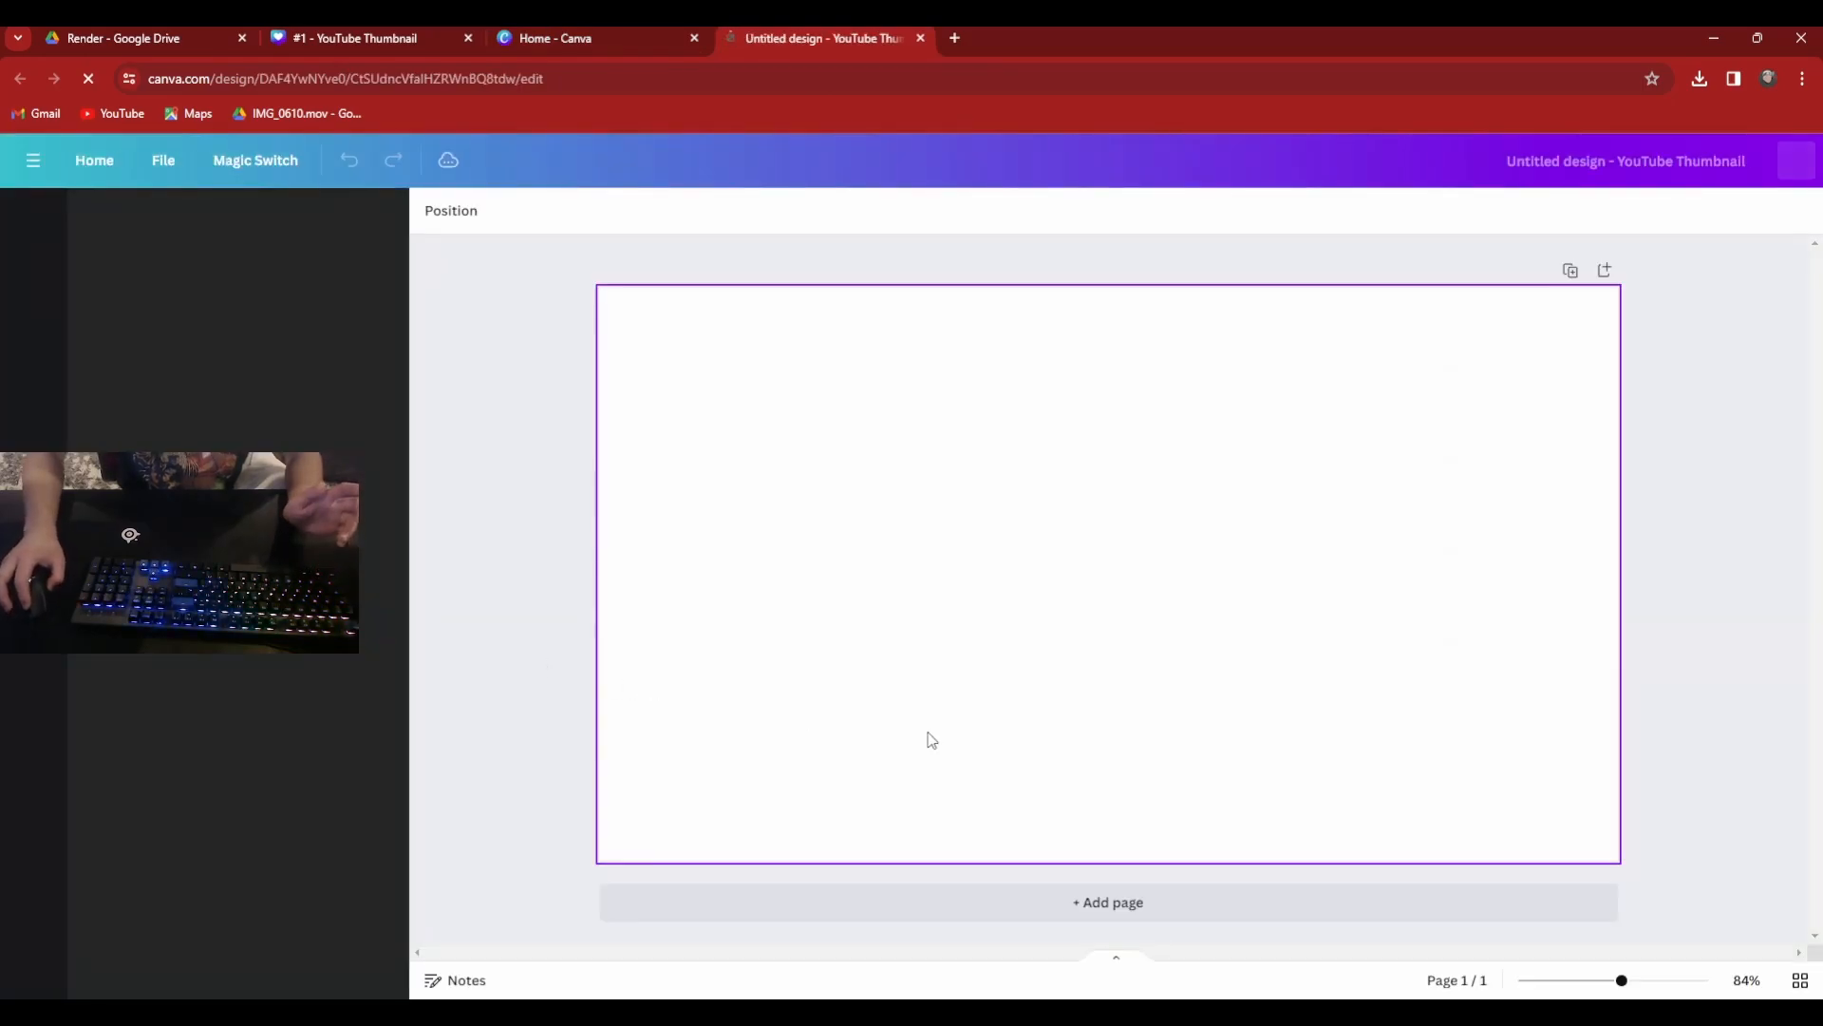
Look through the YouTube thumbnail templates offered for the blank design.
scroll(217, 708, down, 10)
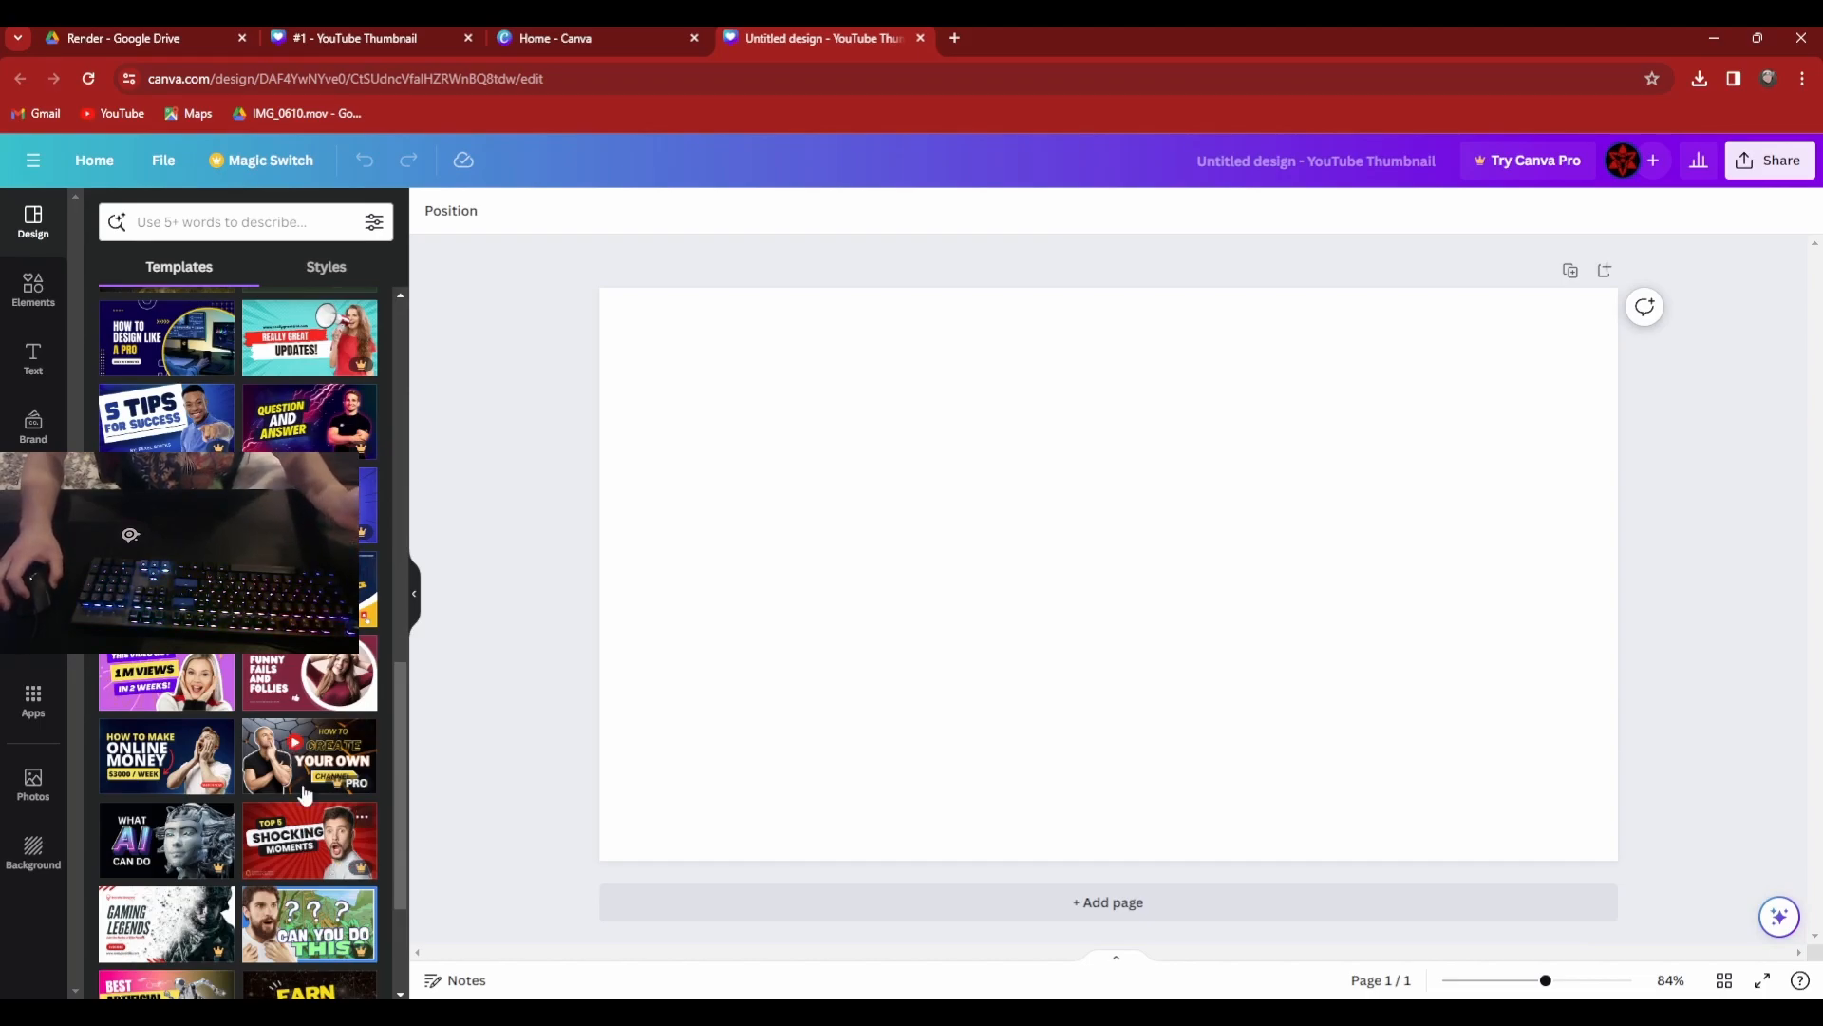
scroll(253, 817, up, 11)
scroll(252, 817, down, 1)
scroll(258, 676, up, 1)
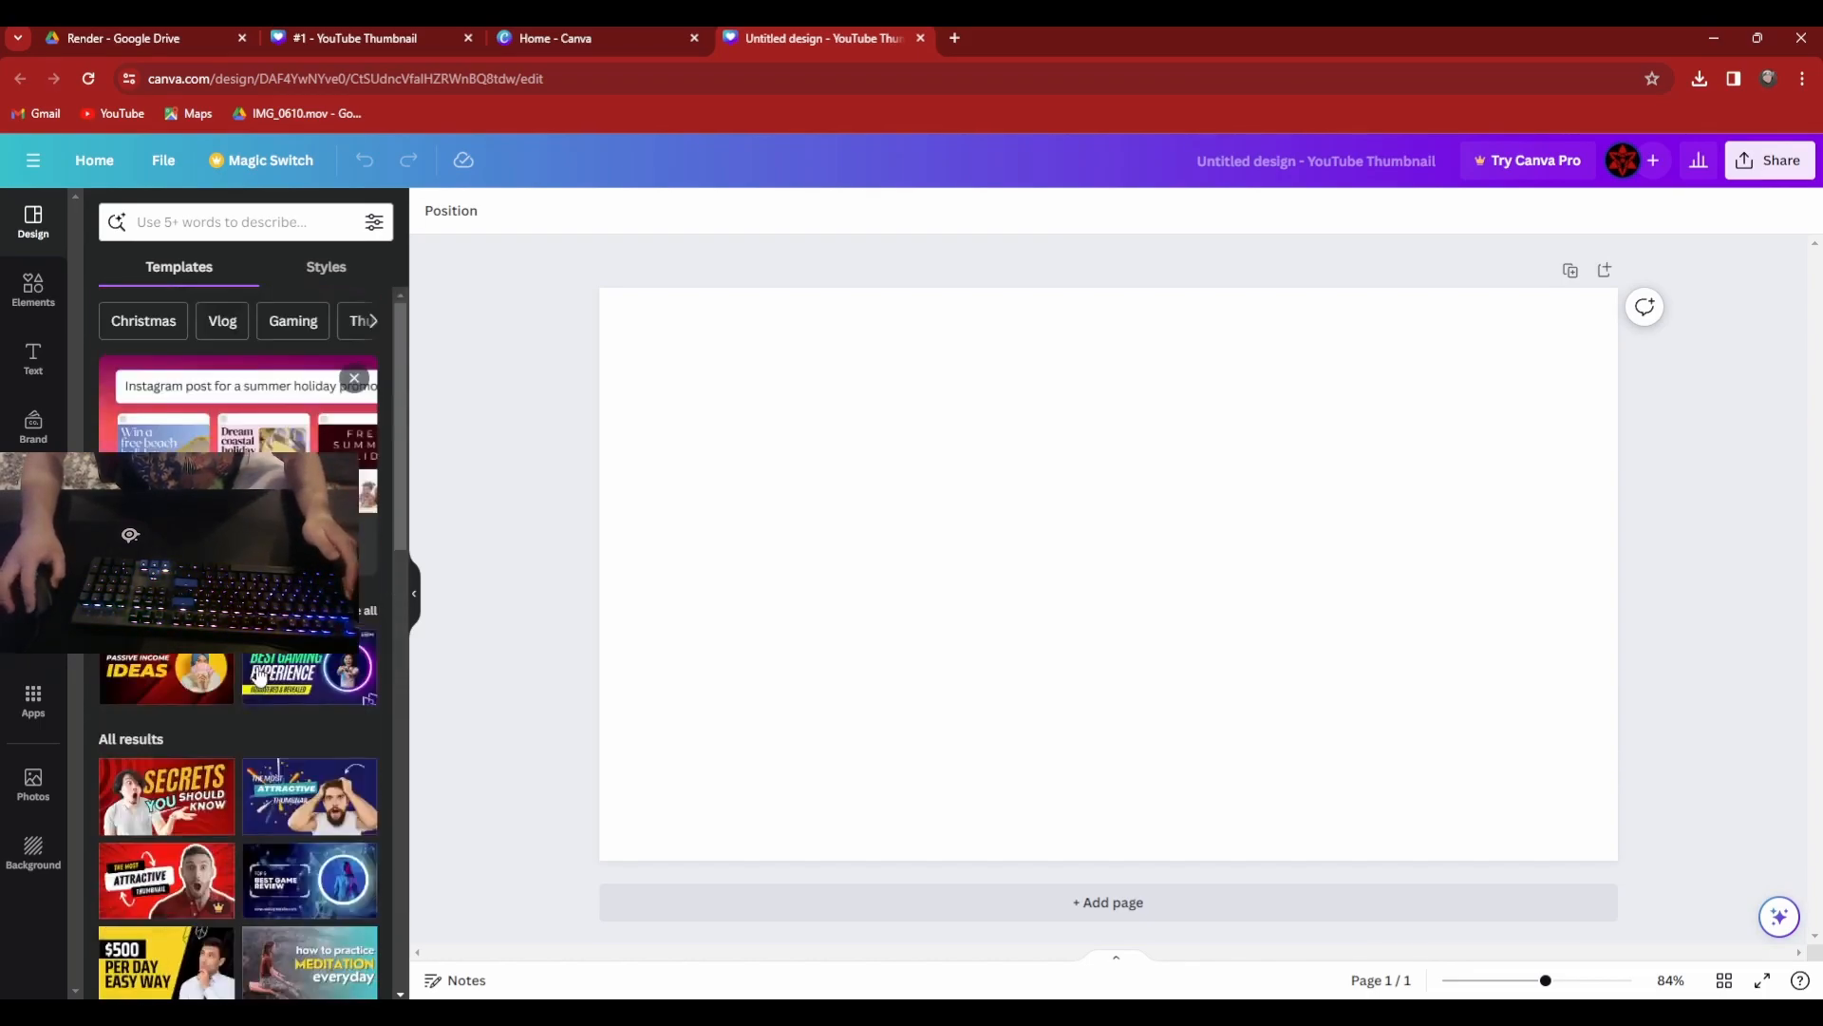
click(38, 281)
click(31, 225)
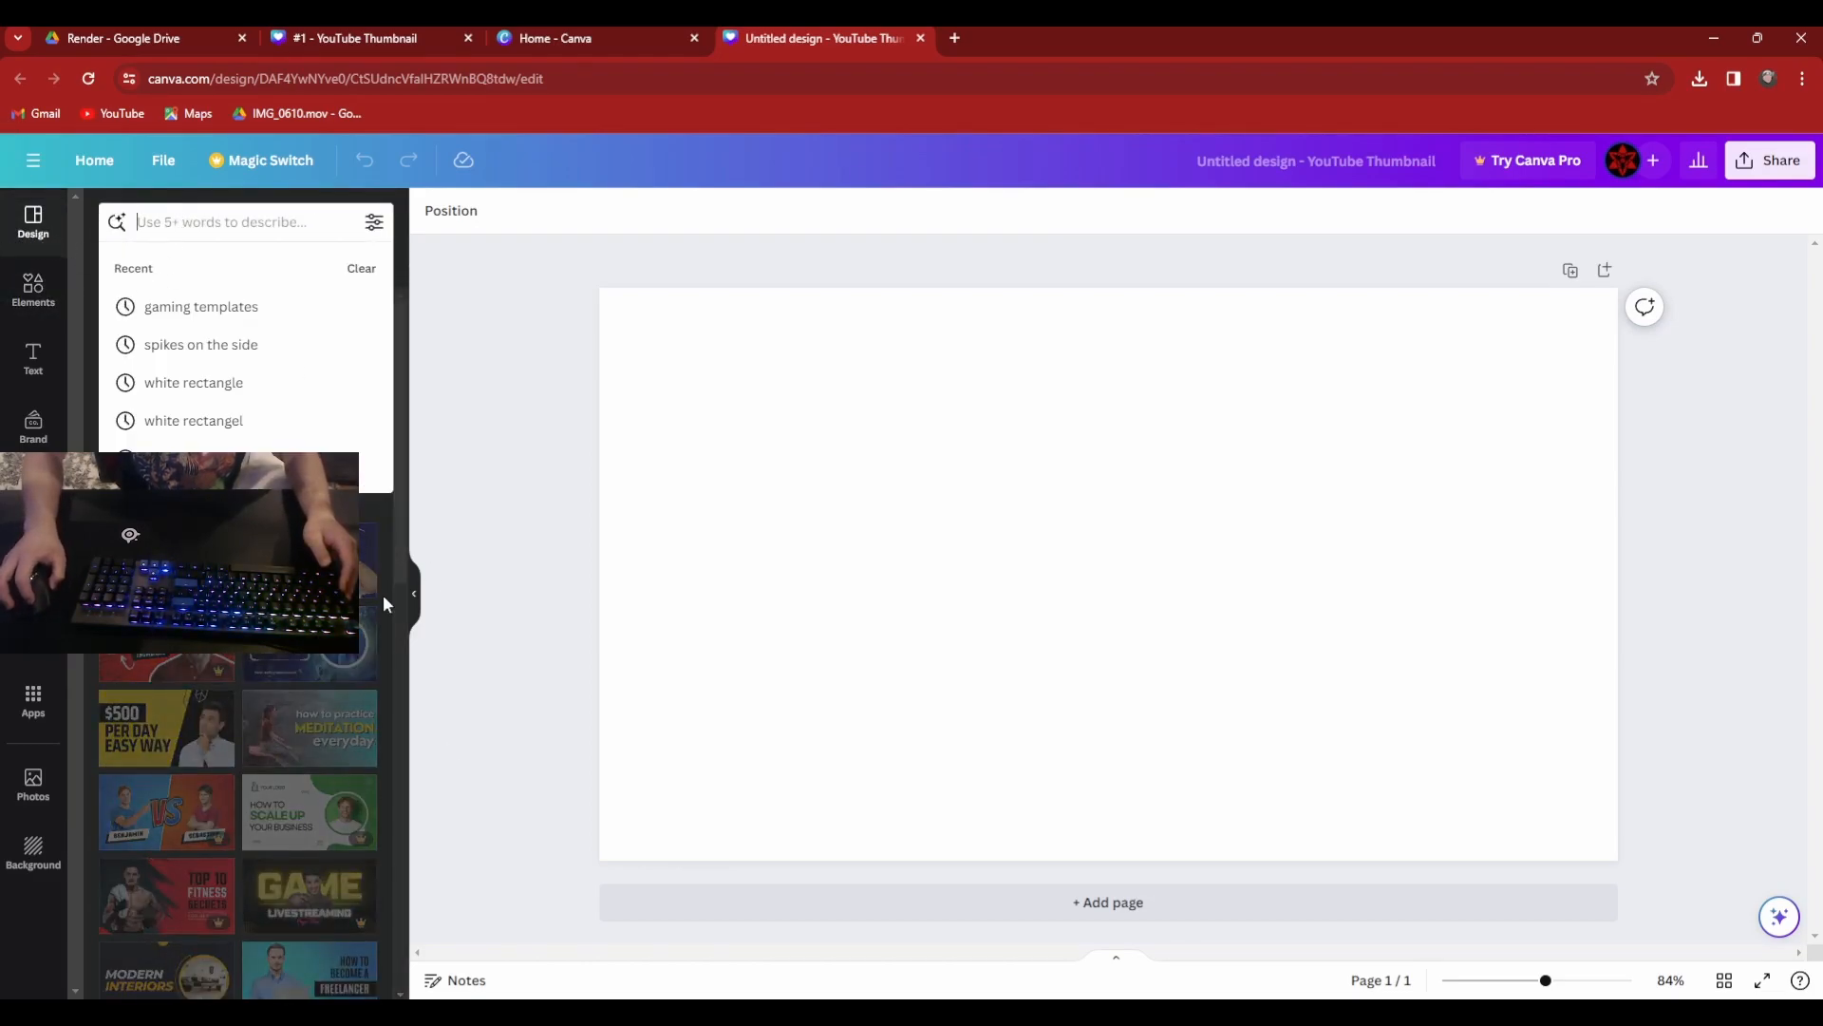
click(582, 641)
scroll(285, 589, down, 7)
scroll(285, 589, up, 2)
scroll(285, 589, up, 5)
scroll(285, 589, down, 15)
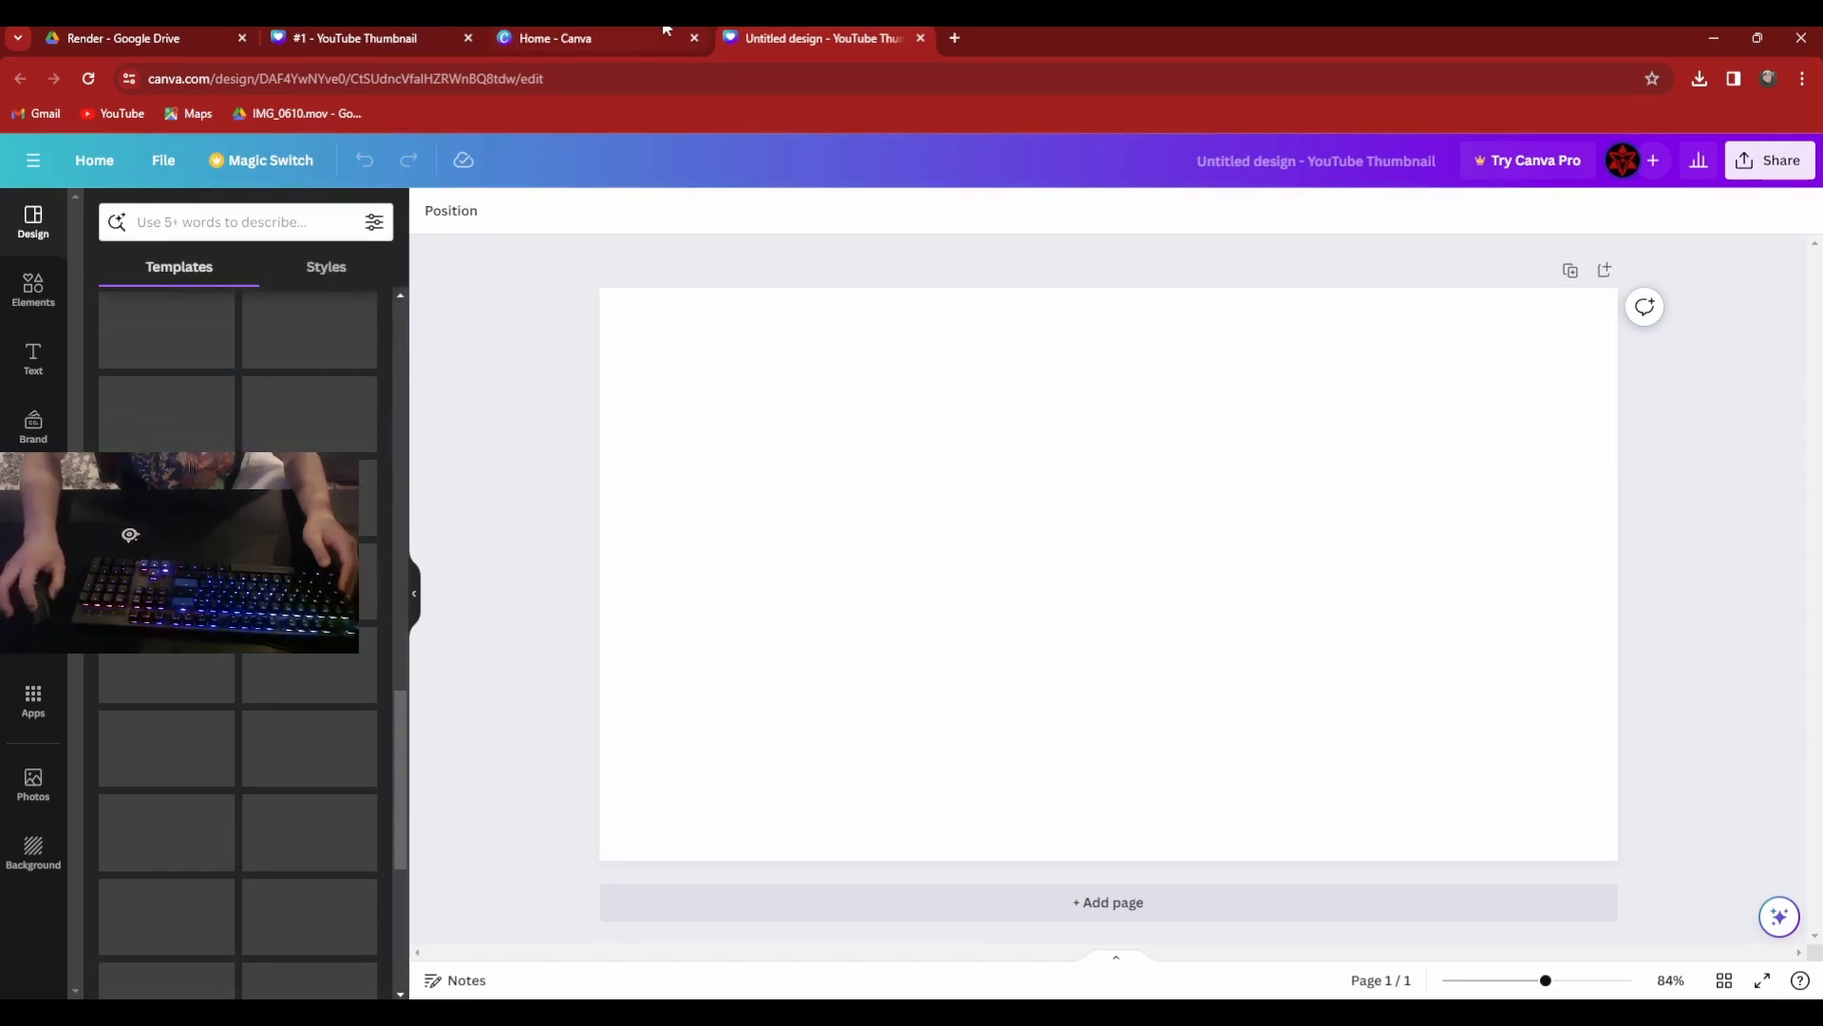
Switch to the open "#1" YouTube thumbnail design and return to its full list of templates.
click(638, 35)
click(459, 30)
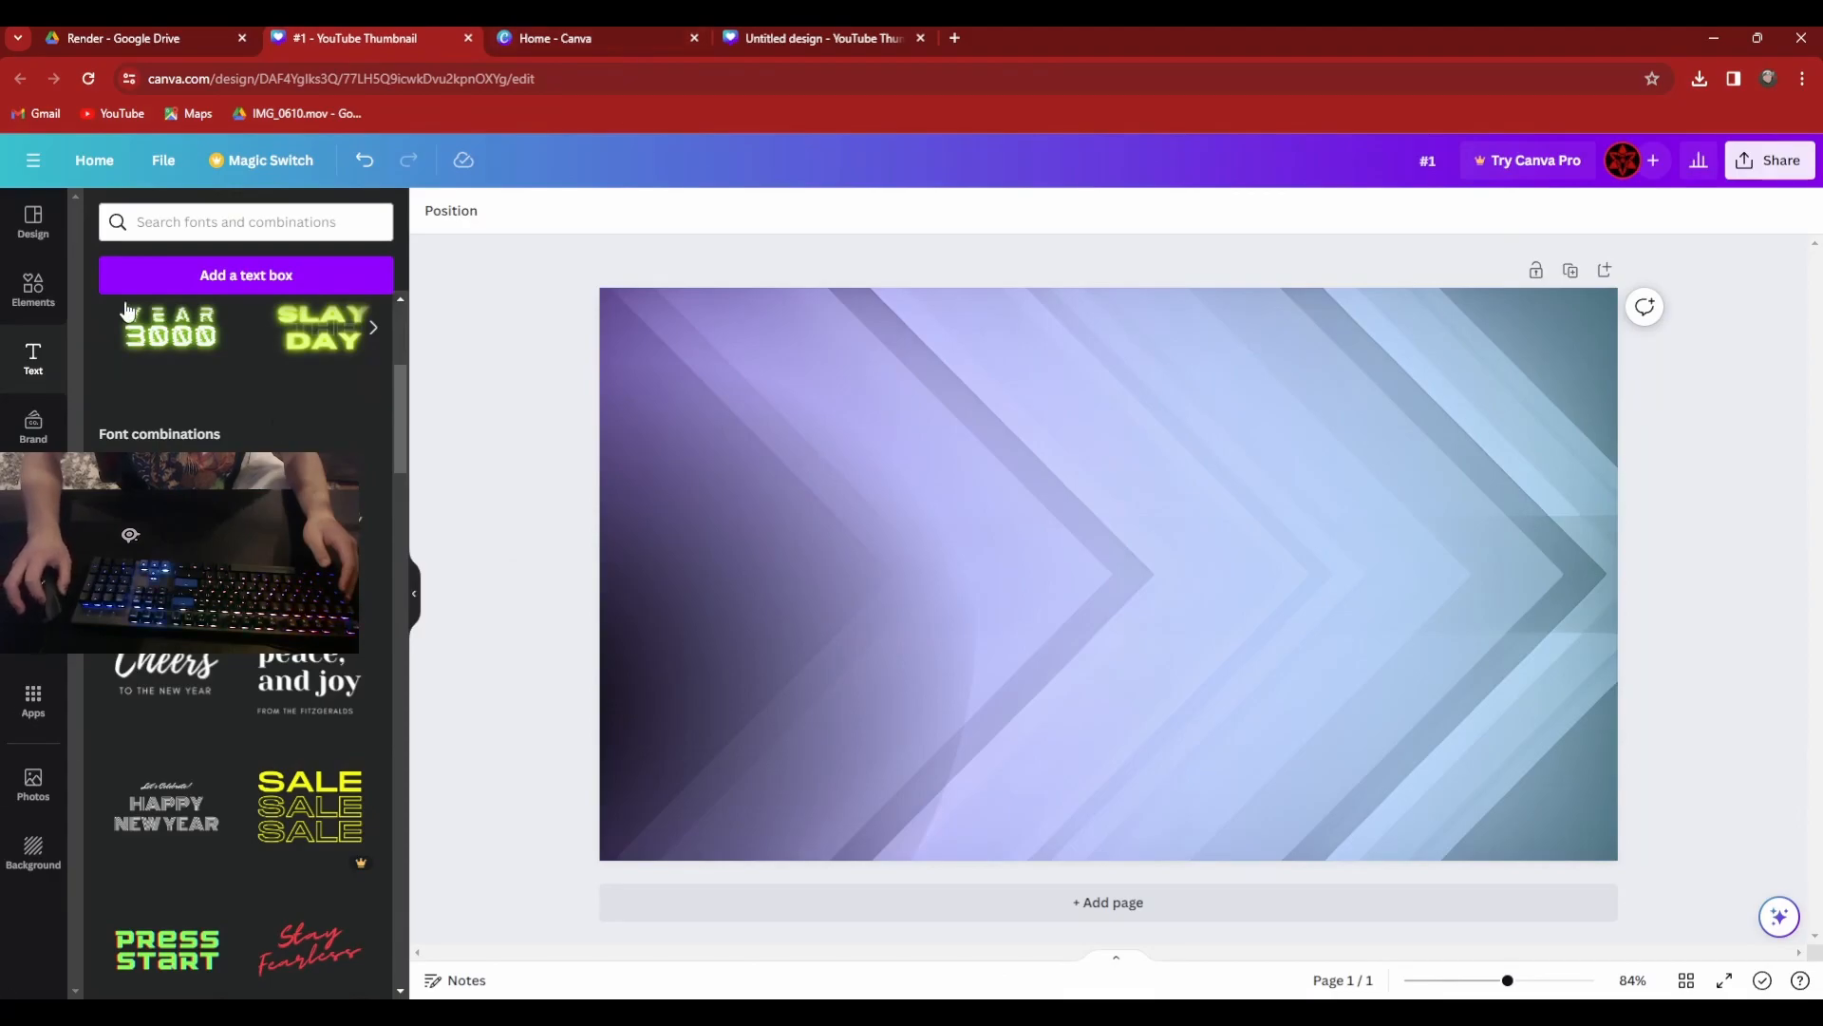
click(55, 276)
click(33, 223)
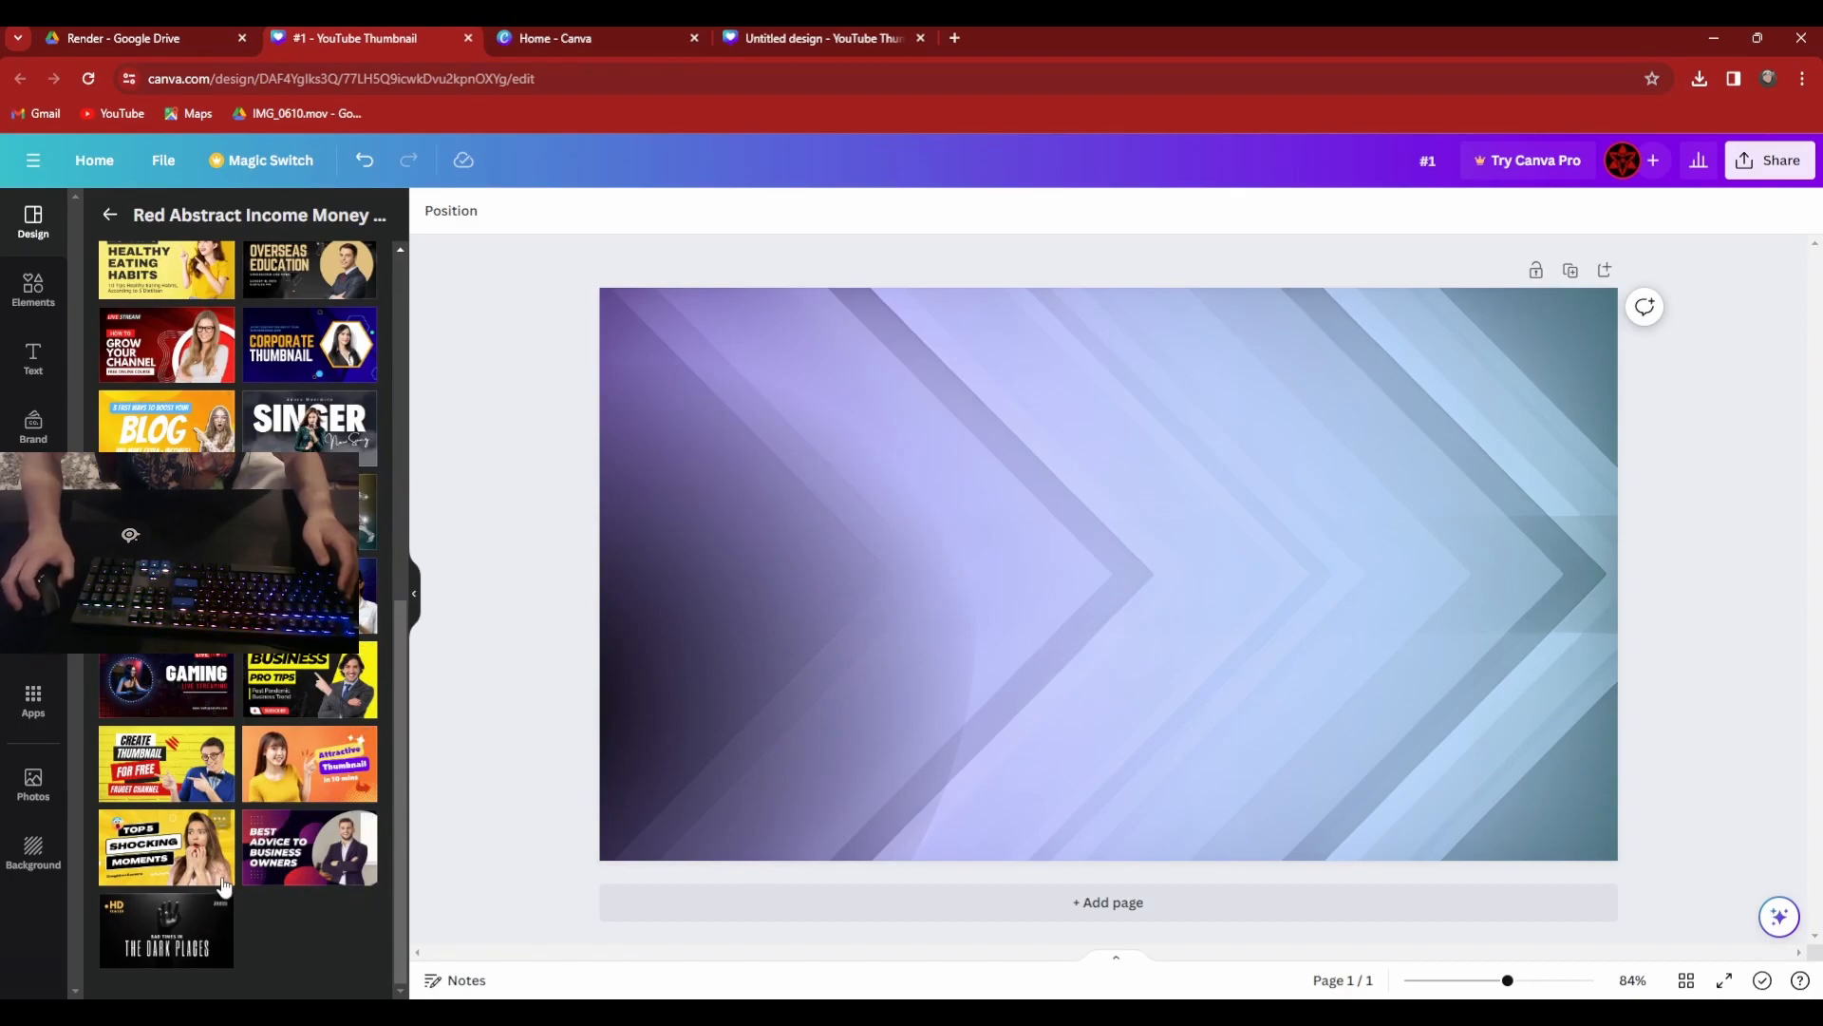
scroll(254, 365, up, 7)
click(104, 211)
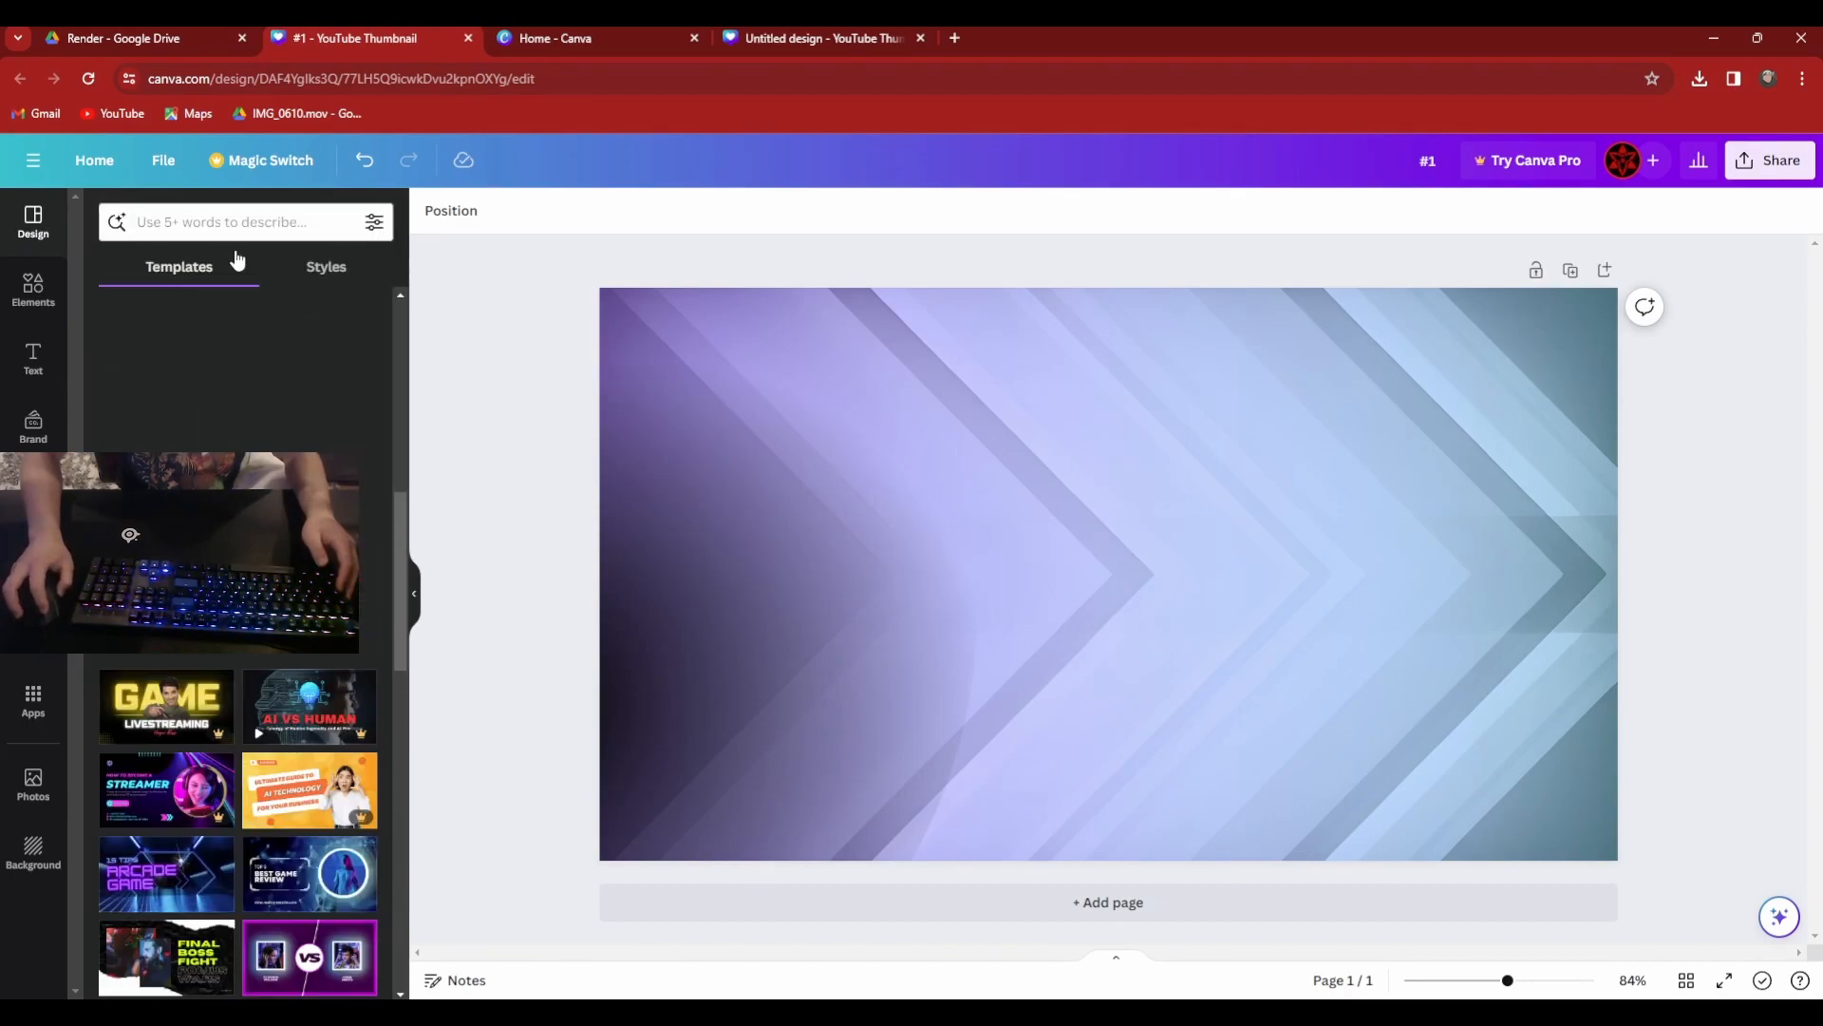
Search the templates for "gaming templates" and browse the results.
click(232, 218)
text(gam)
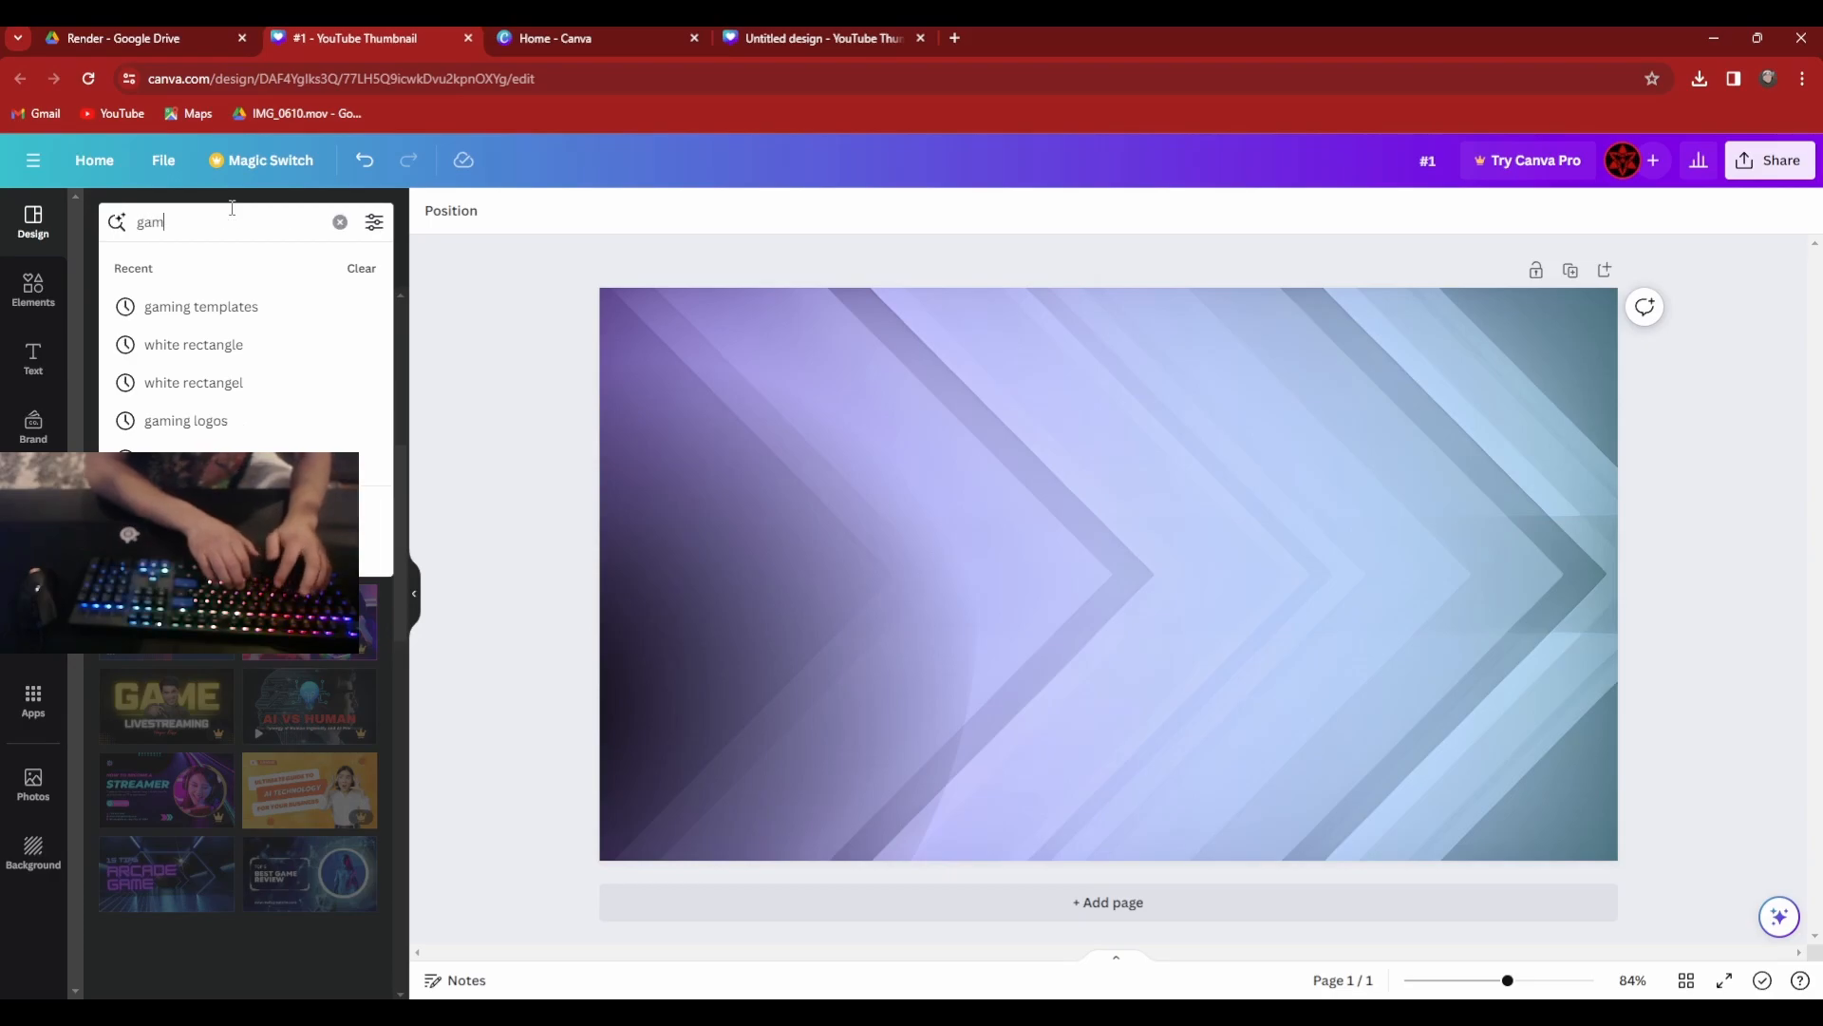
text(ing templates)
key(Return)
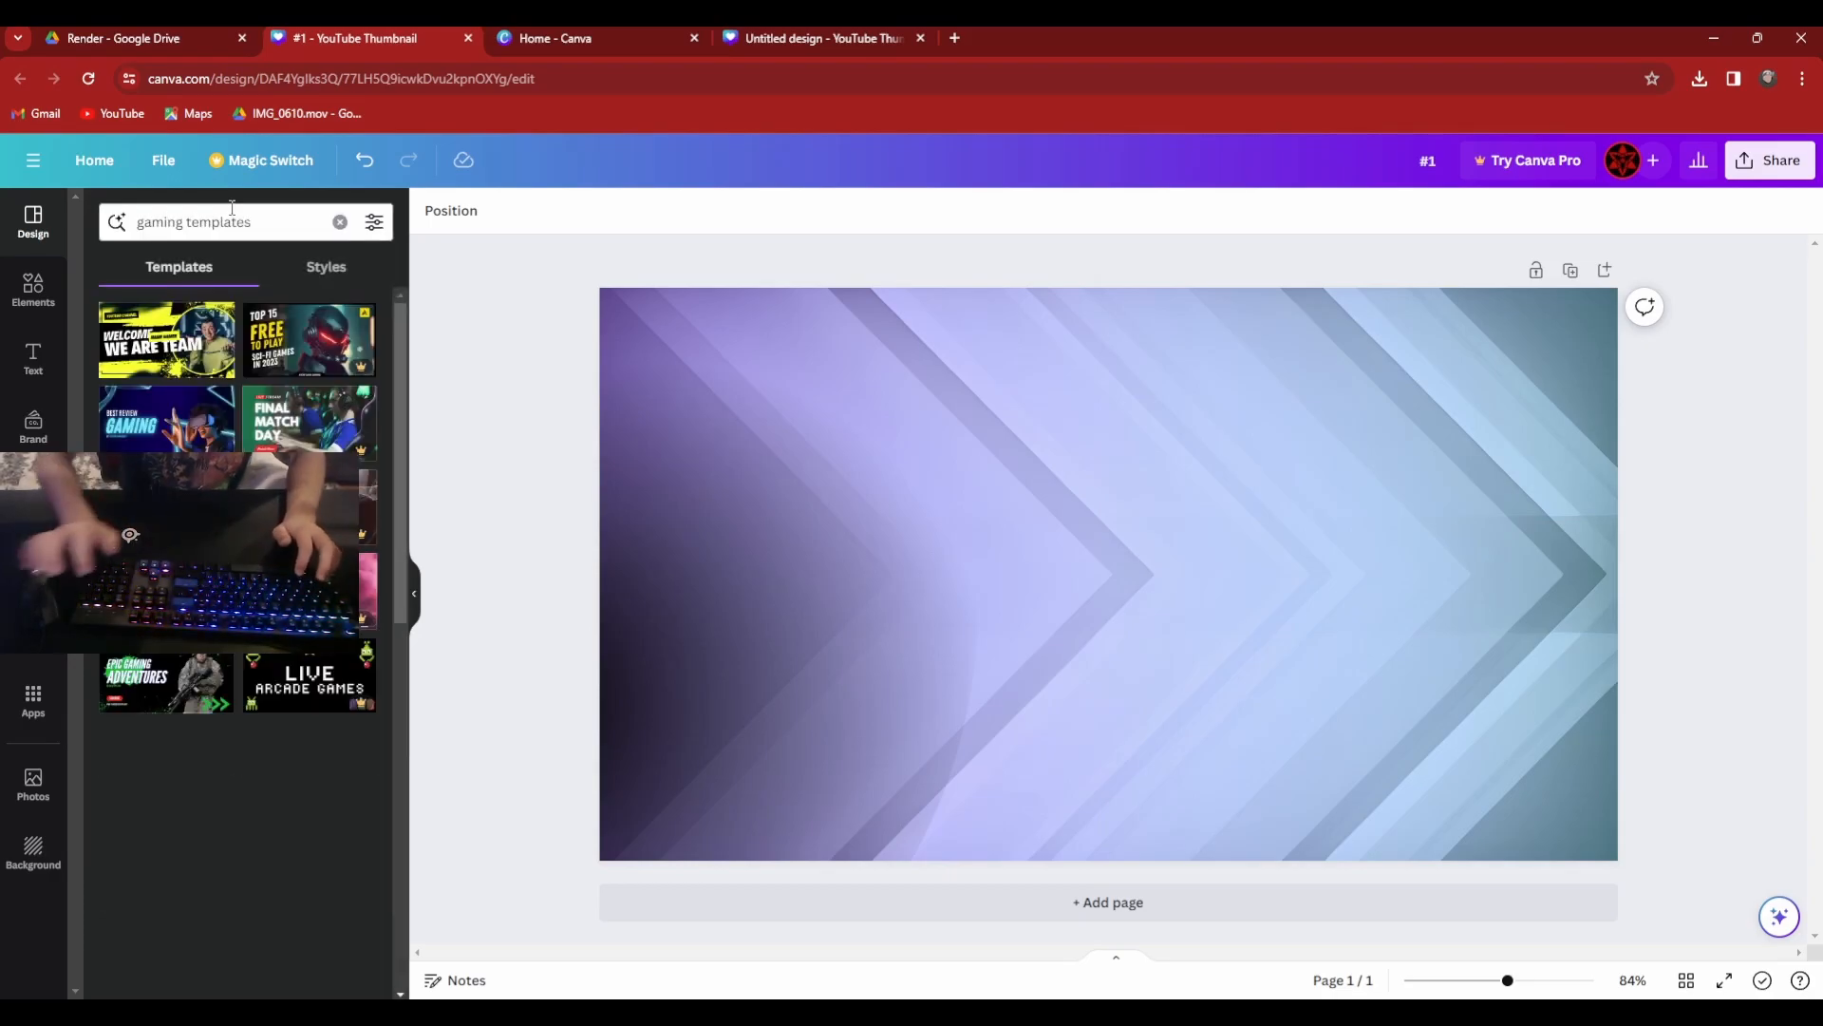
scroll(245, 453, down, 5)
scroll(245, 453, down, 10)
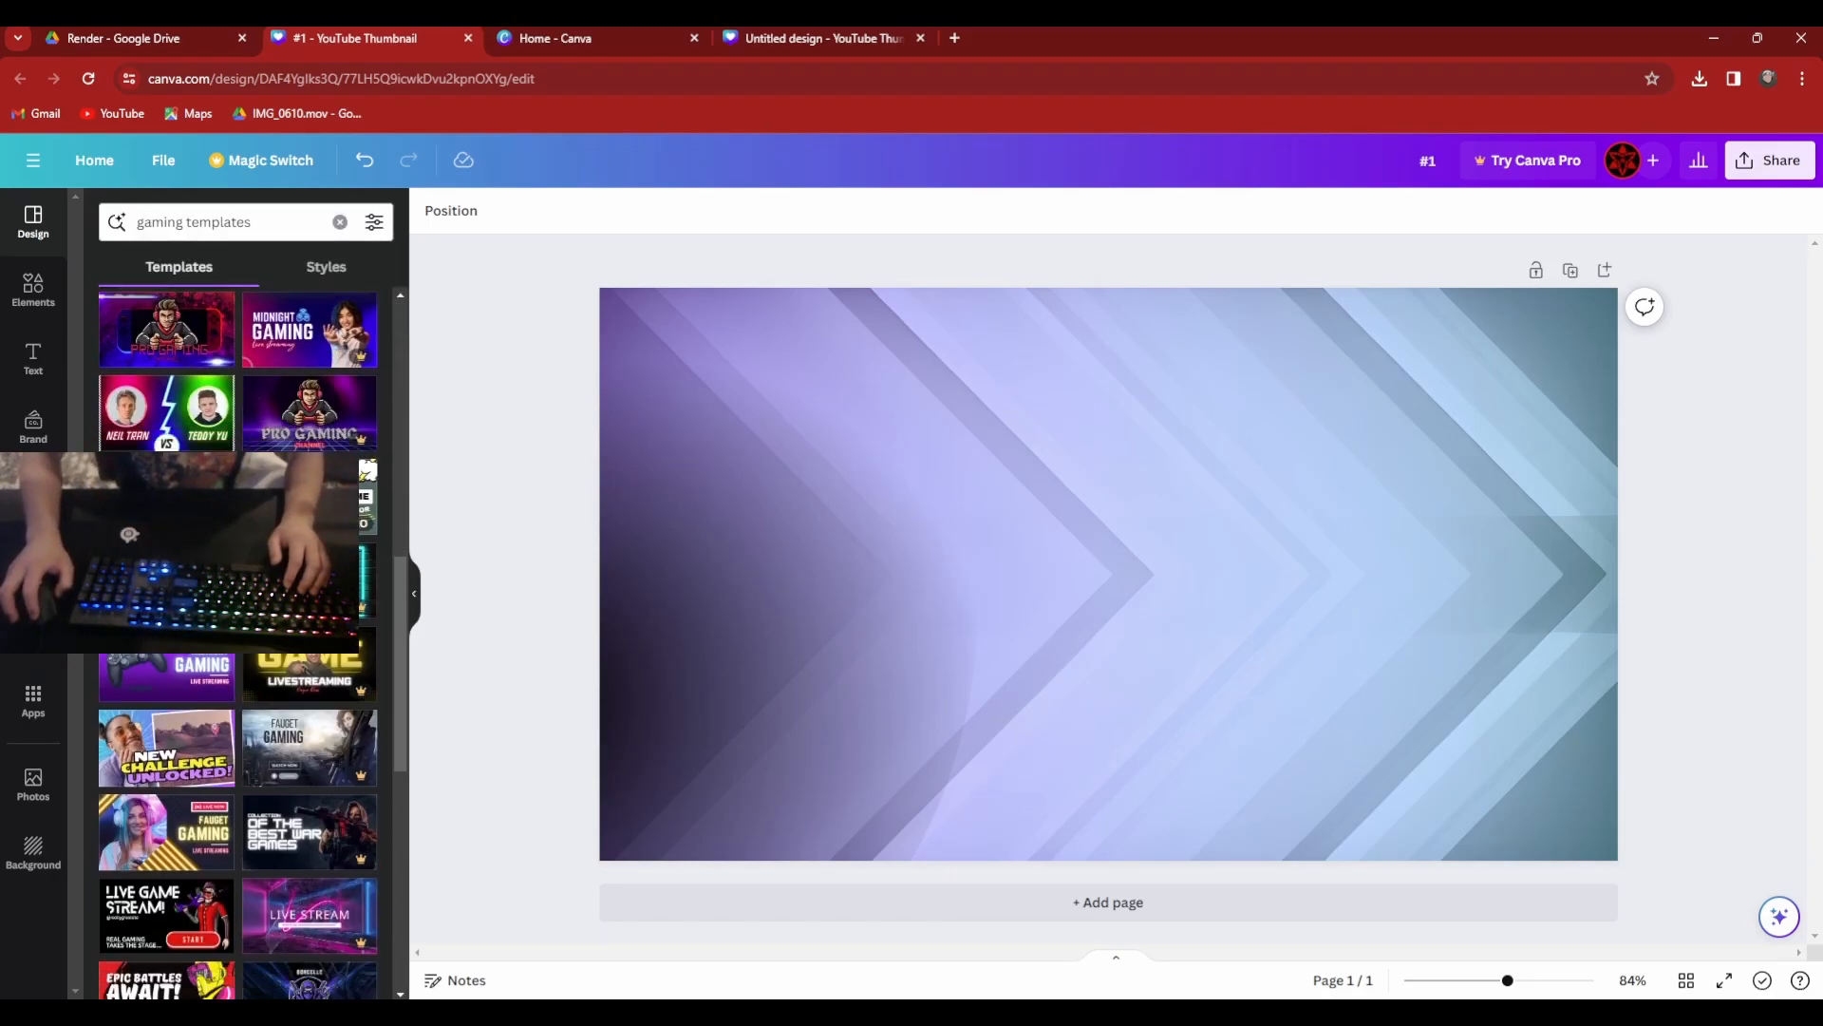
scroll(228, 350, up, 10)
Replace the template search with "food tempaltes" and browse the results.
click(340, 221)
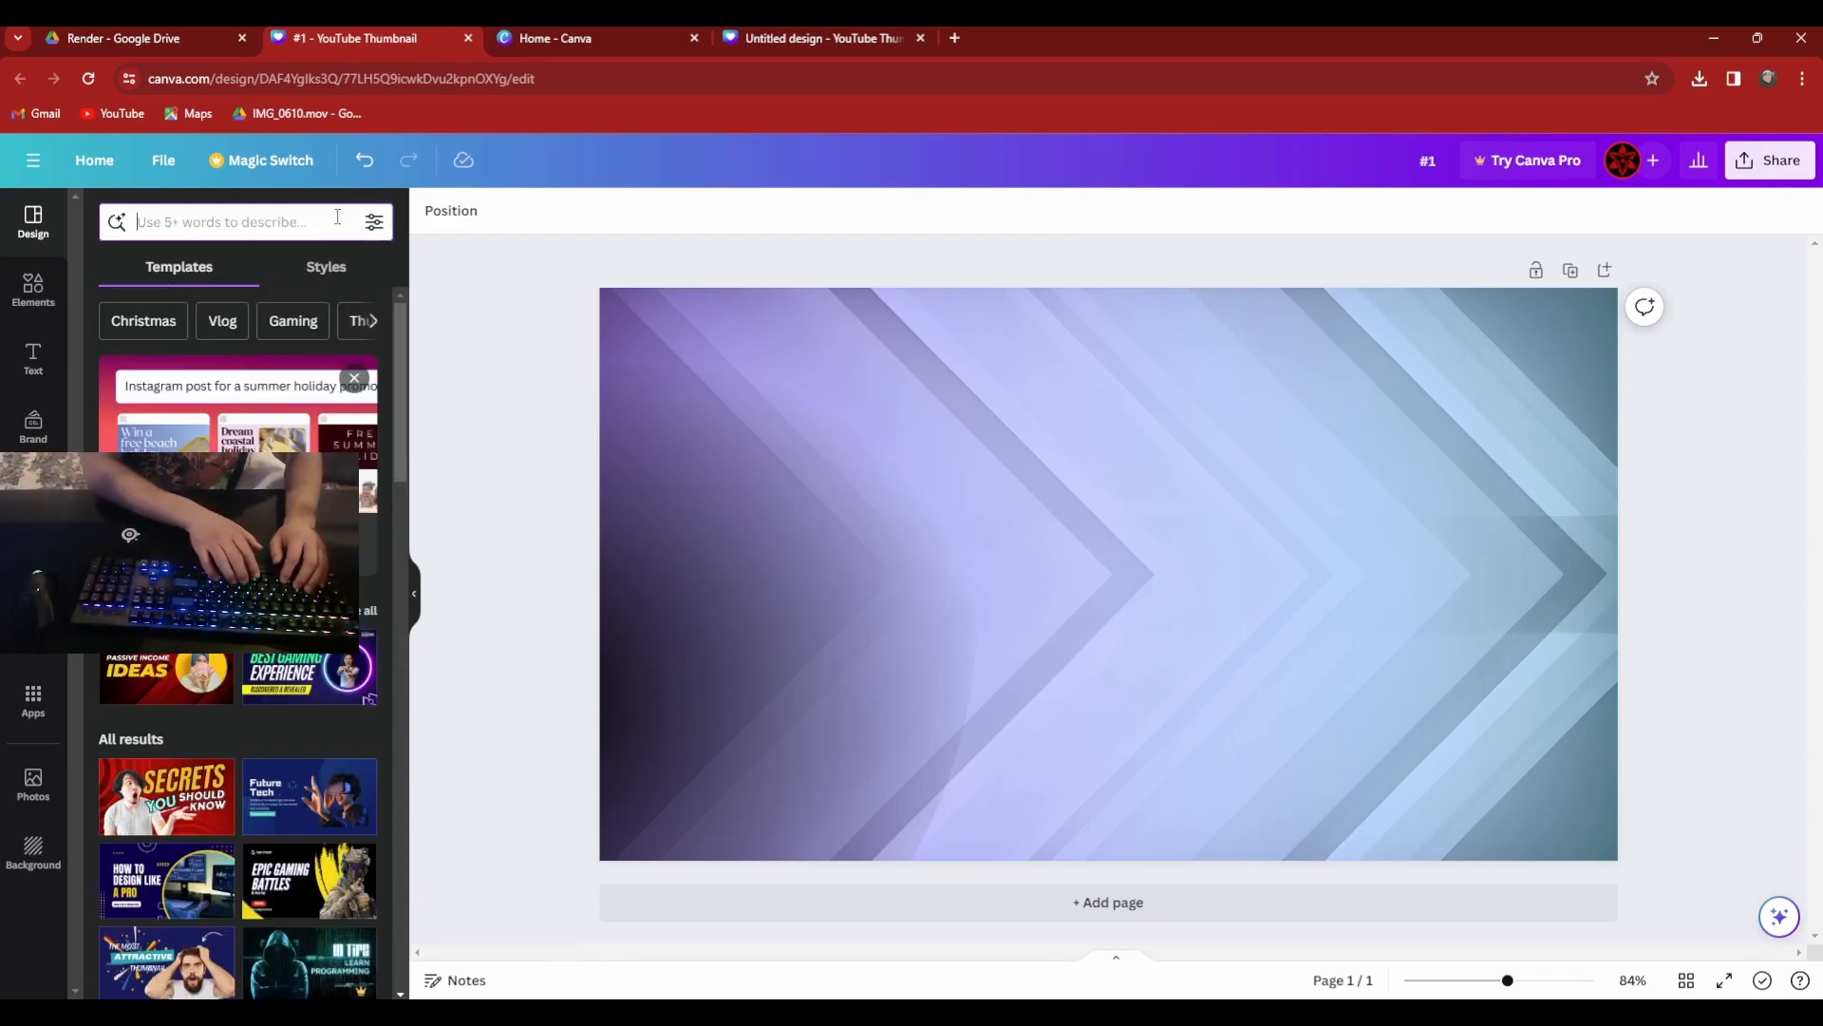
text(food te)
text(mplaltes)
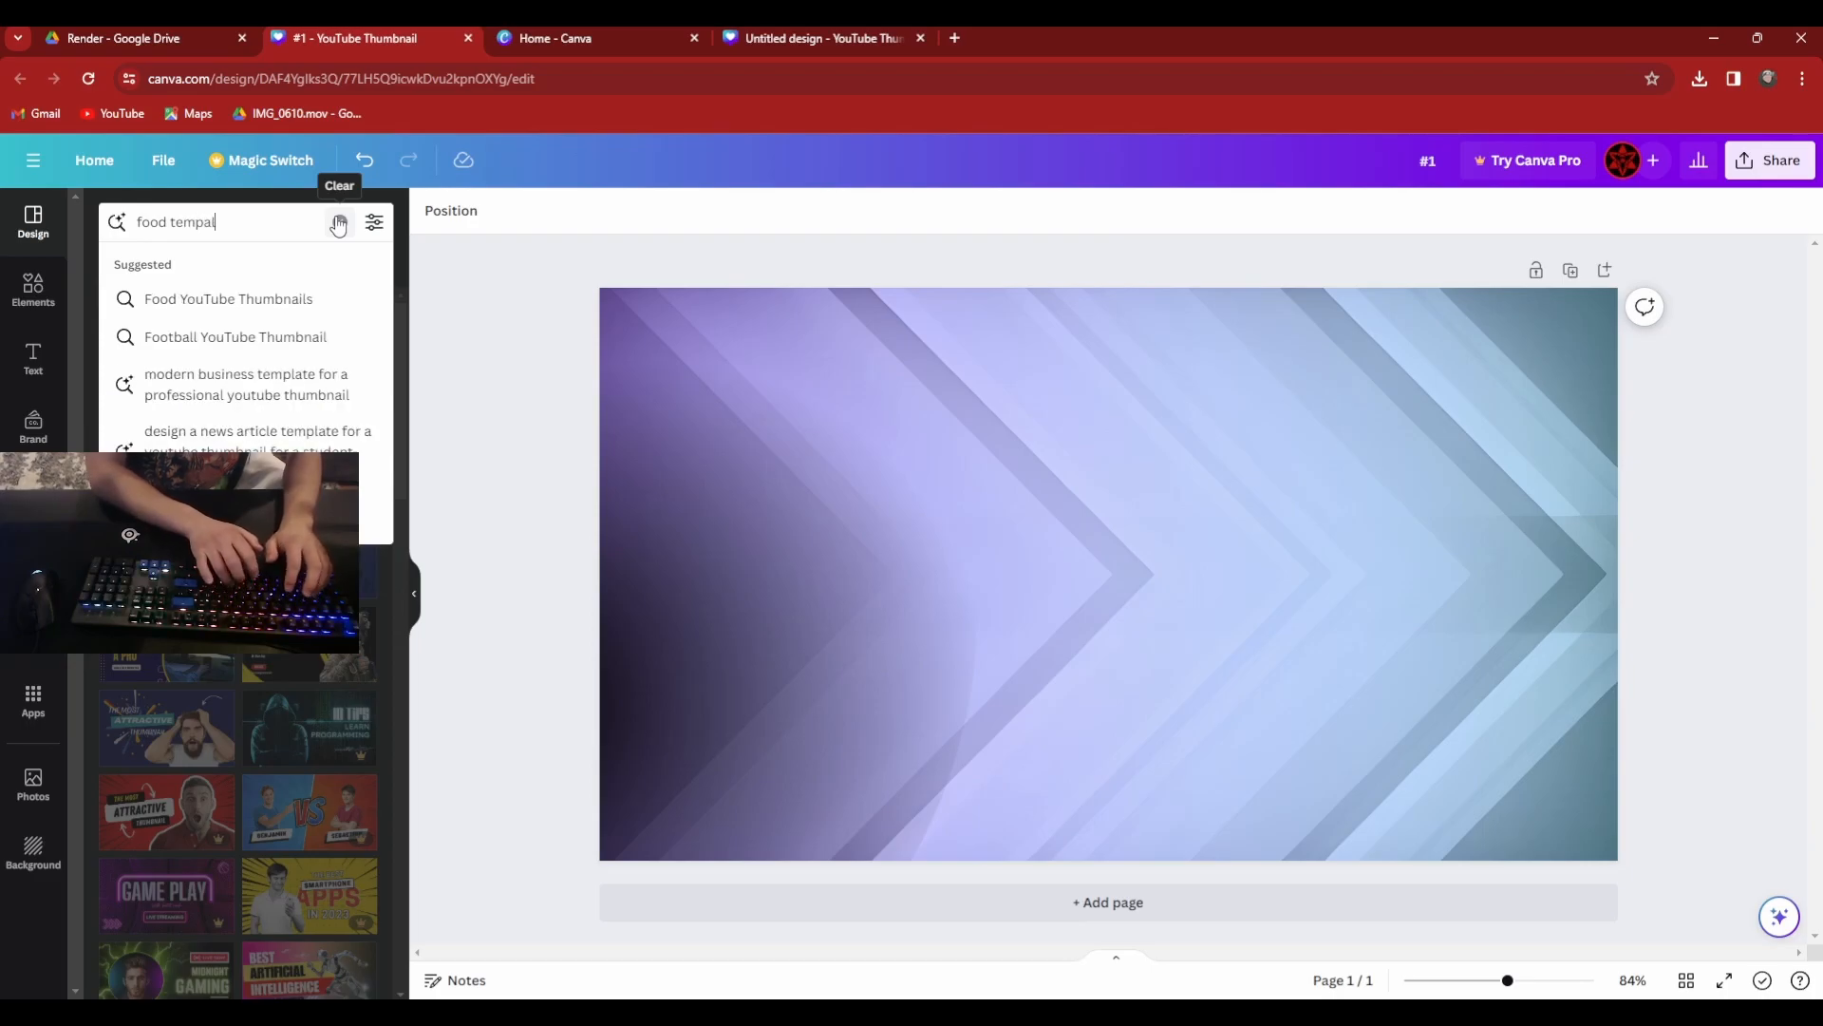
key(Return)
scroll(237, 646, down, 15)
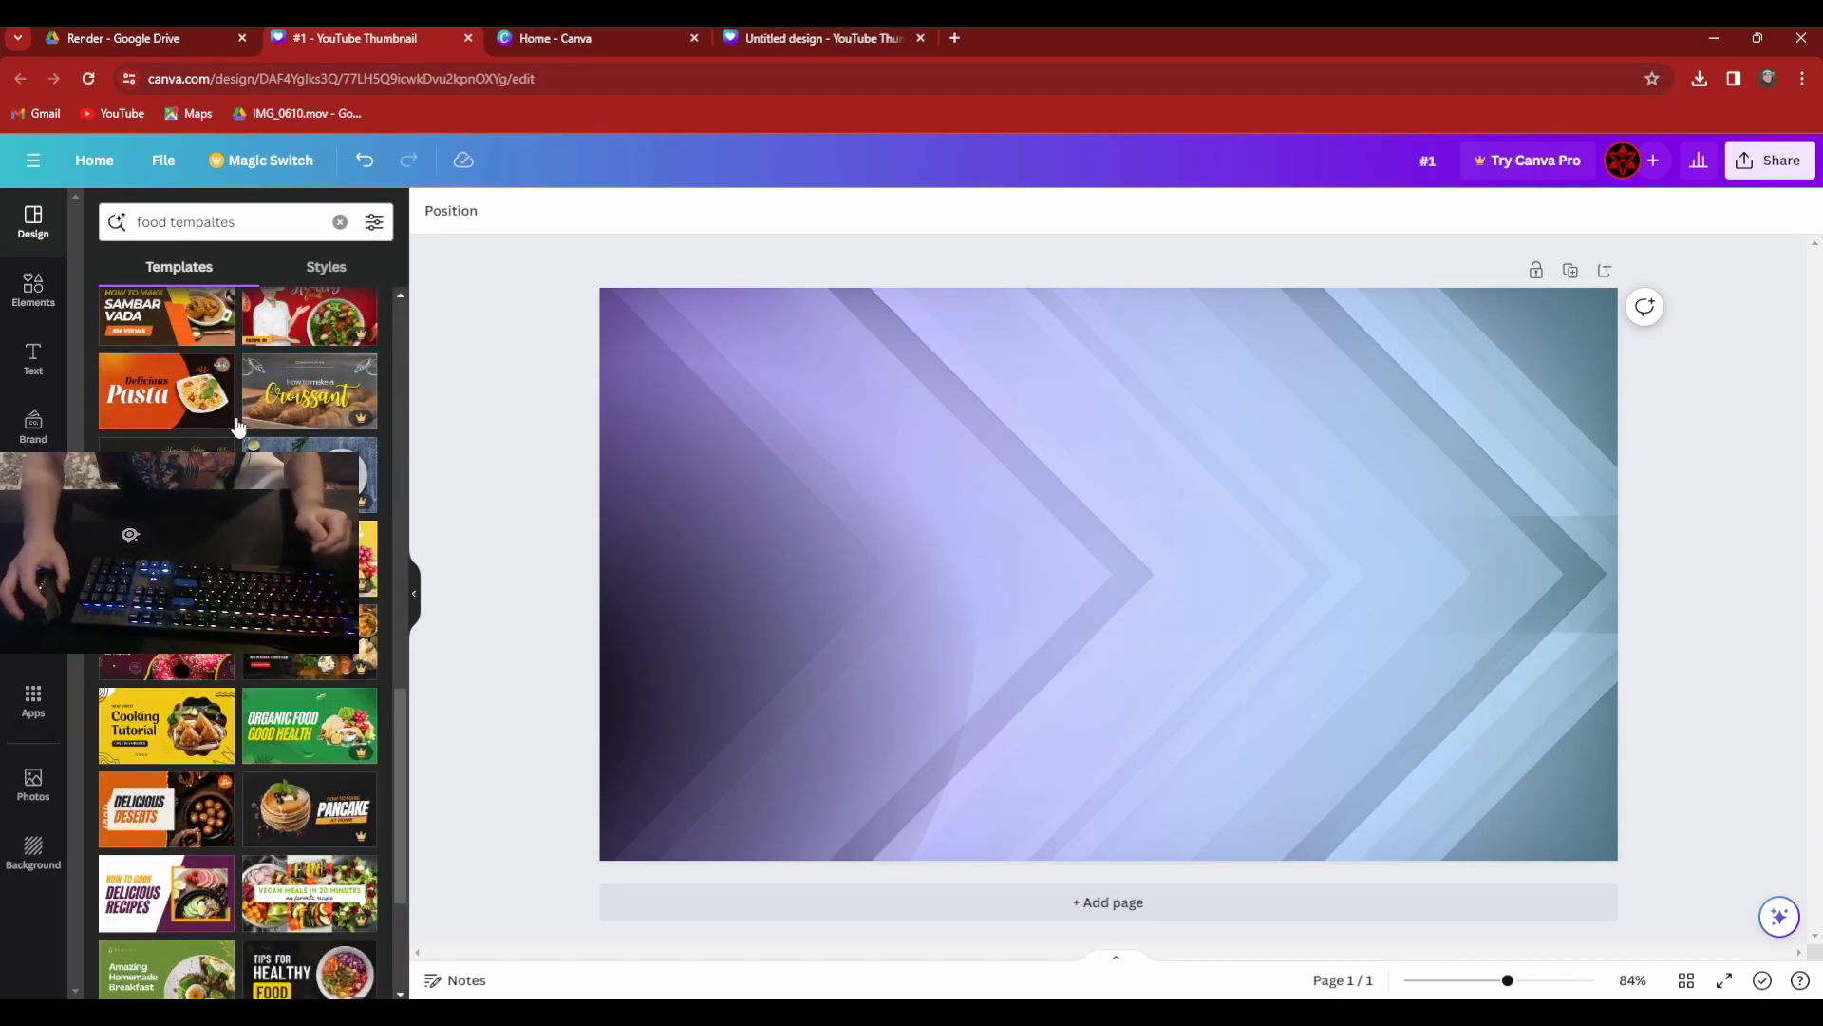
scroll(227, 531, down, 3)
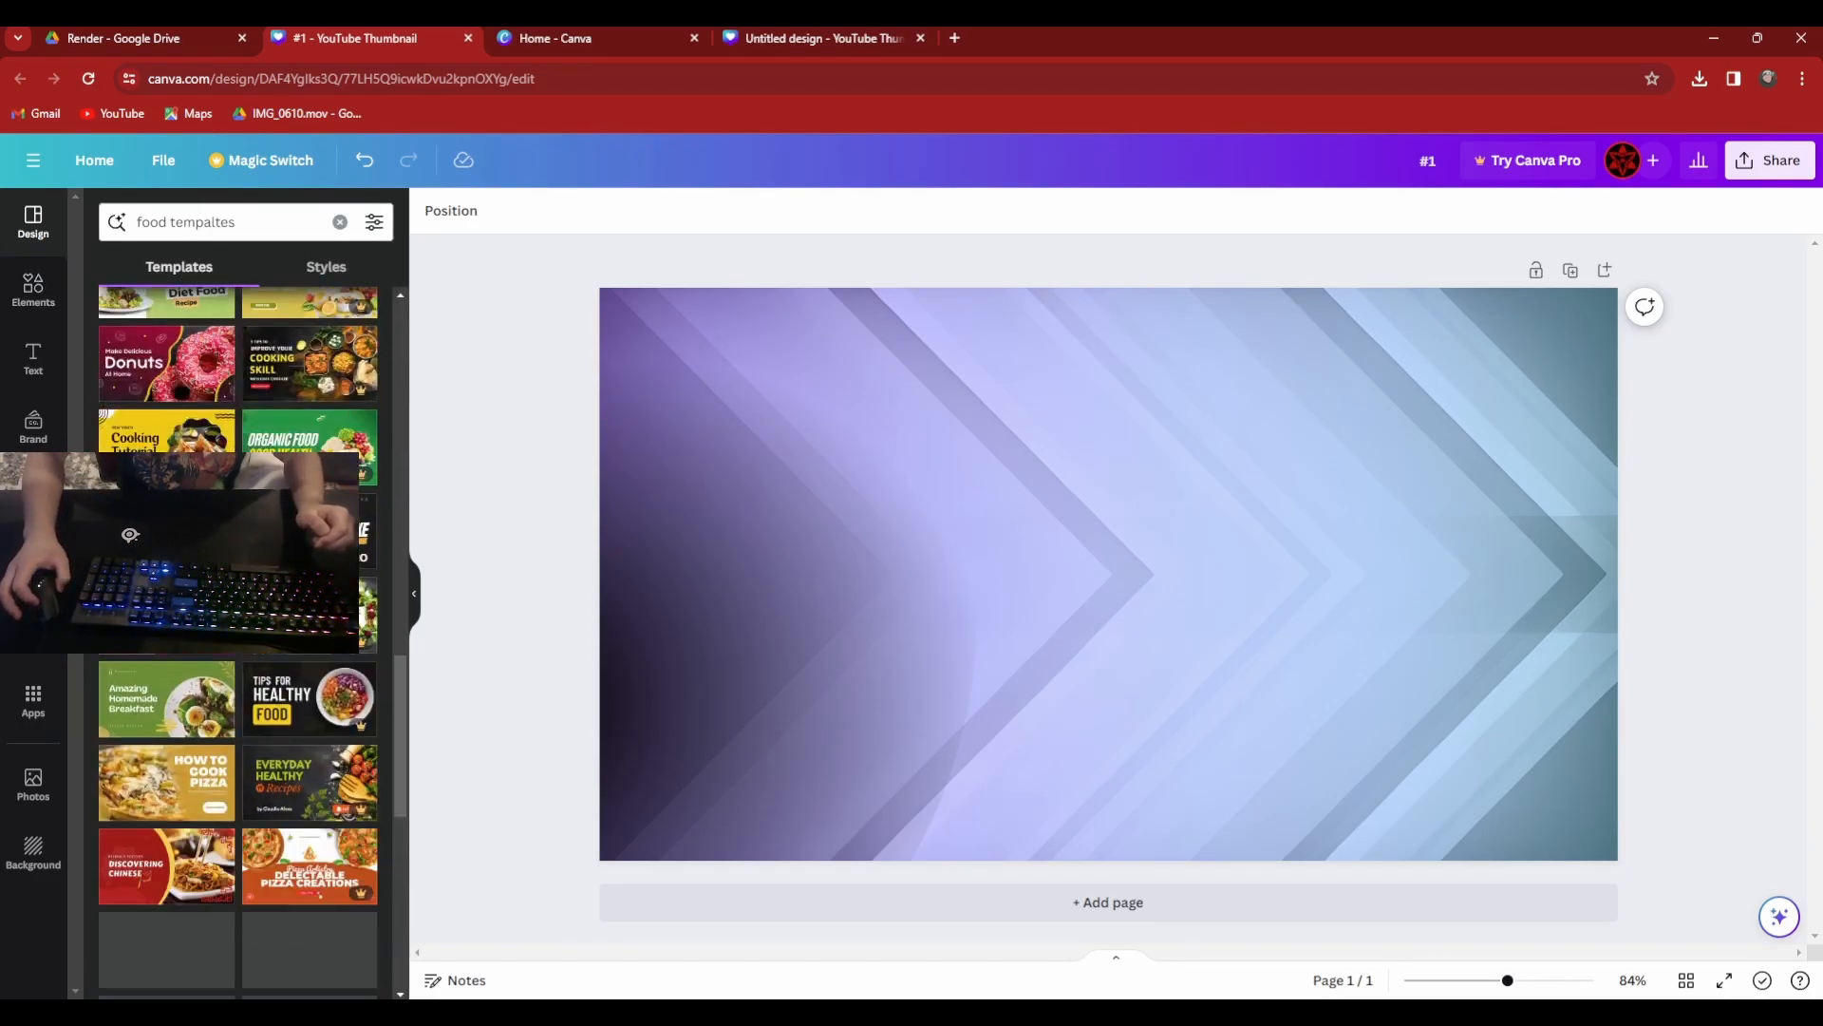
click(10, 282)
click(34, 220)
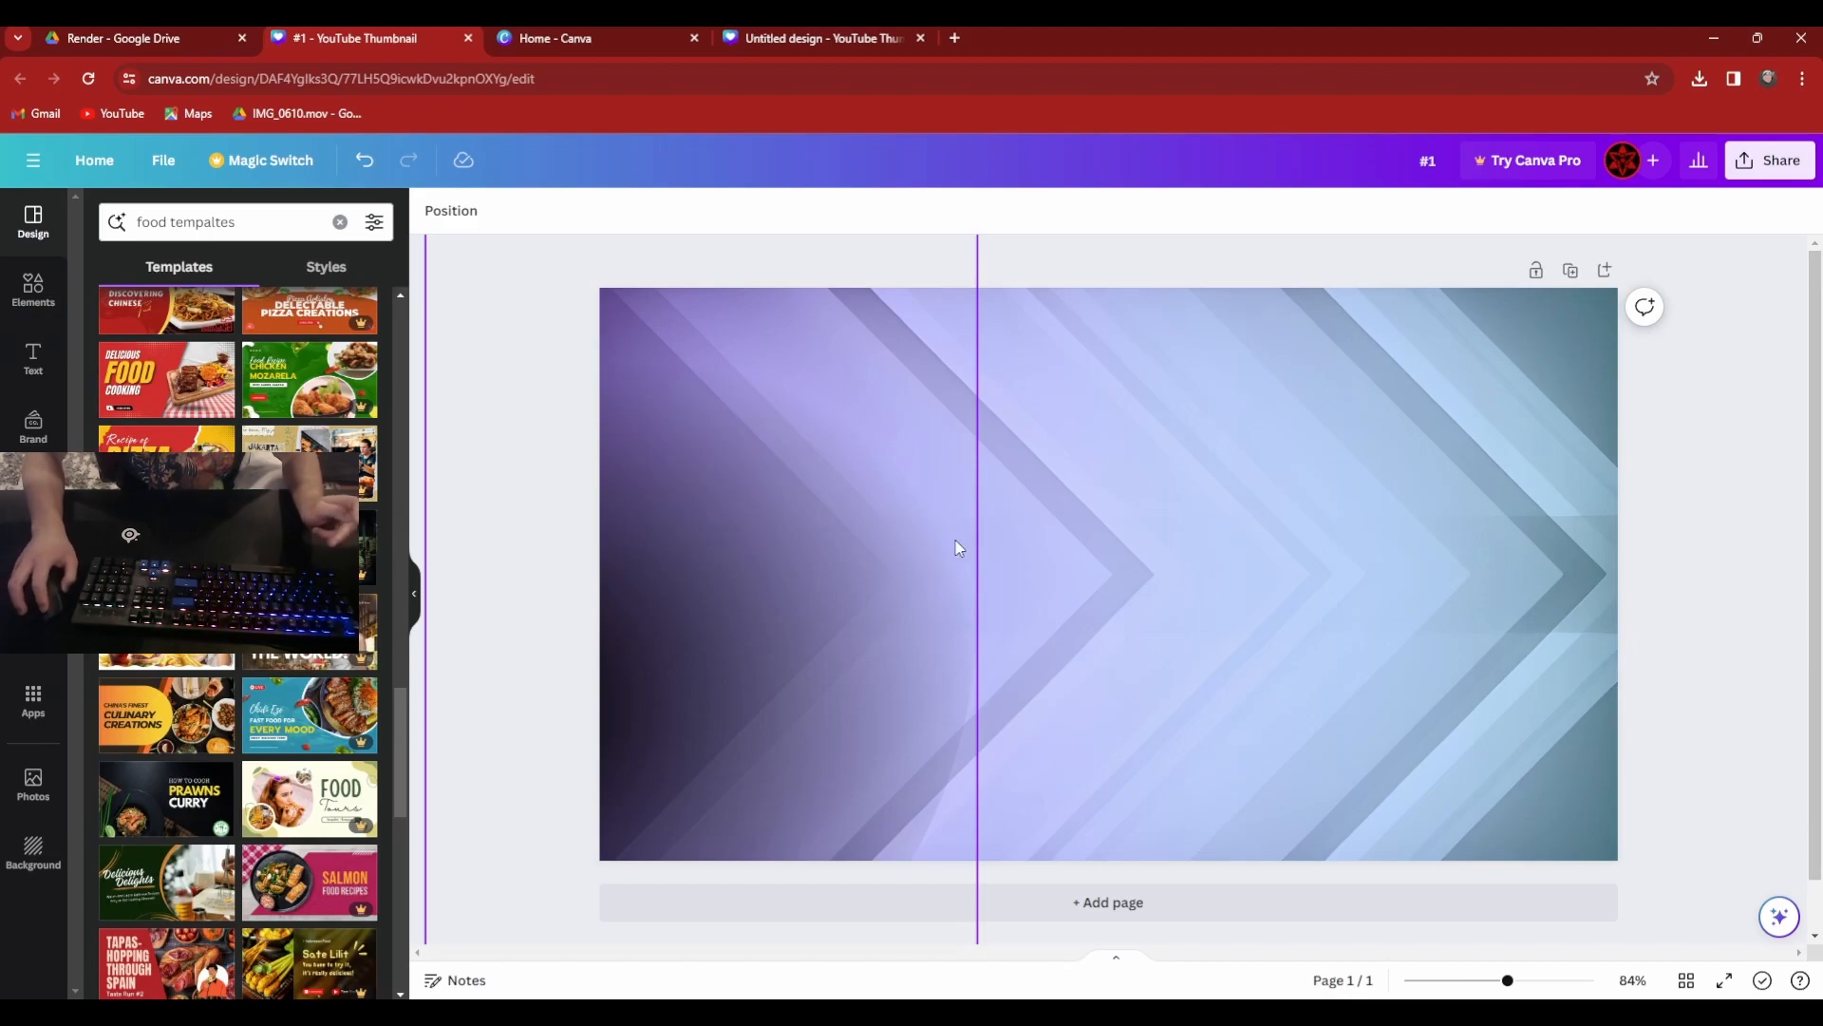
scroll(956, 784, down, 1)
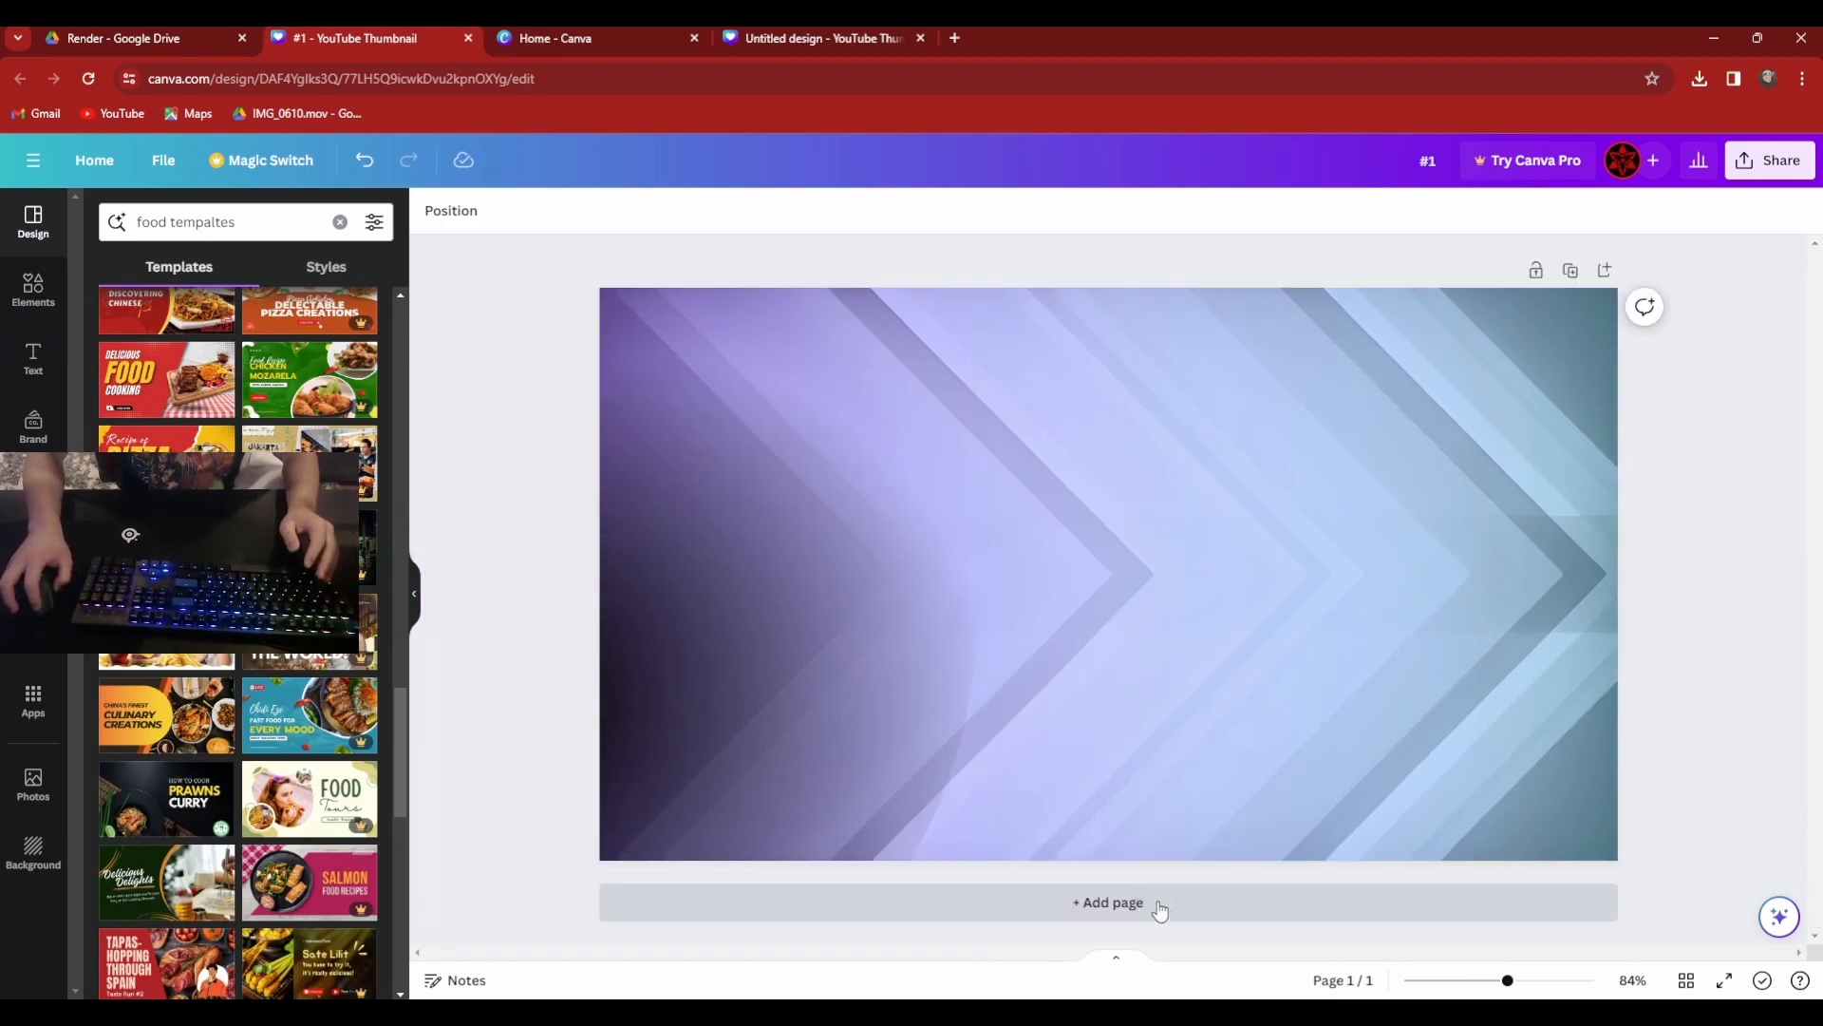
Switch from the design templates to the library of graphic elements.
click(35, 286)
click(29, 223)
click(33, 287)
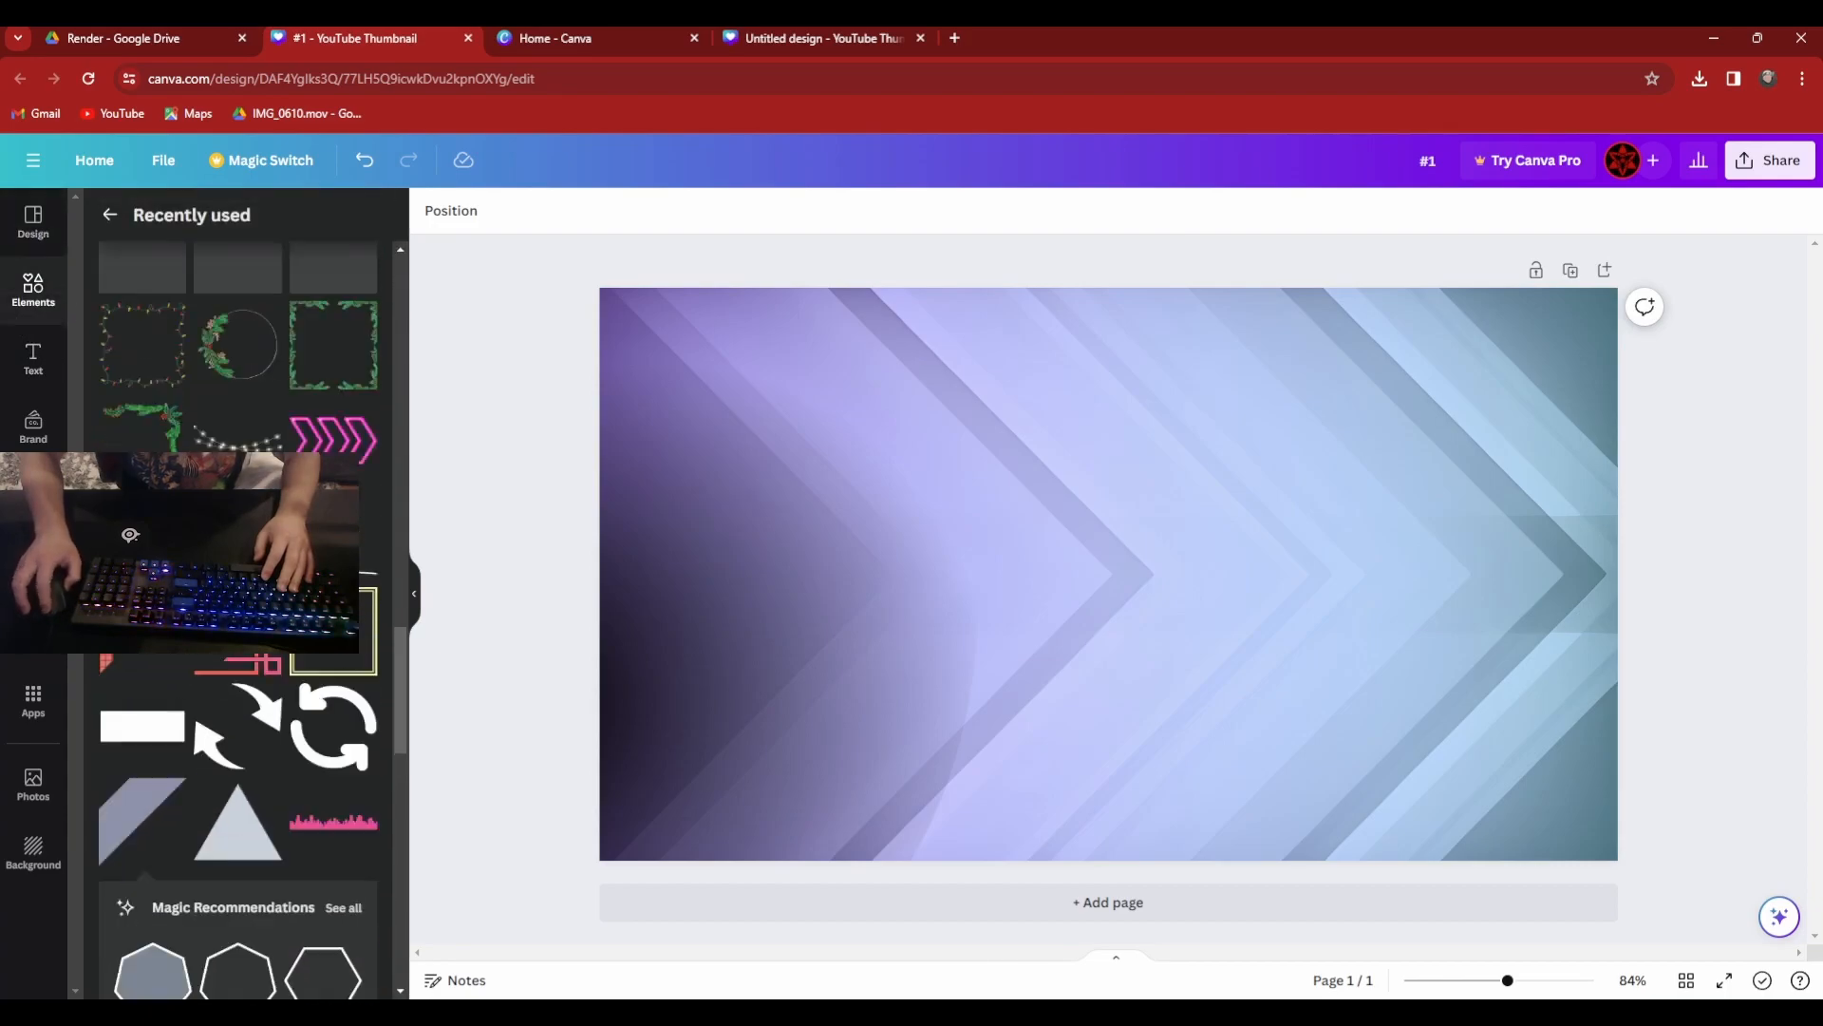
click(110, 214)
click(276, 224)
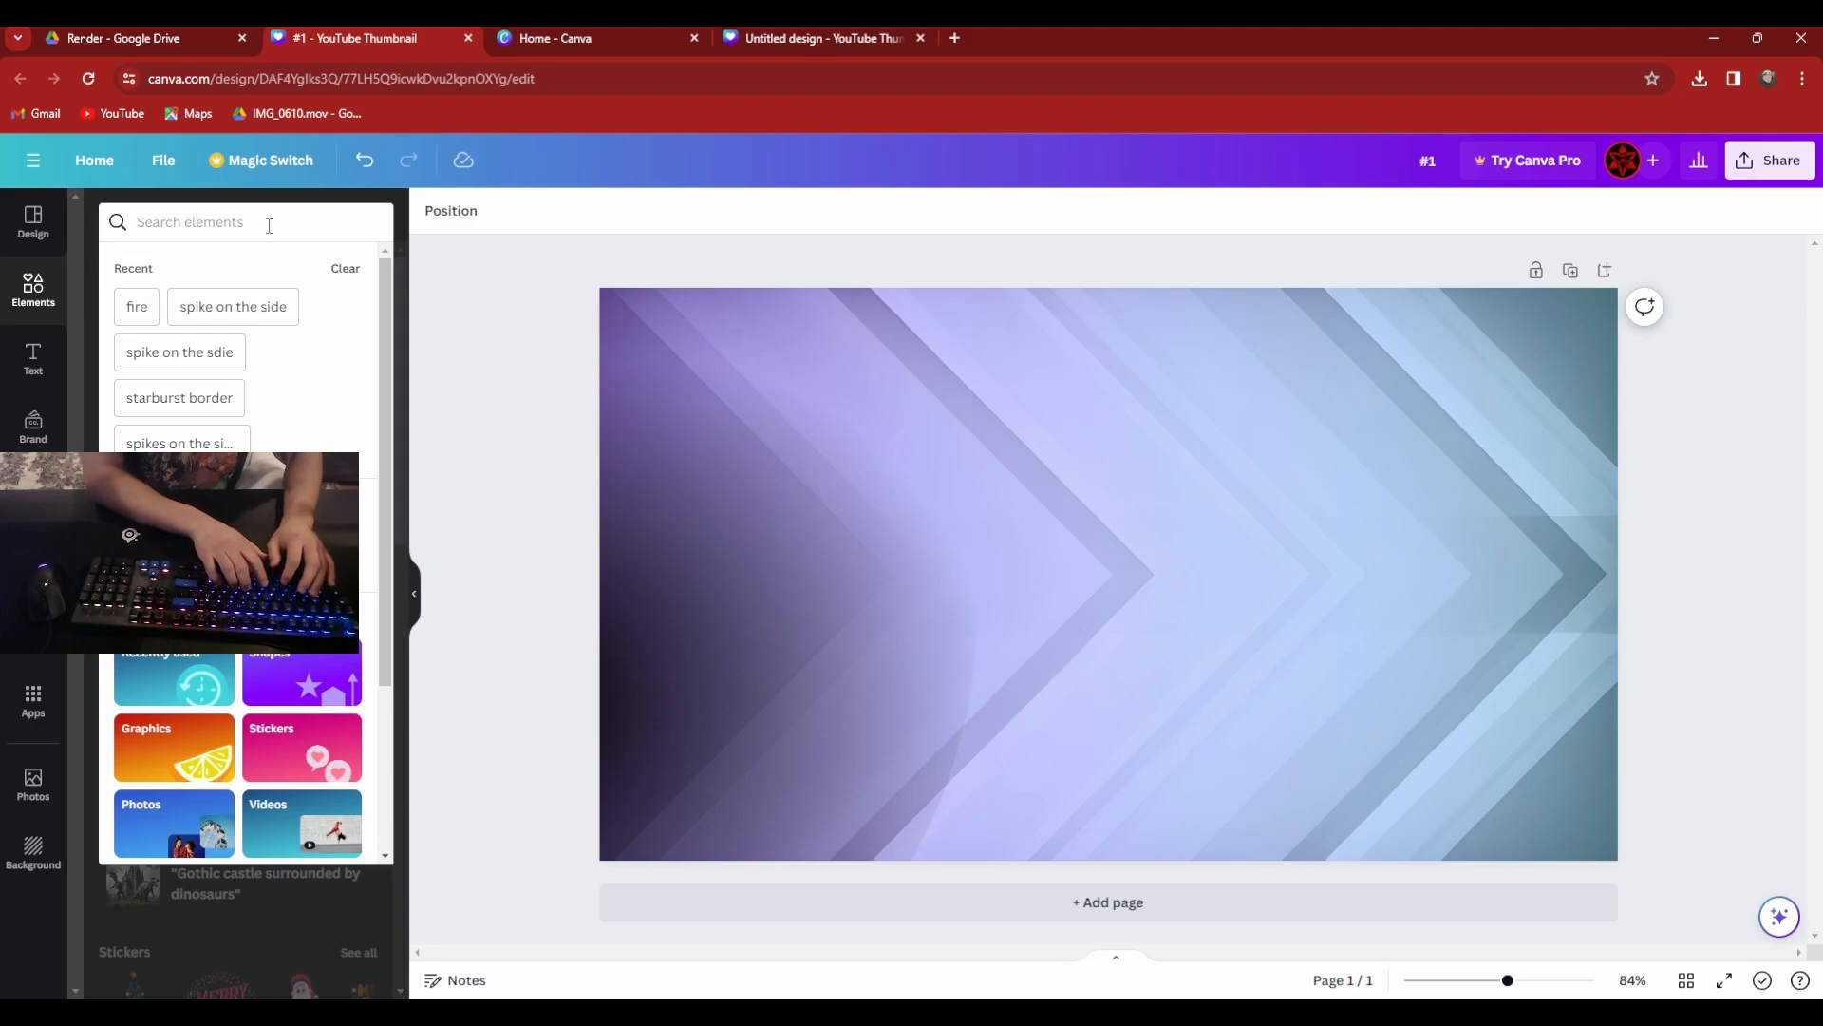
text(wall)
key(BackSpace)
key(BackSpace)
key(BackSpace)
key(BackSpace)
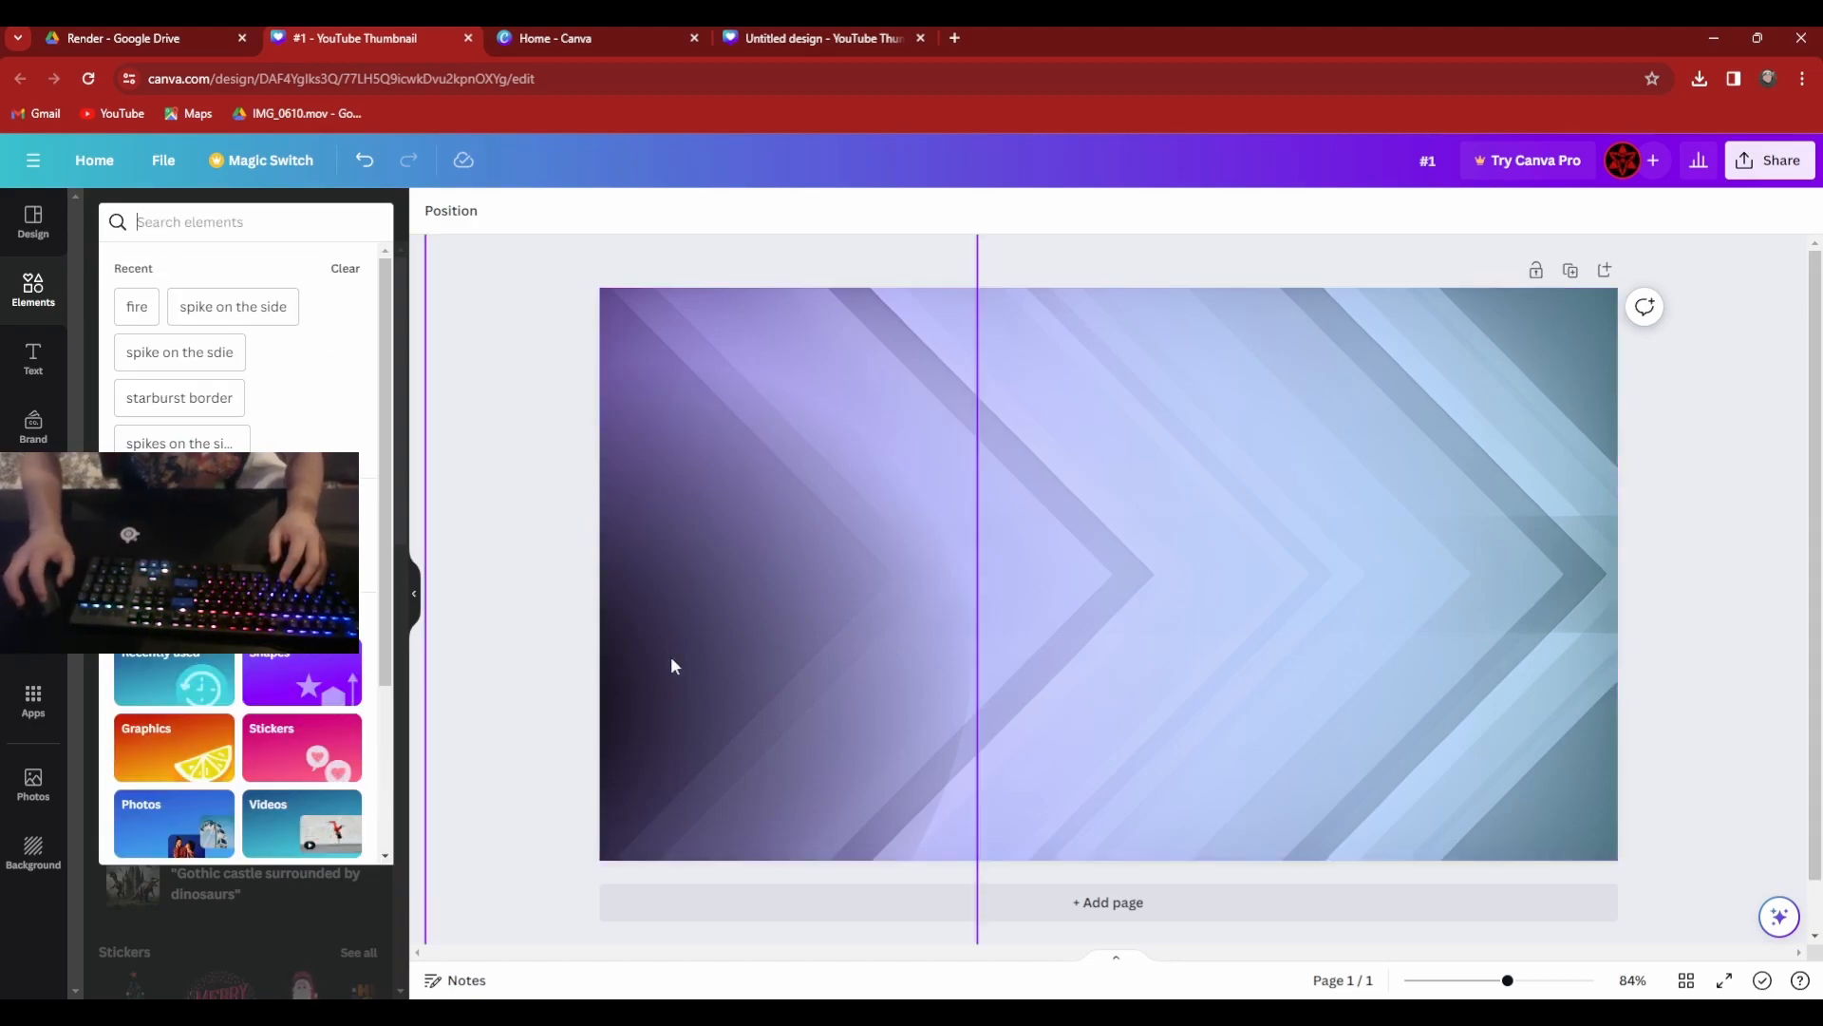
click(404, 636)
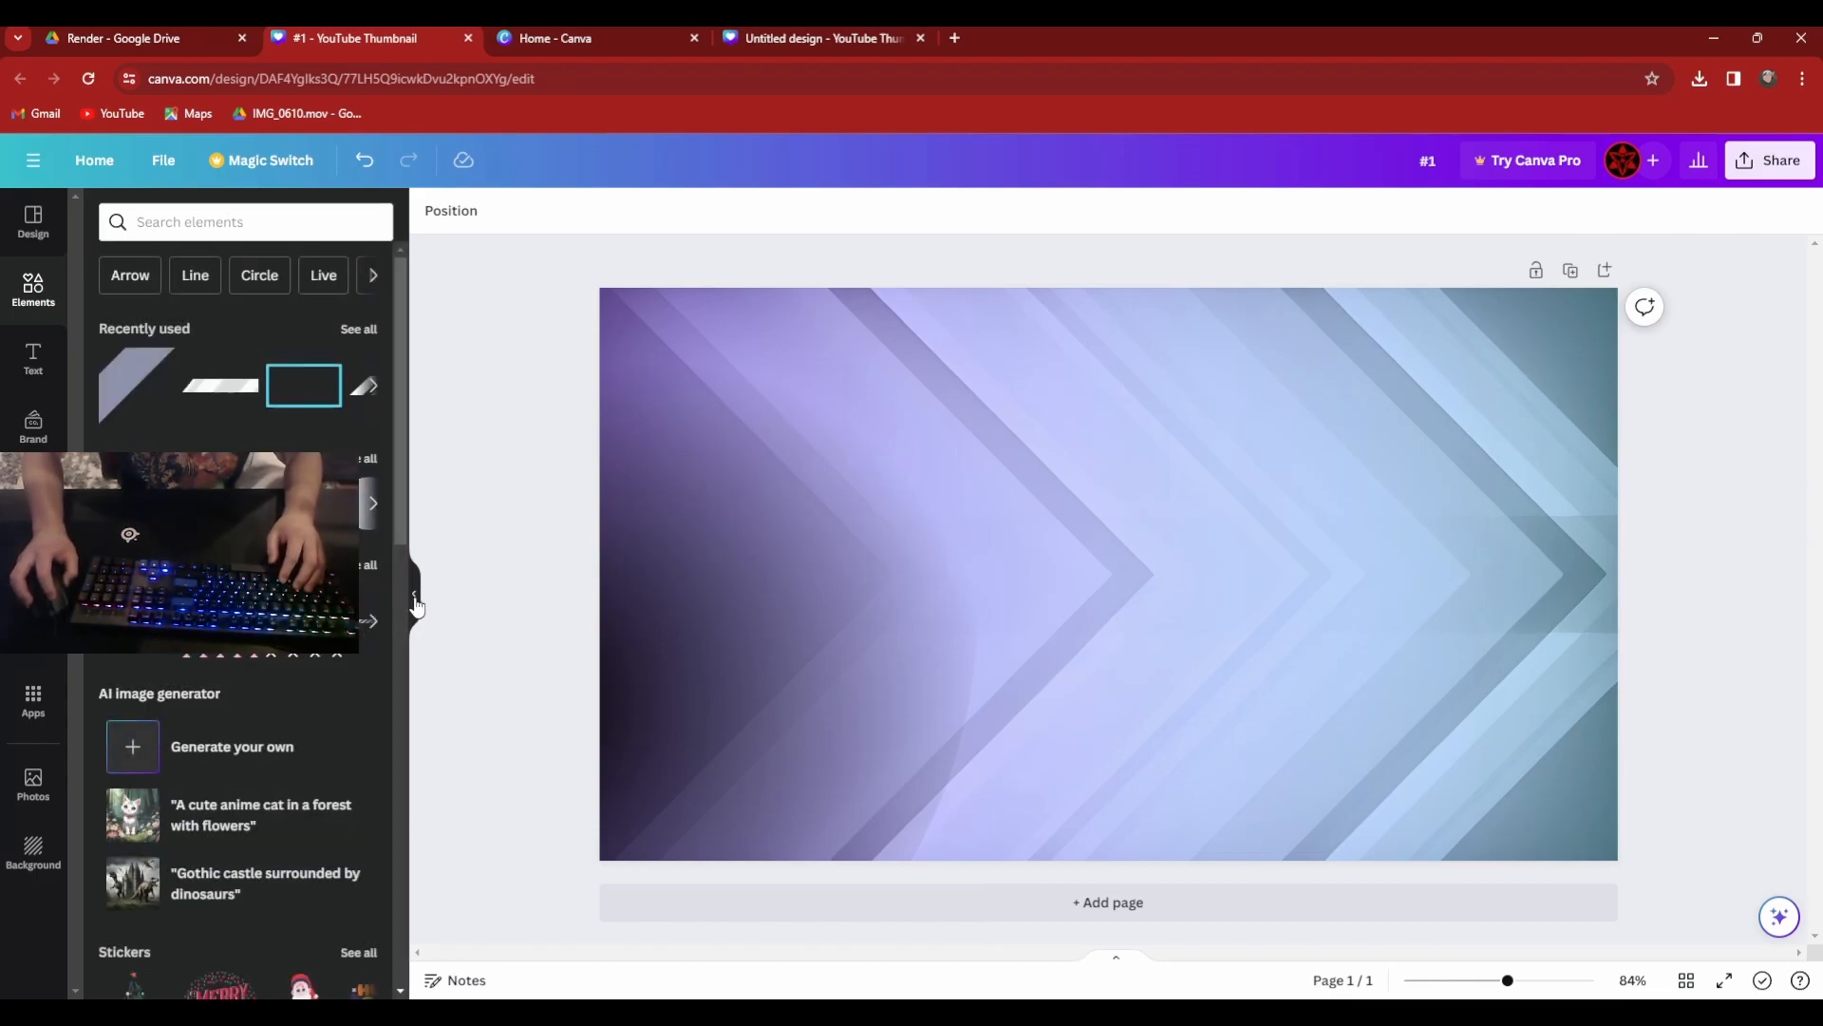
Add the white diagonal stripes from the recently used elements and place them in the thumbnail's lower-left corner, partly beyond the page edge.
click(360, 329)
scroll(195, 808, down, 6)
click(227, 745)
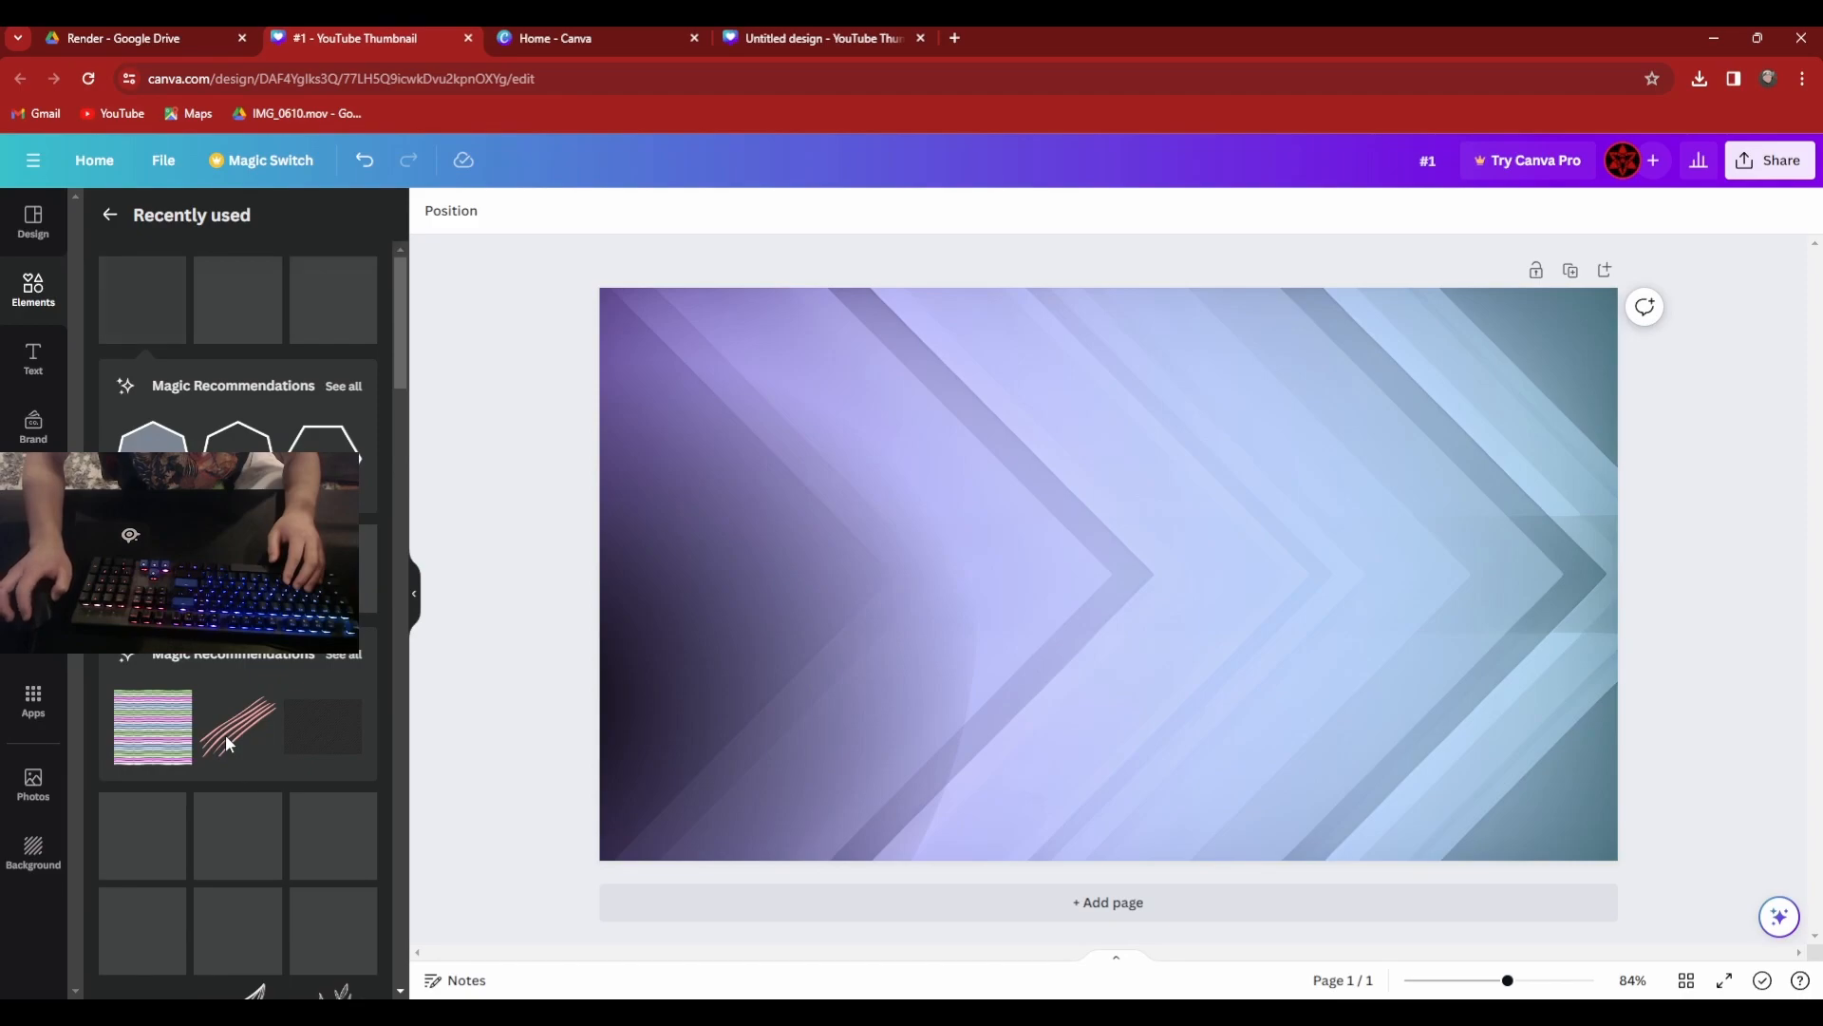
drag(1286, 595, 816, 830)
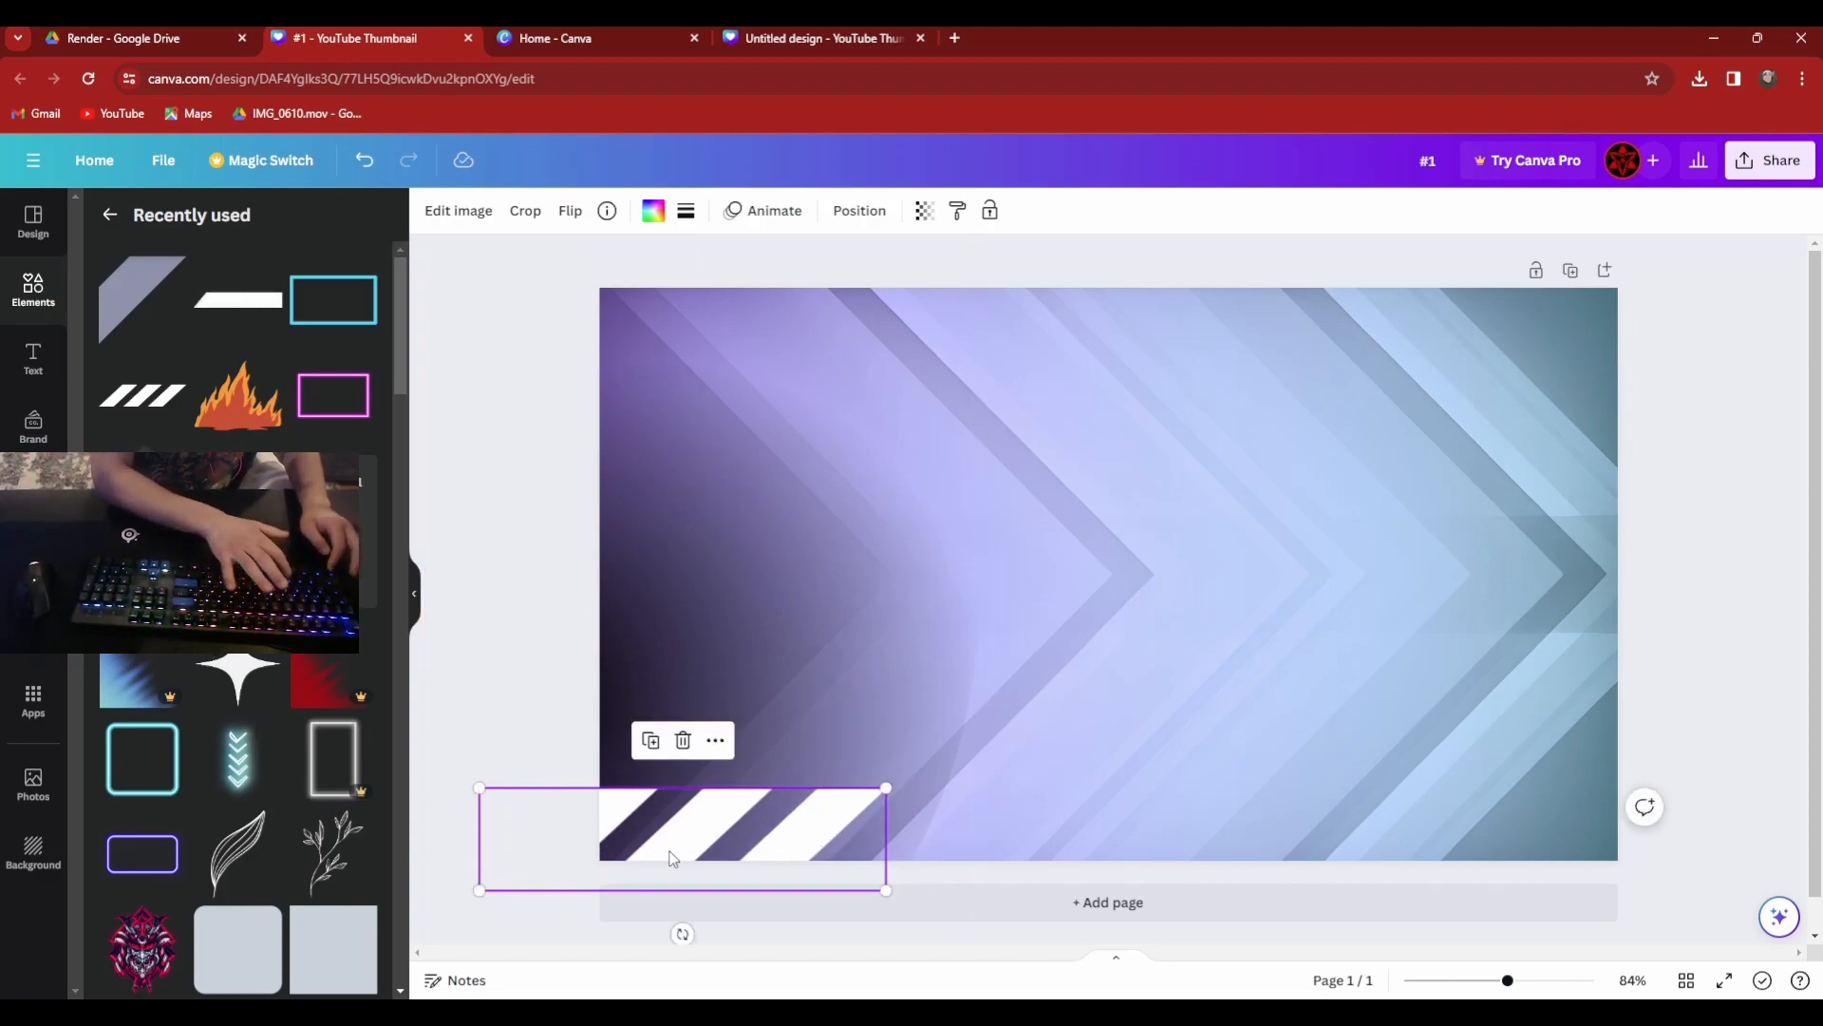
Paste a copy of the white diagonal stripes and move it to the thumbnail's upper-right corner.
click(1483, 483)
key(ctrl+v)
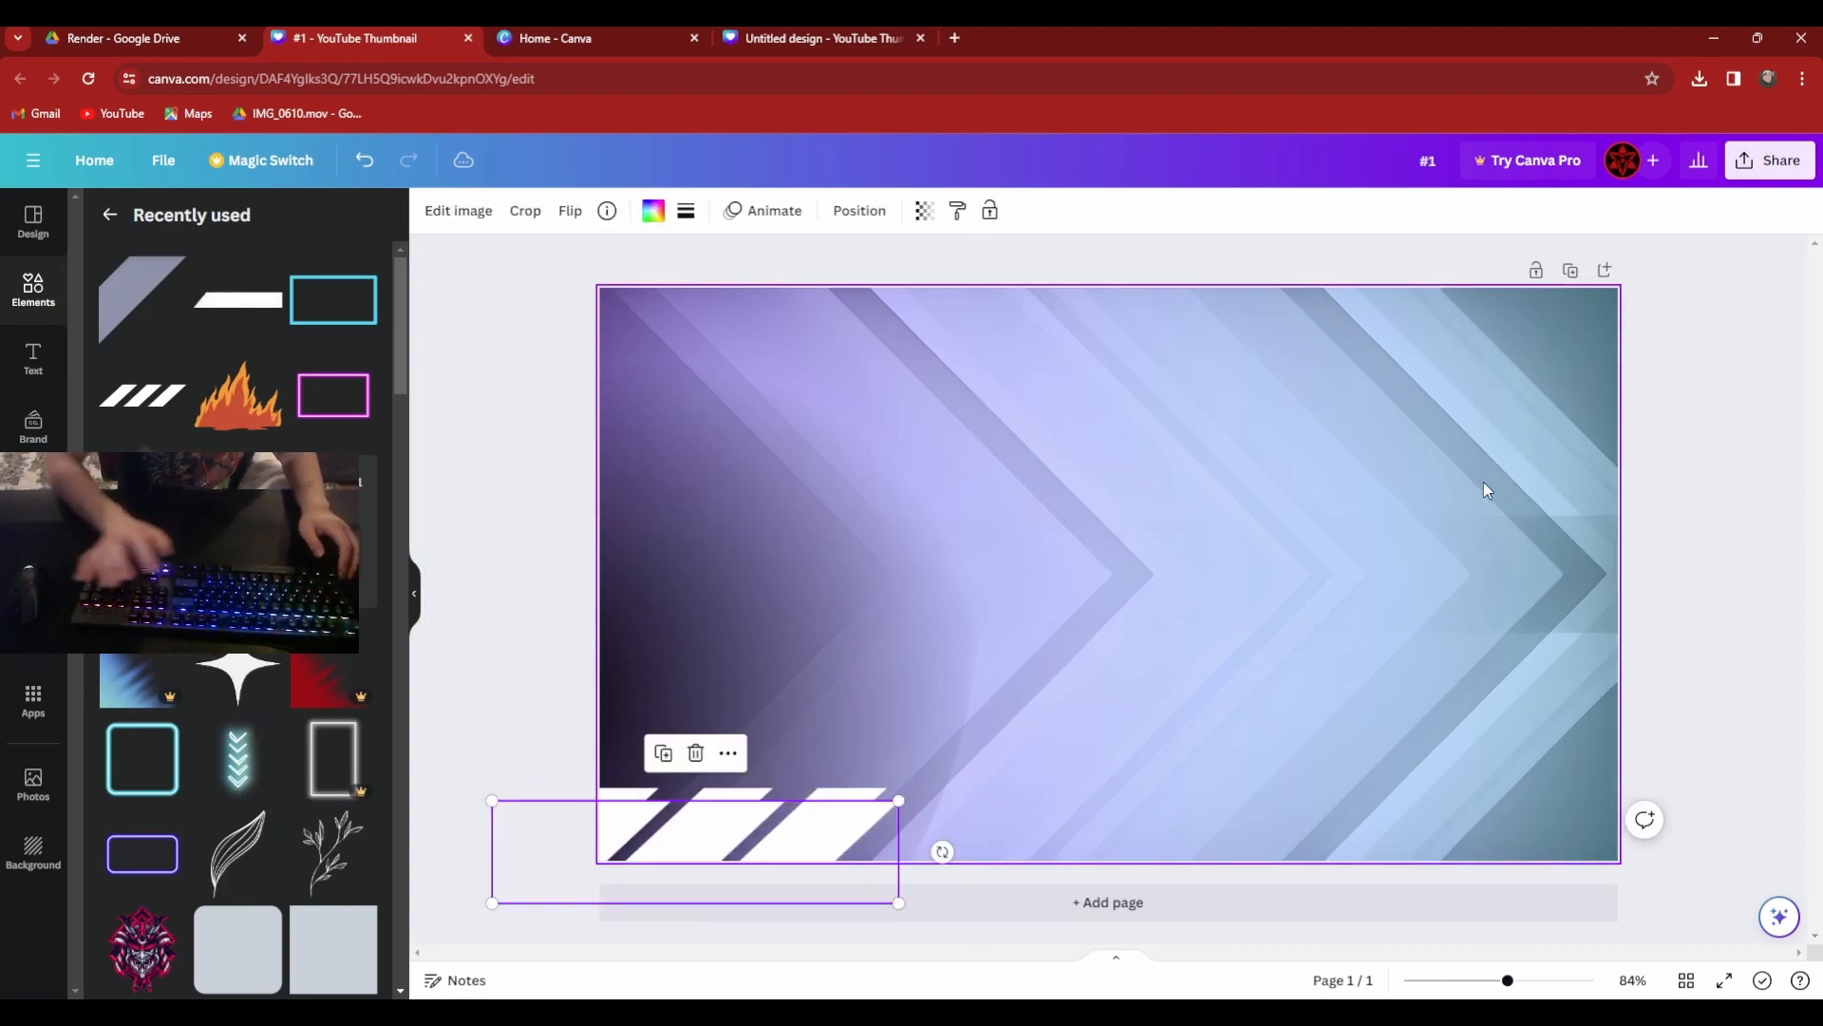
drag(780, 848, 1482, 333)
click(1497, 416)
click(1478, 334)
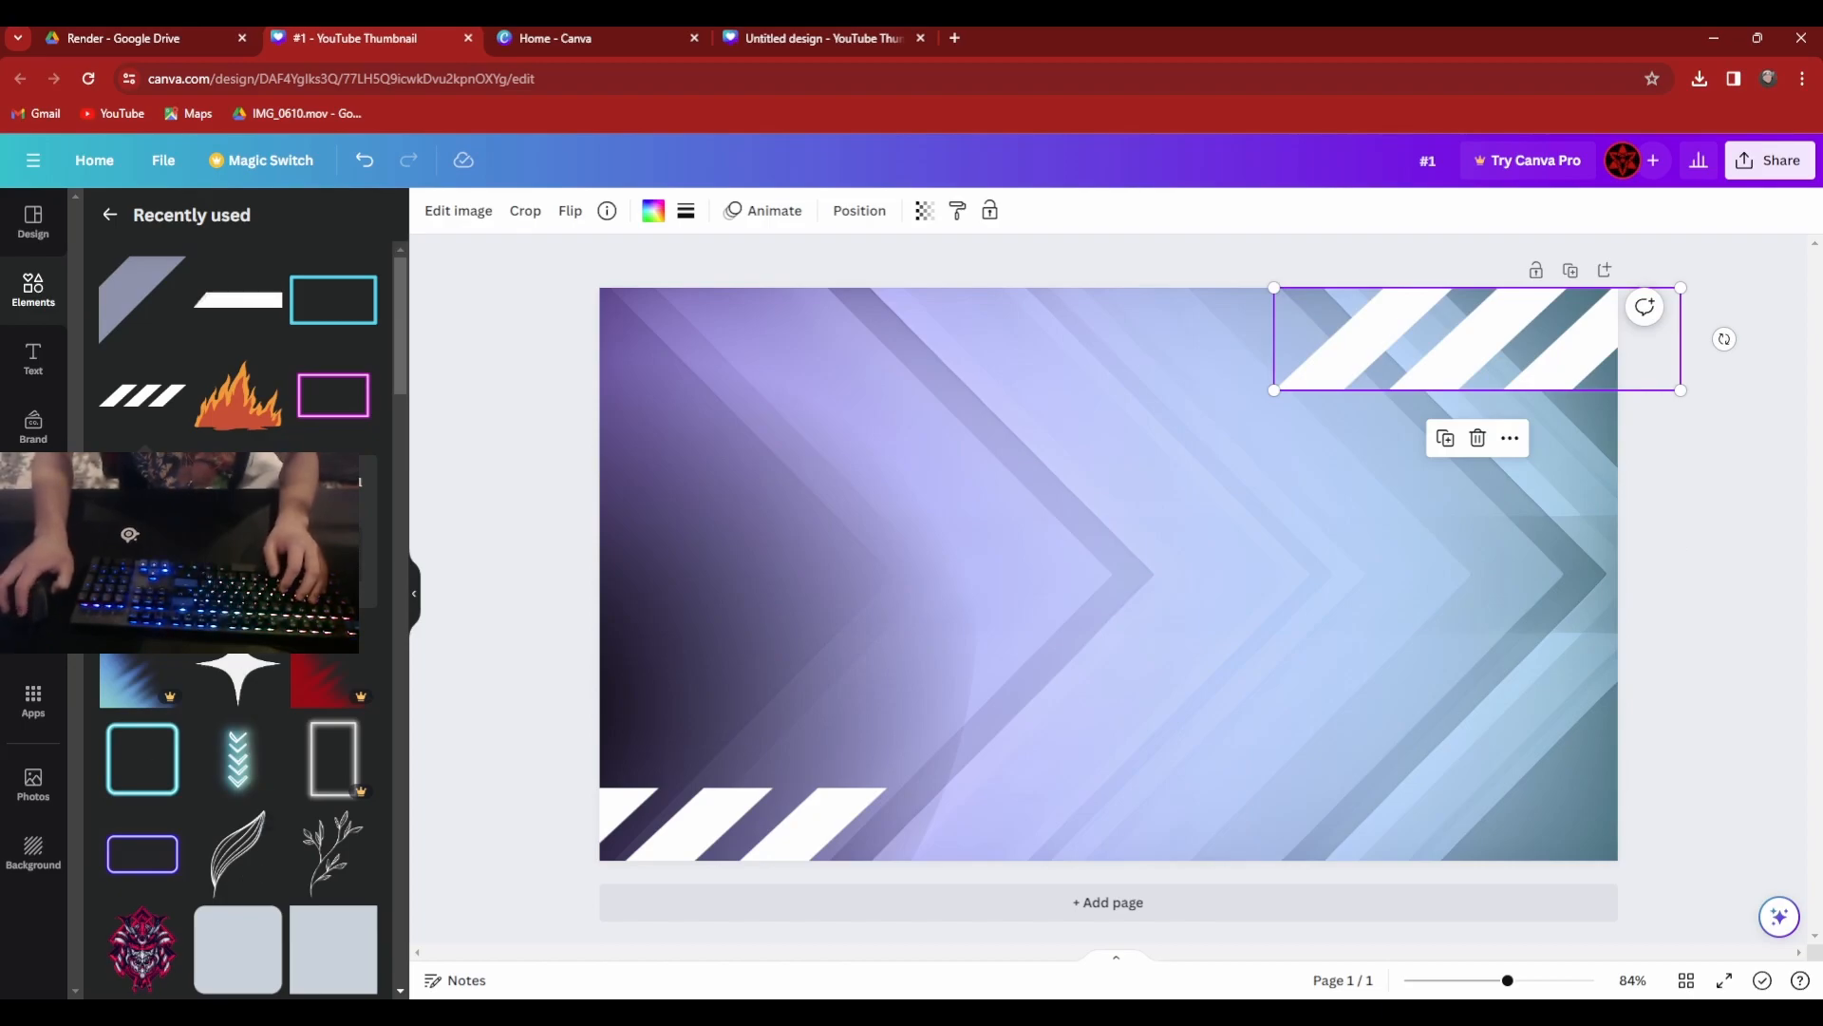
Shift the upper-right stripes further right and slightly up beyond the page, and the lower-left stripes slightly further left.
scroll(238, 570, down, 5)
drag(1558, 326, 1638, 311)
click(576, 907)
drag(703, 836, 672, 838)
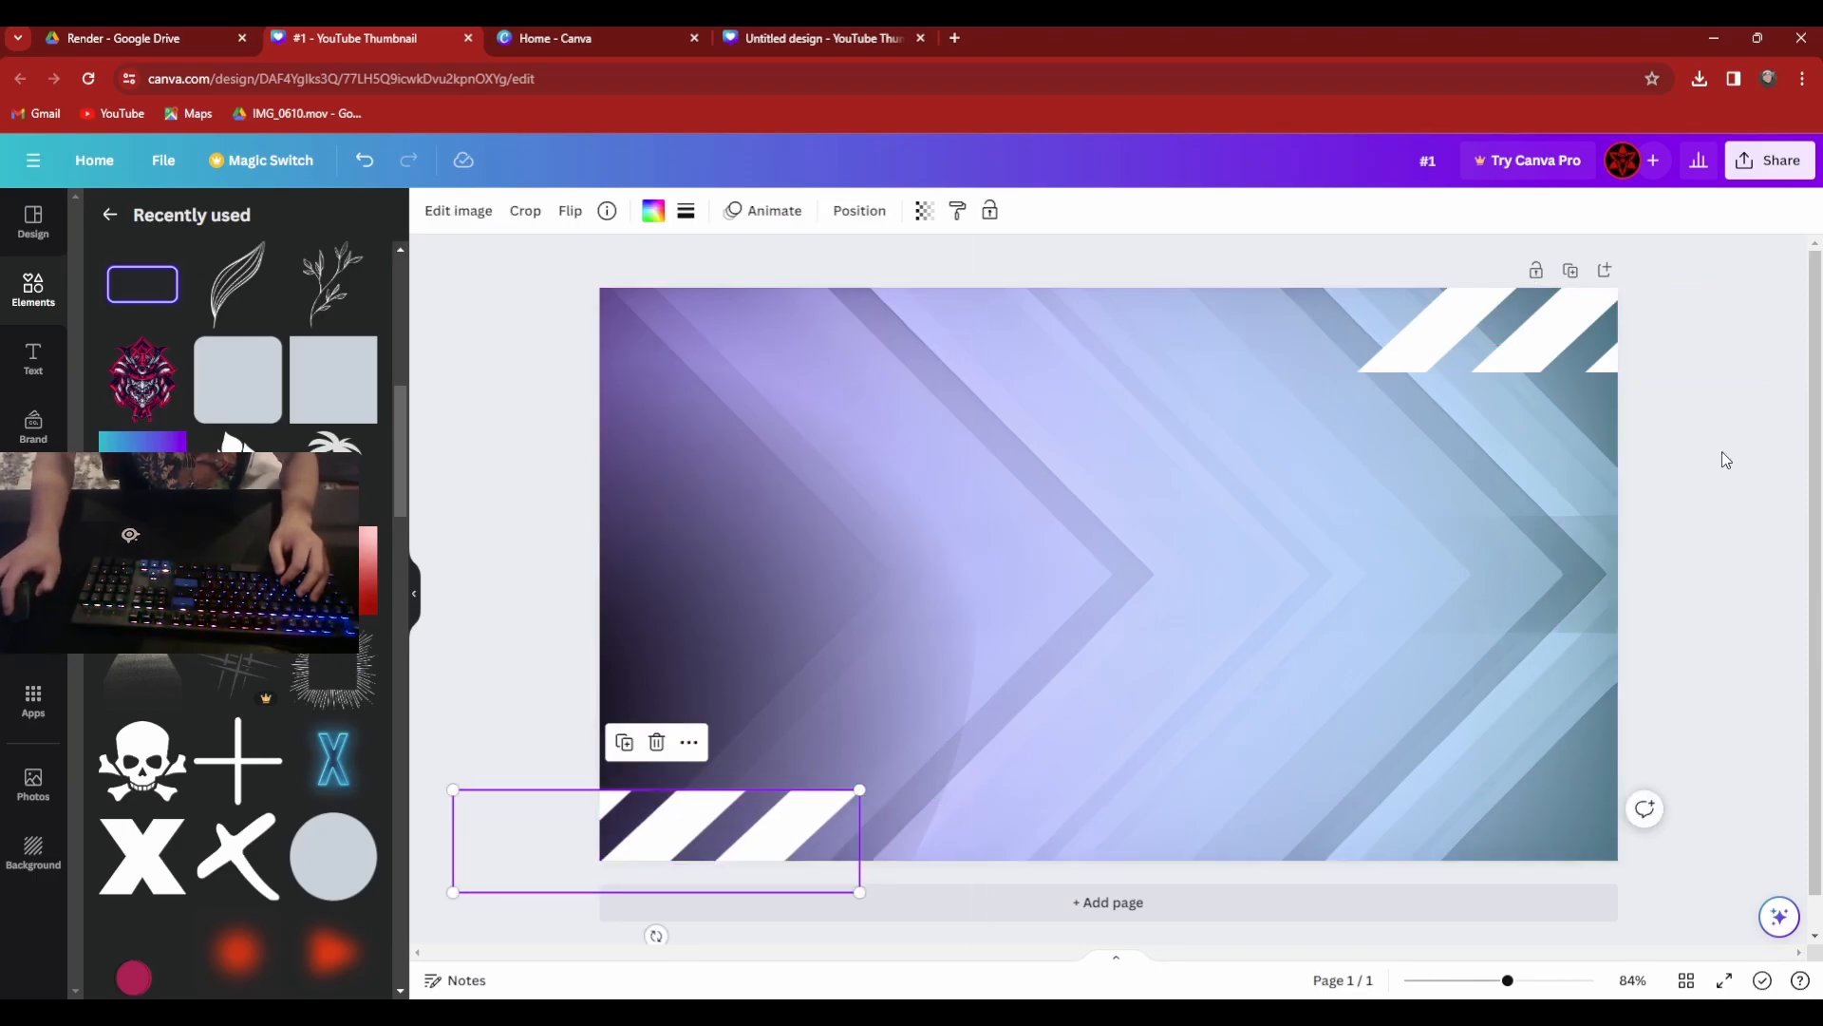
click(1650, 673)
scroll(238, 760, down, 5)
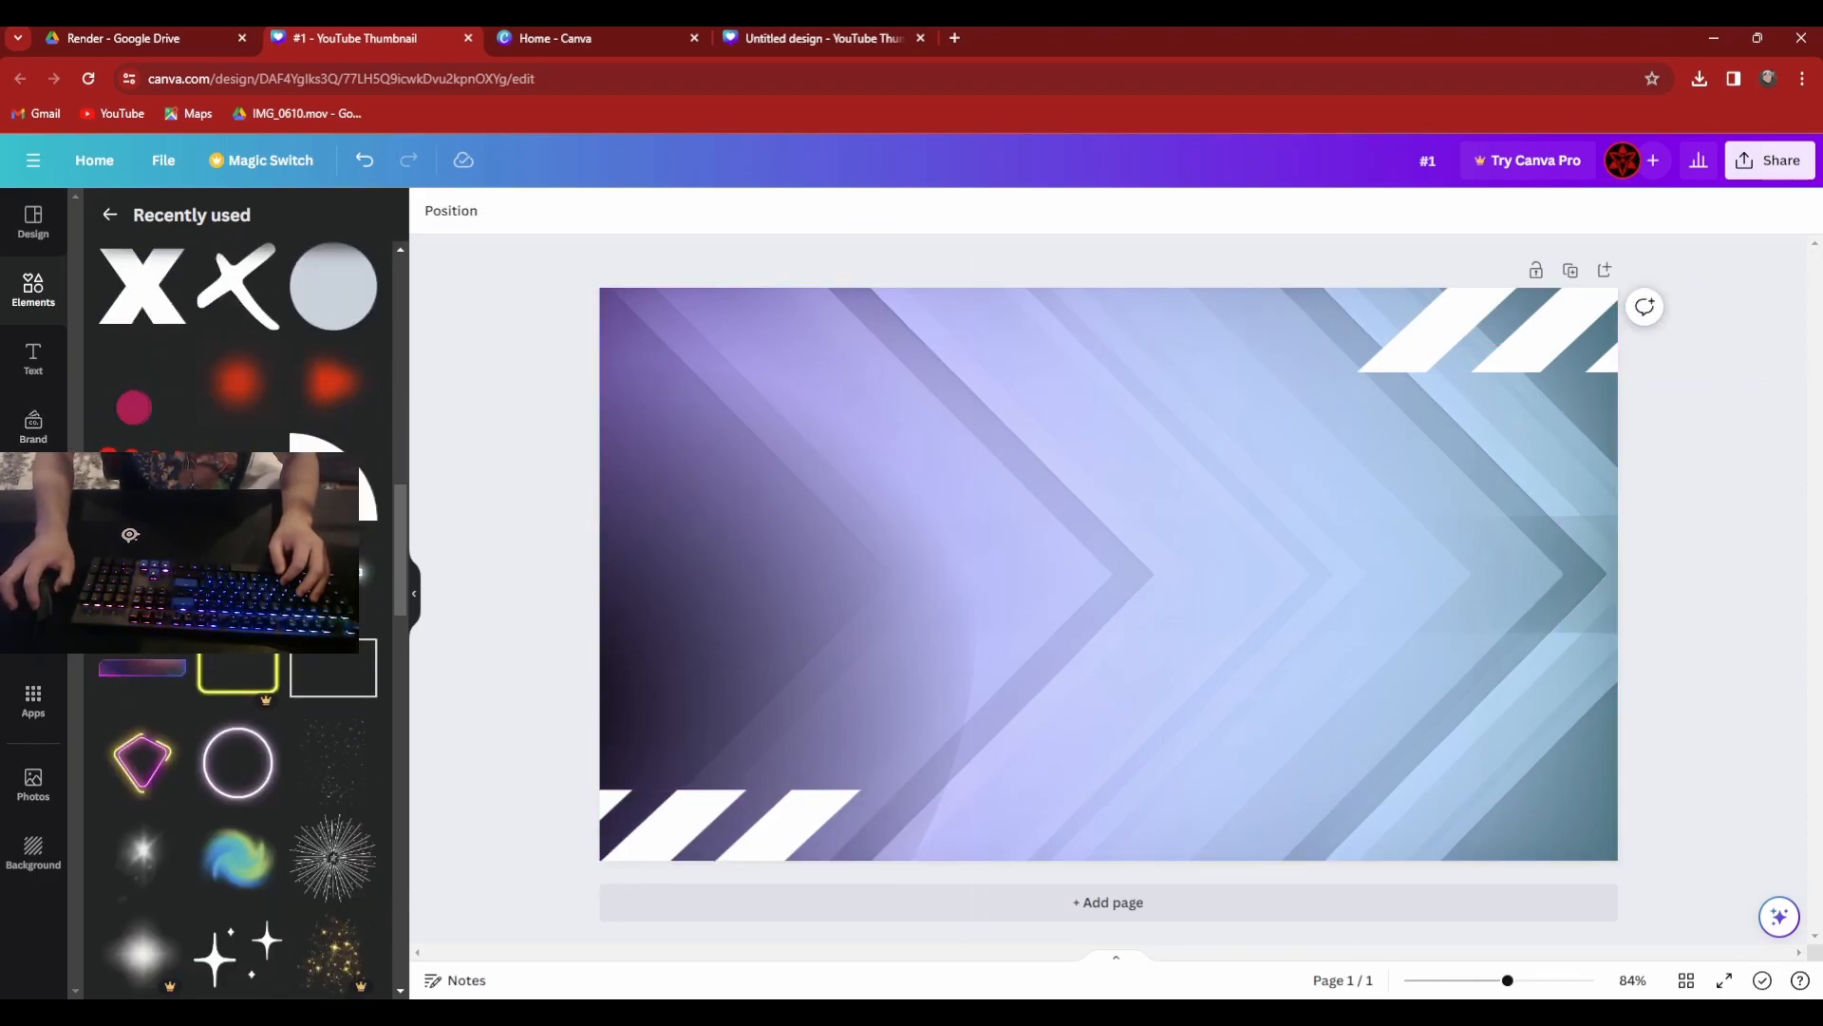
Open Canva's uploads, switch to Google Drive to download 176.png, and return to the thumbnail design.
click(33, 496)
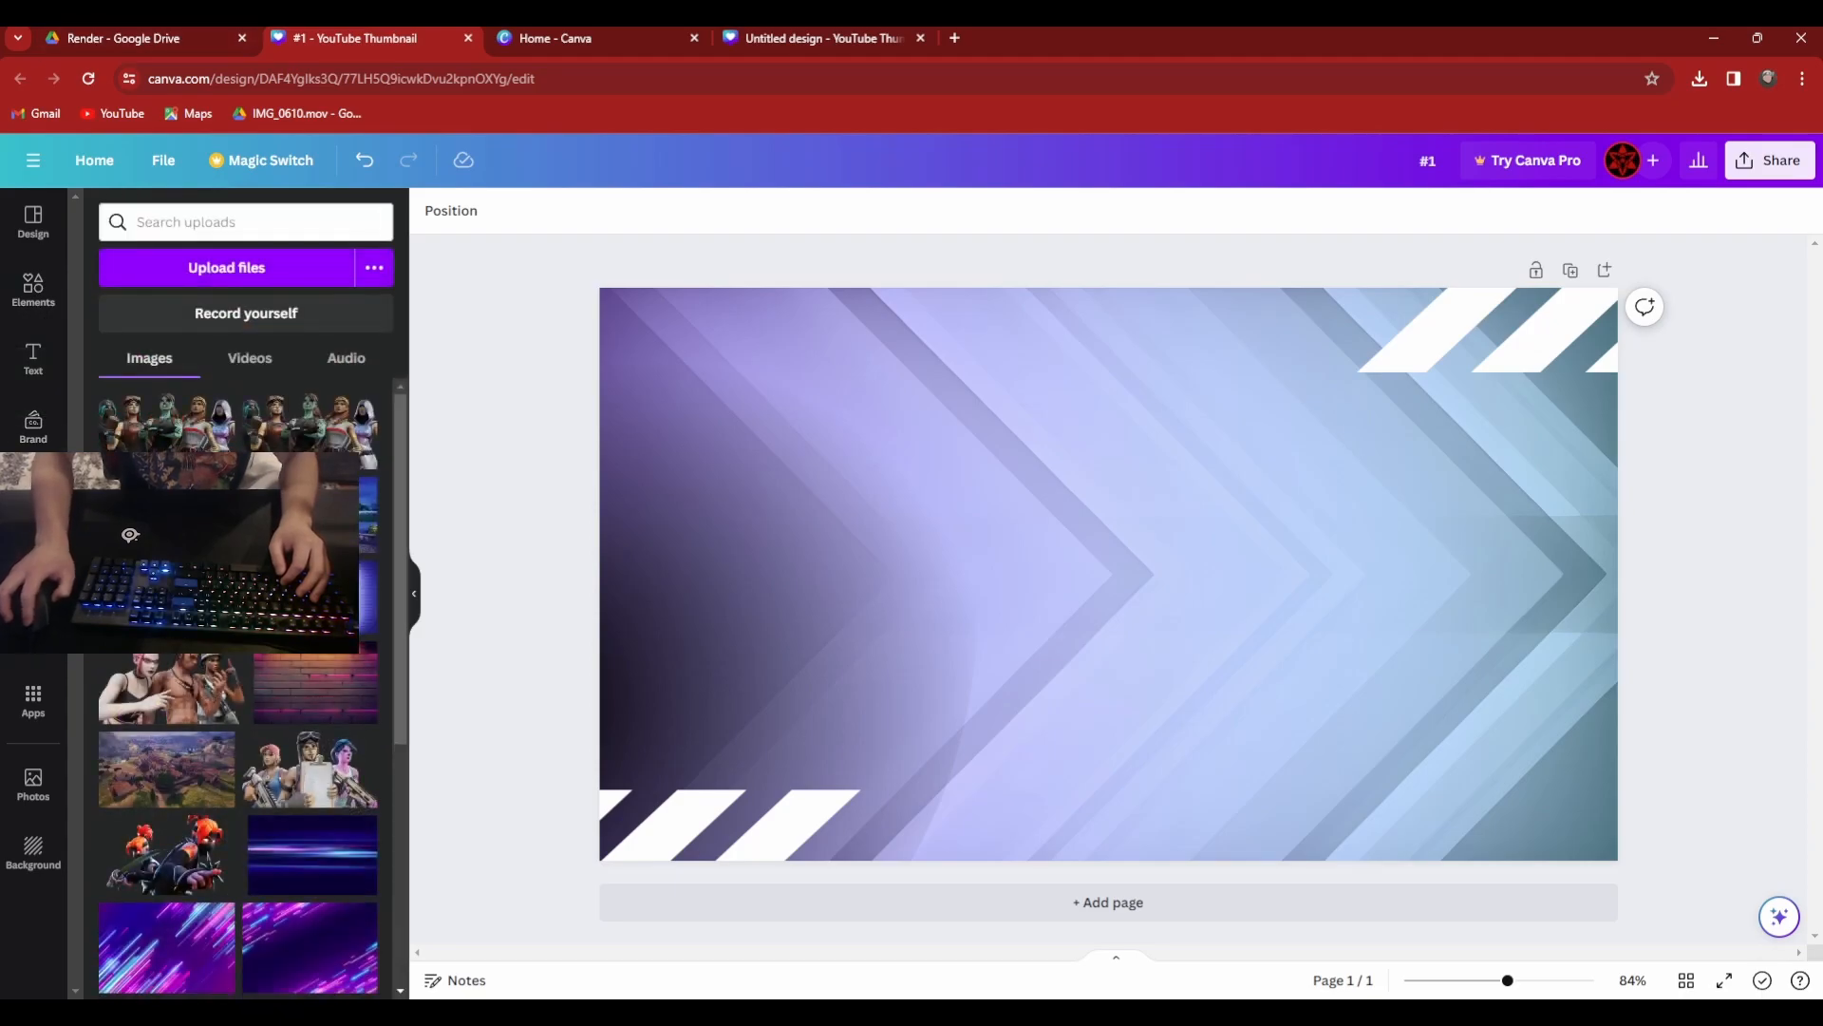
click(112, 36)
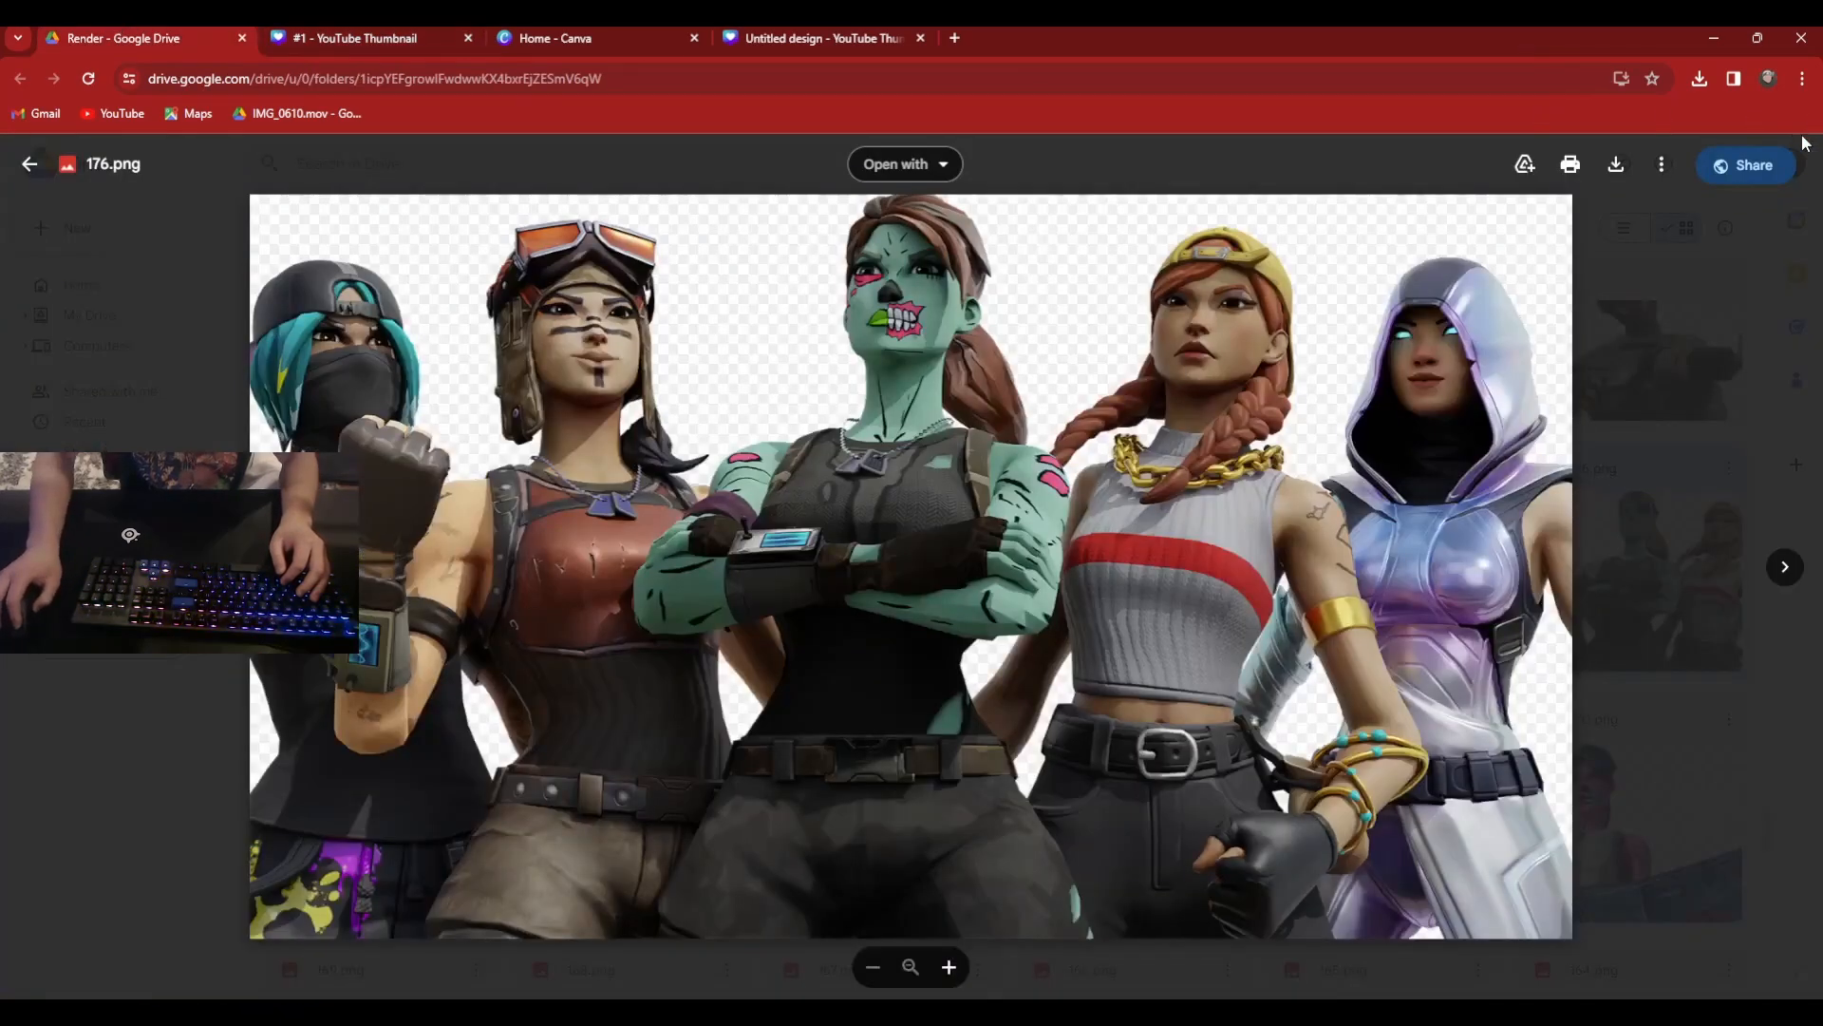
click(1619, 171)
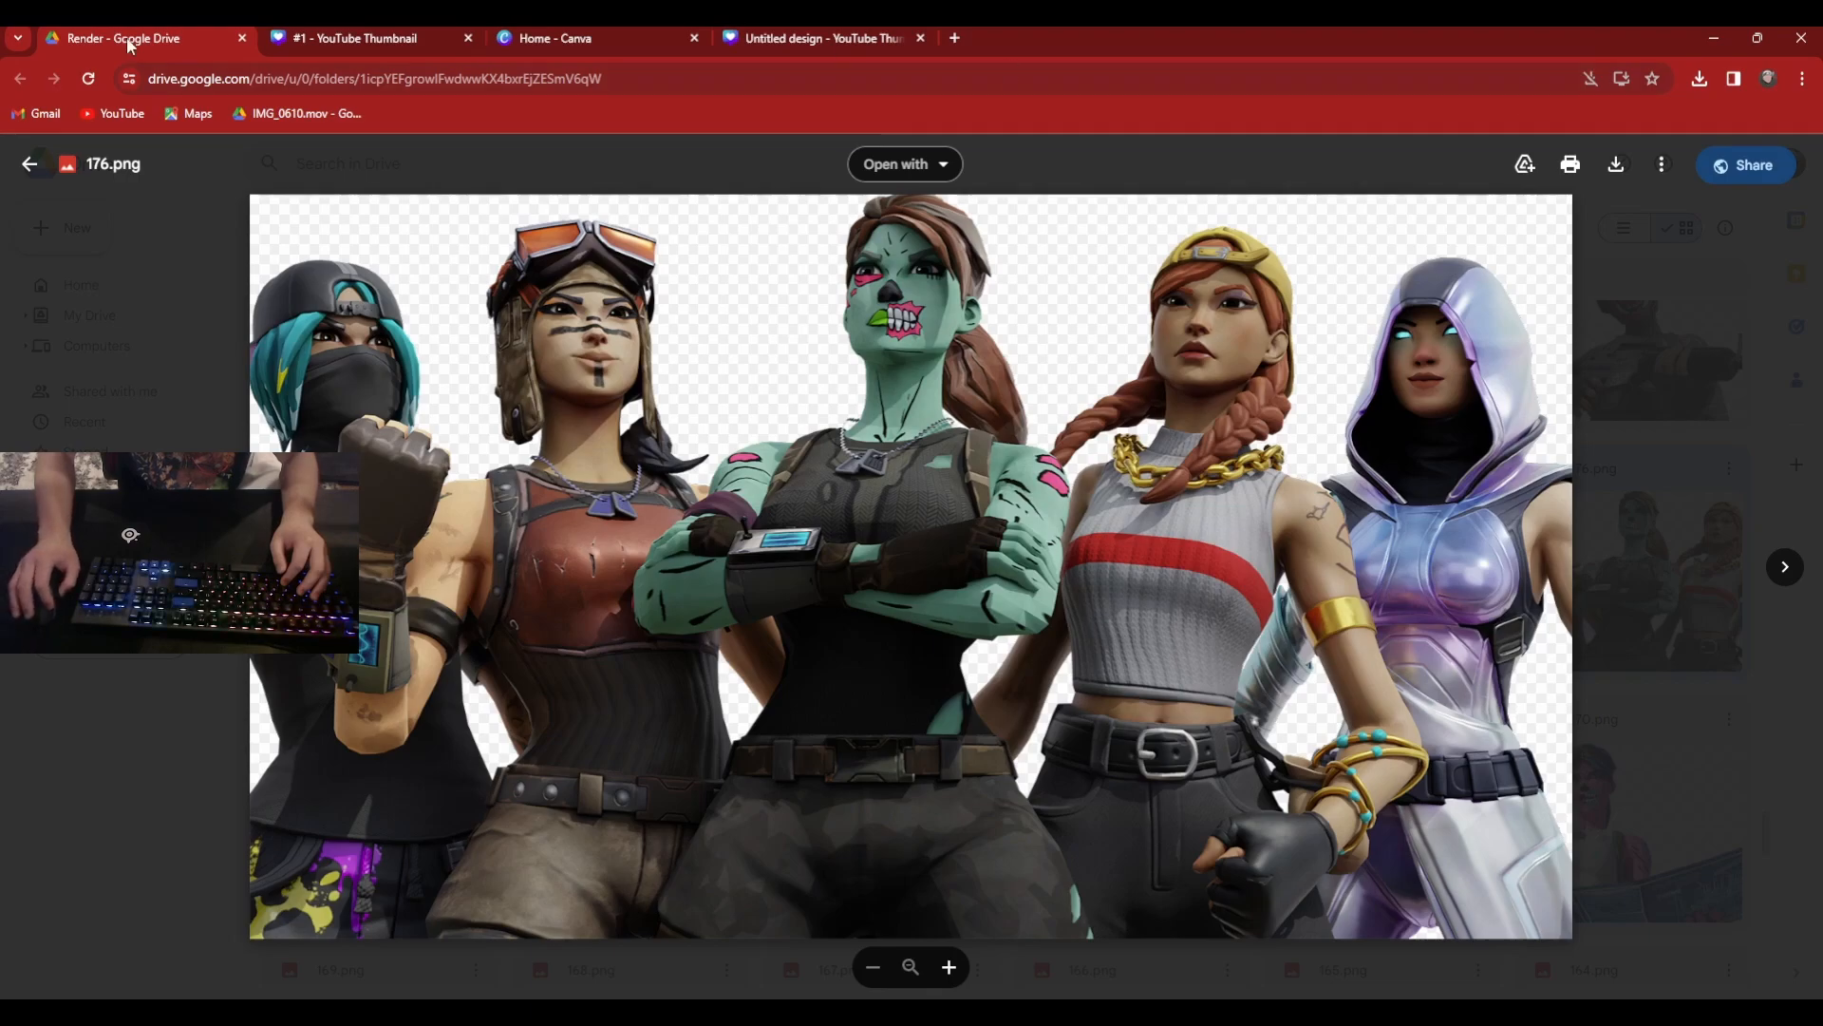
click(428, 35)
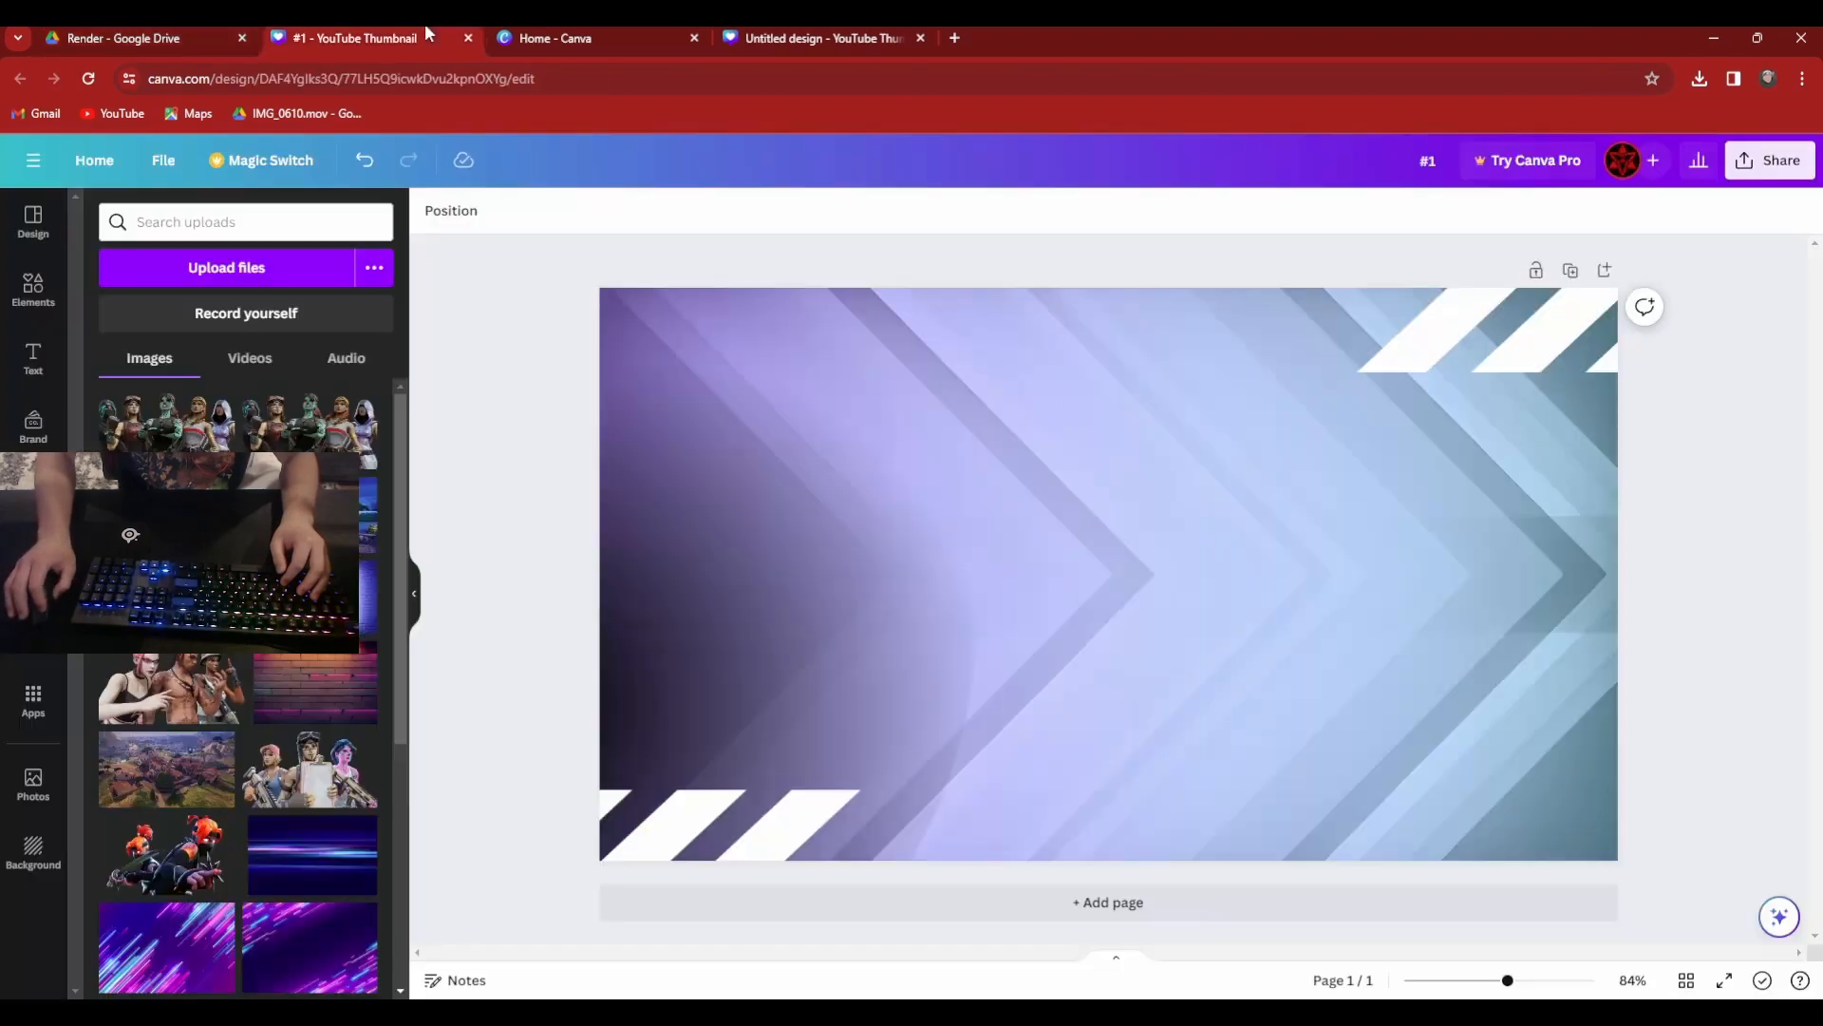
Add the uploaded render of five Fortnite characters to the thumbnail page and check it against 176.png in Google Drive.
click(176, 437)
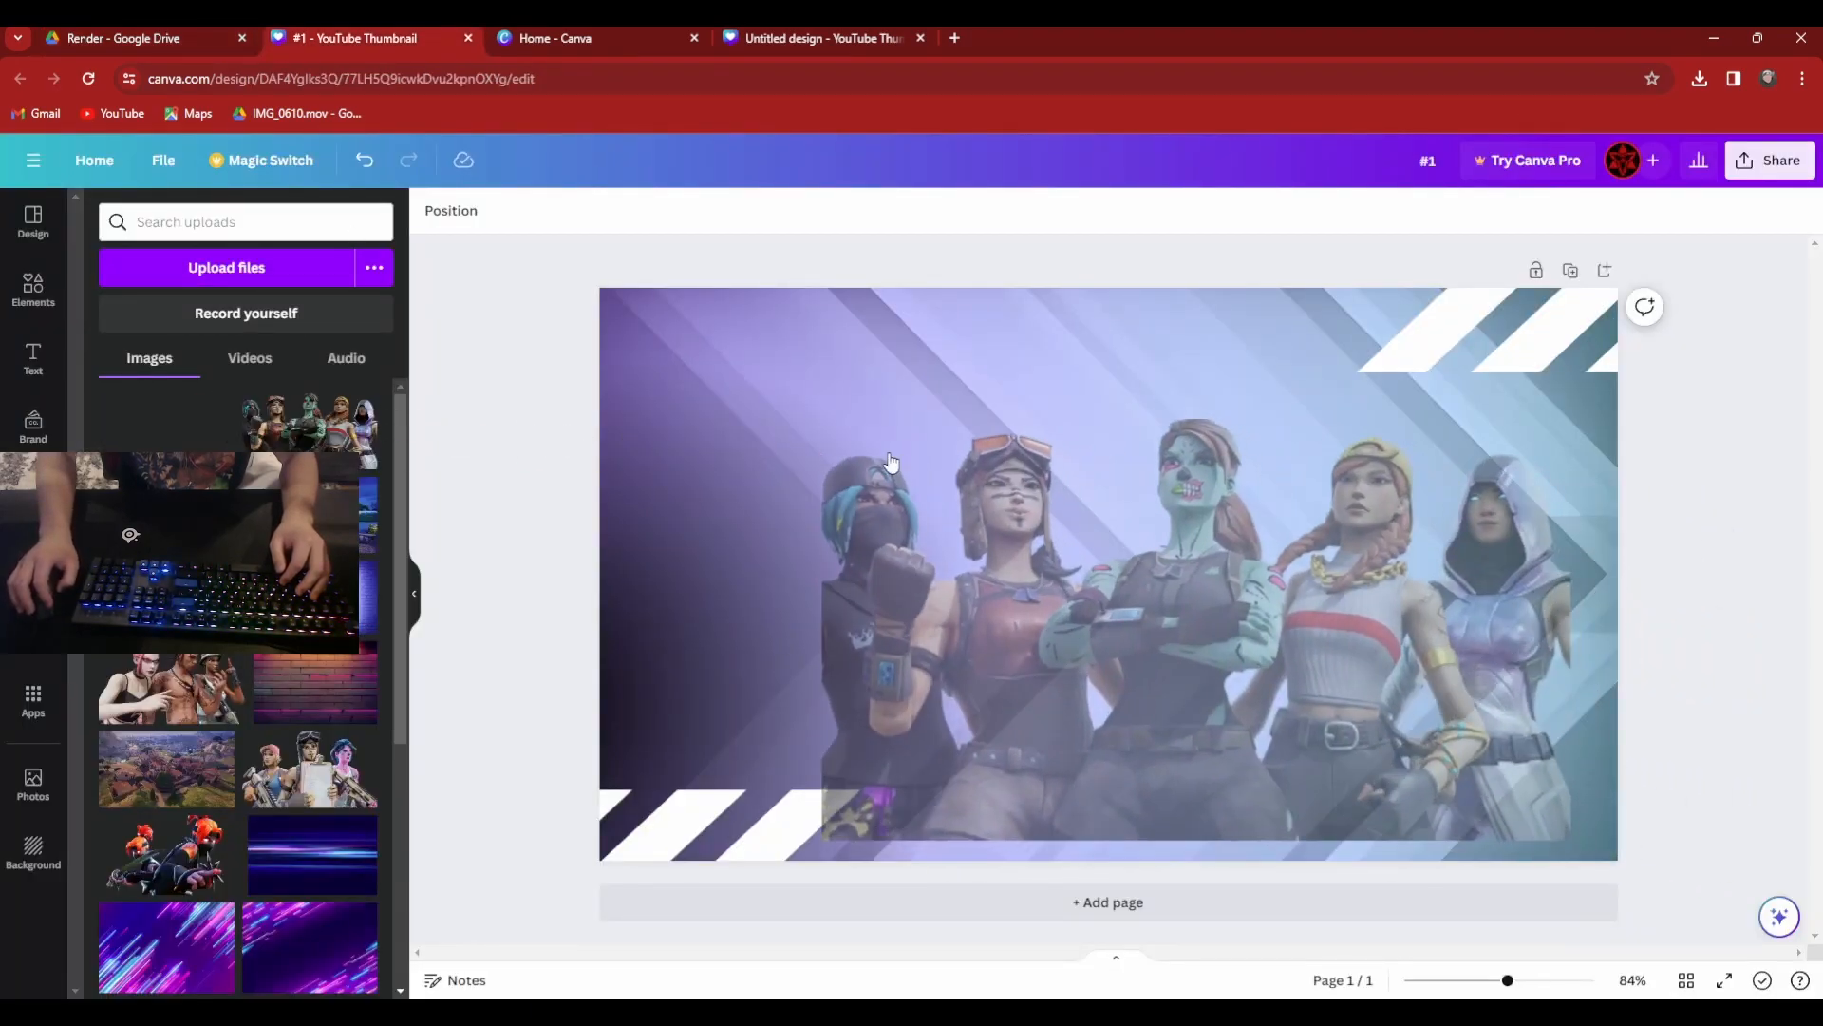
click(128, 40)
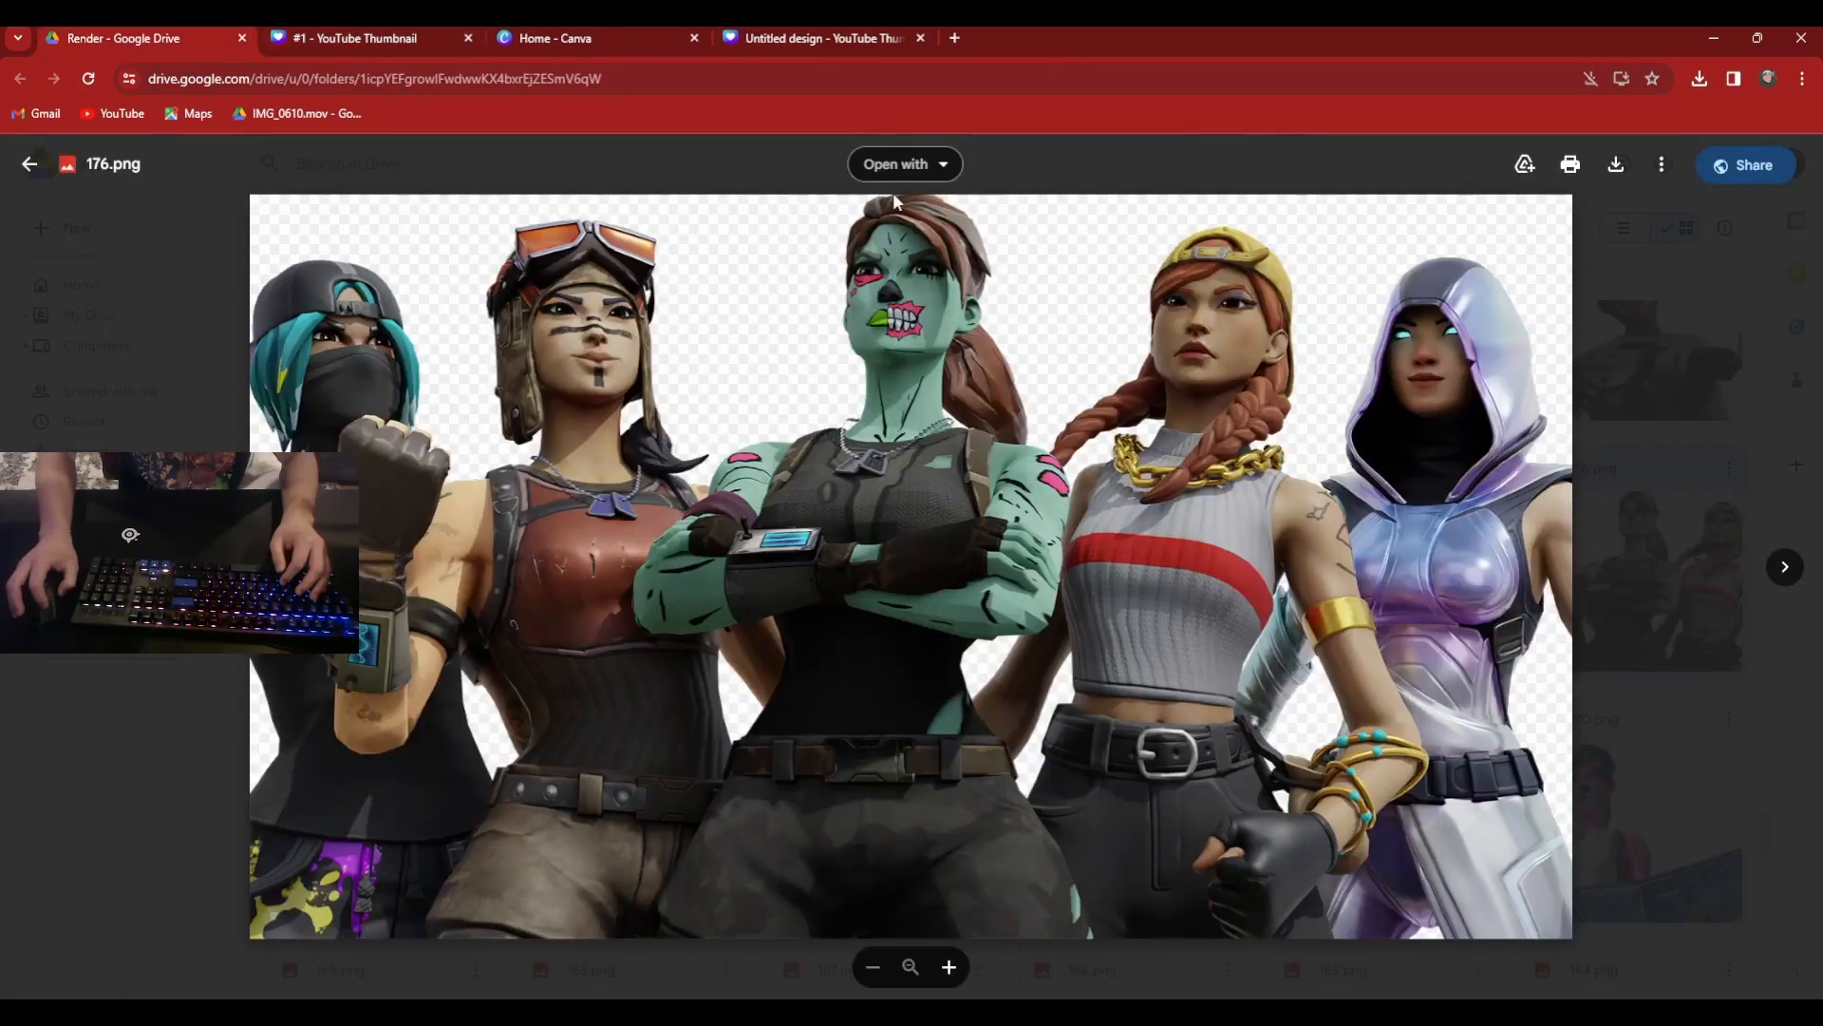
click(393, 33)
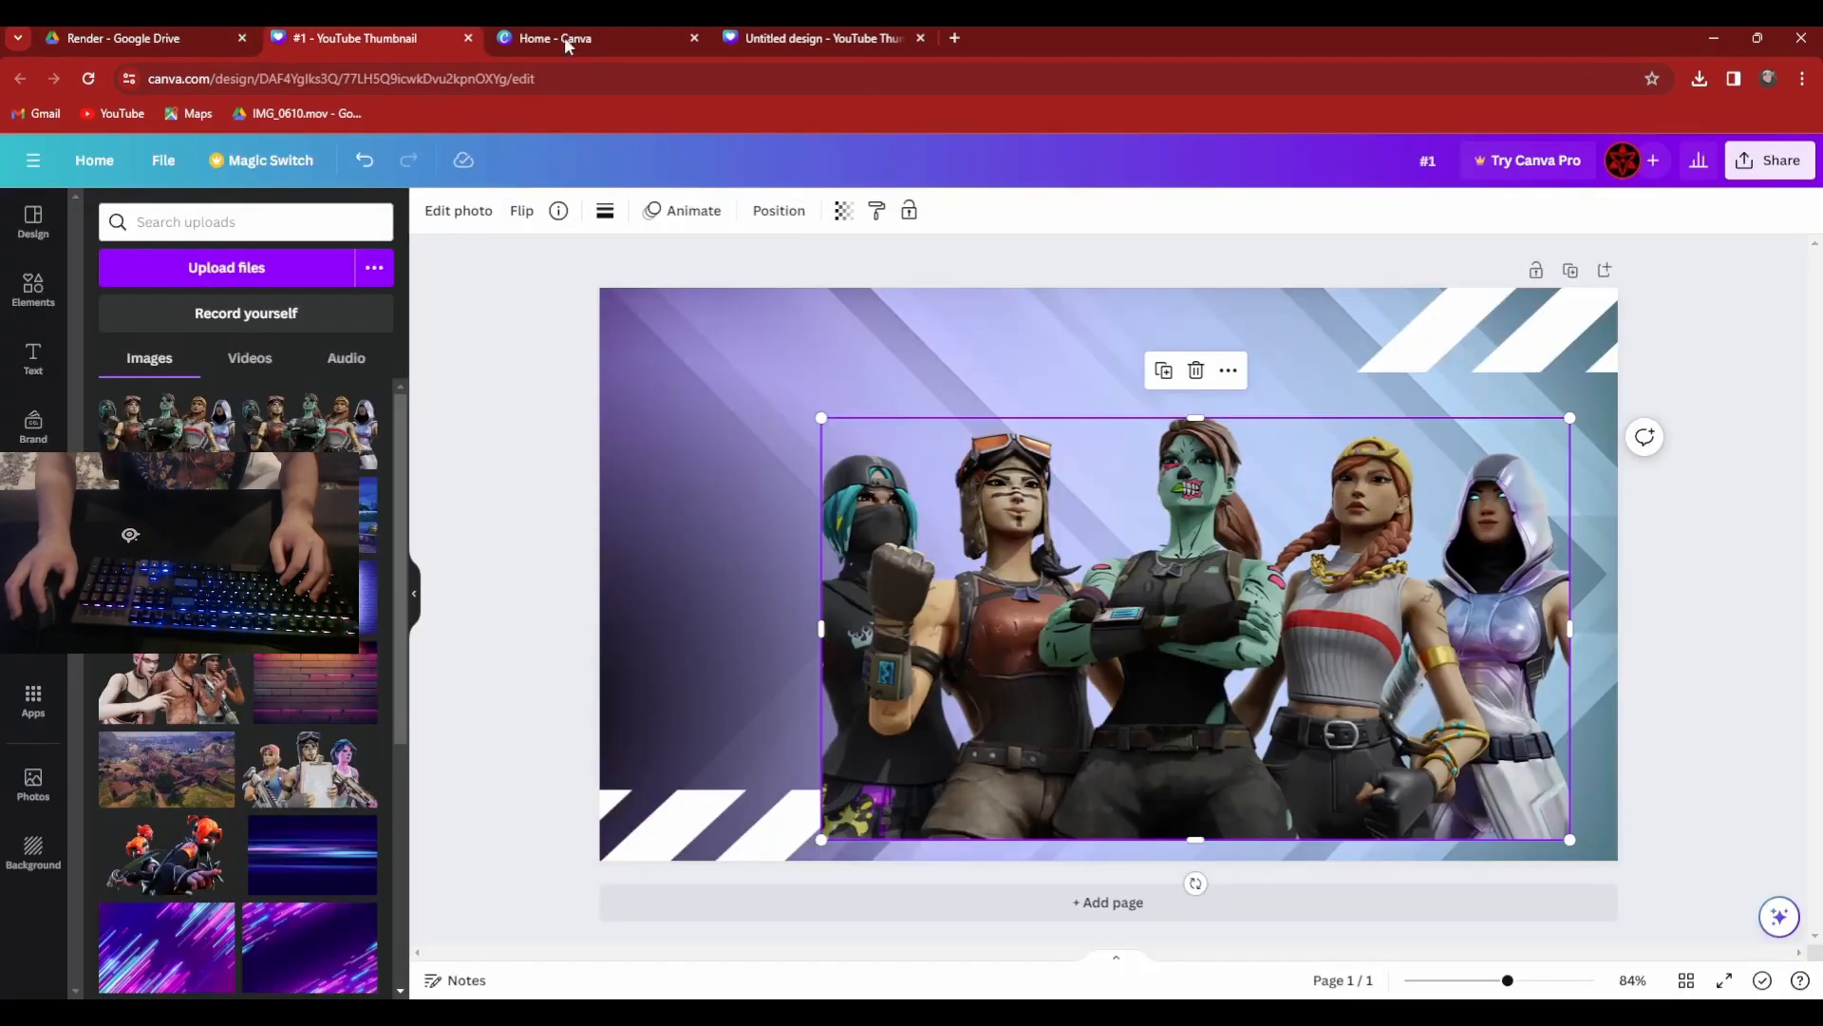
Upload the downloaded character render files from the browser's downloads to Canva's image uploads.
drag(1510, 195, 508, 346)
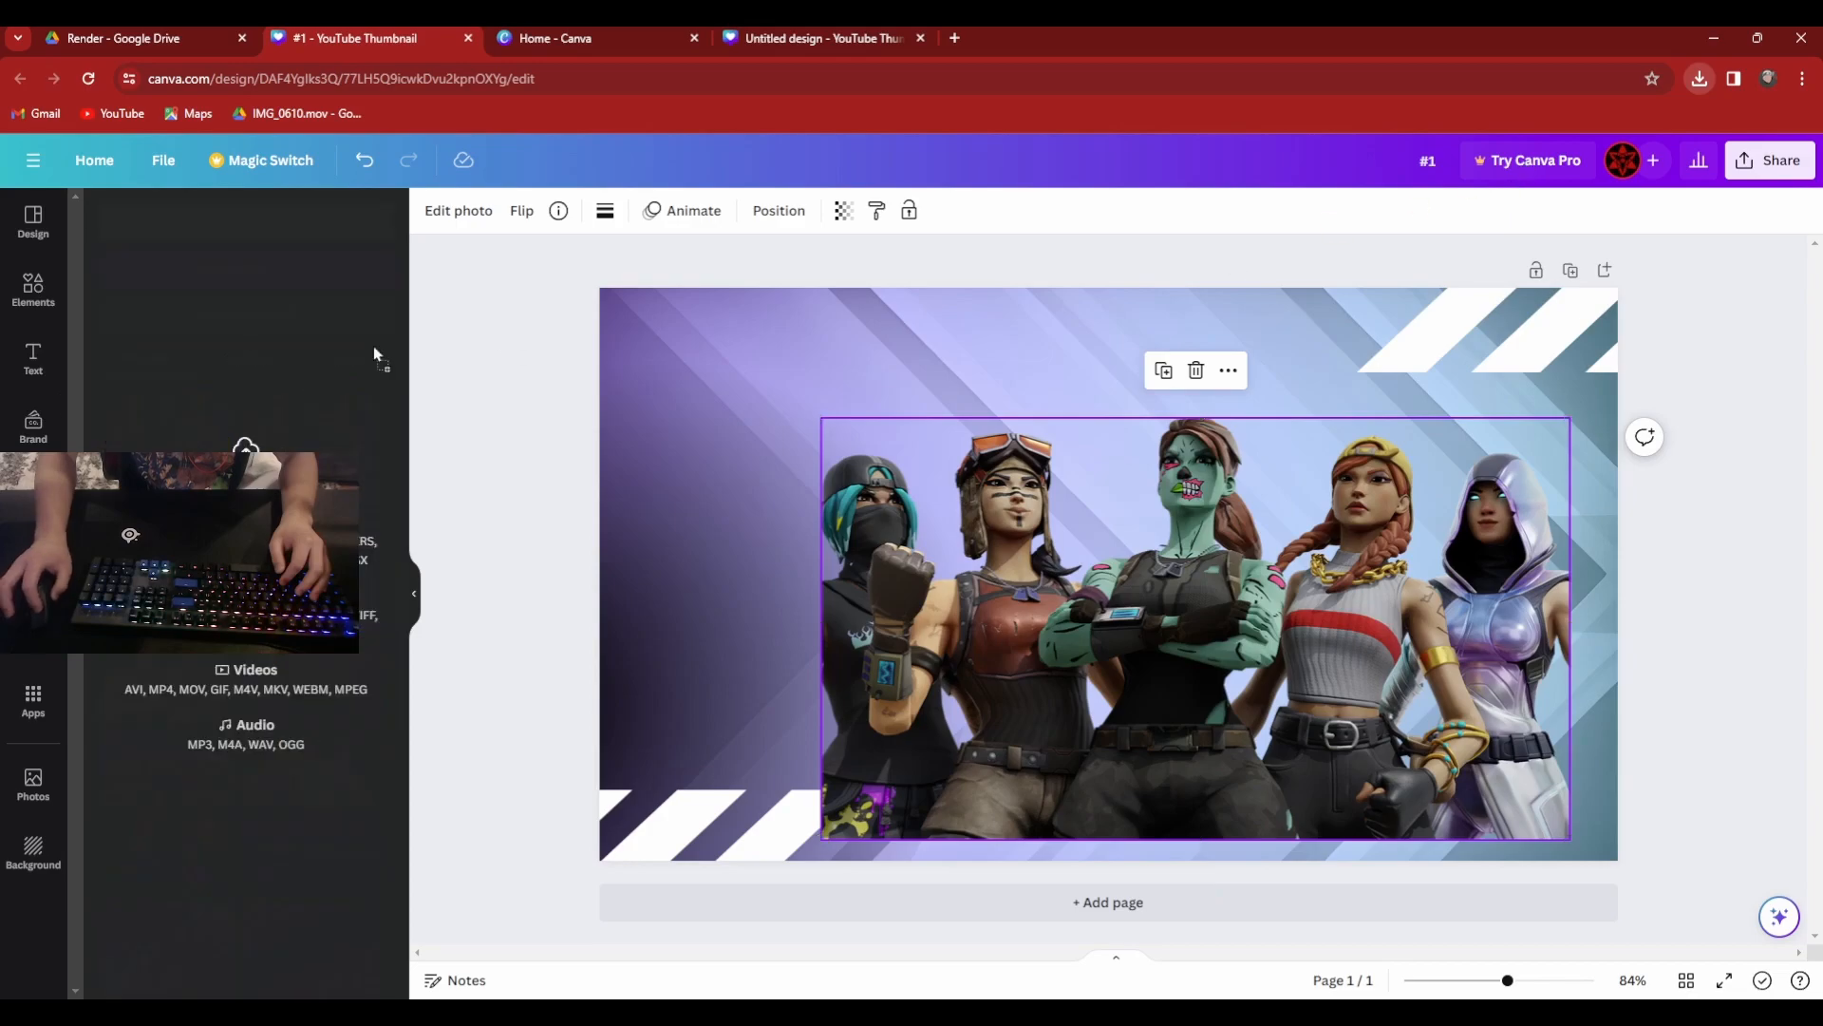
drag(153, 415, 153, 415)
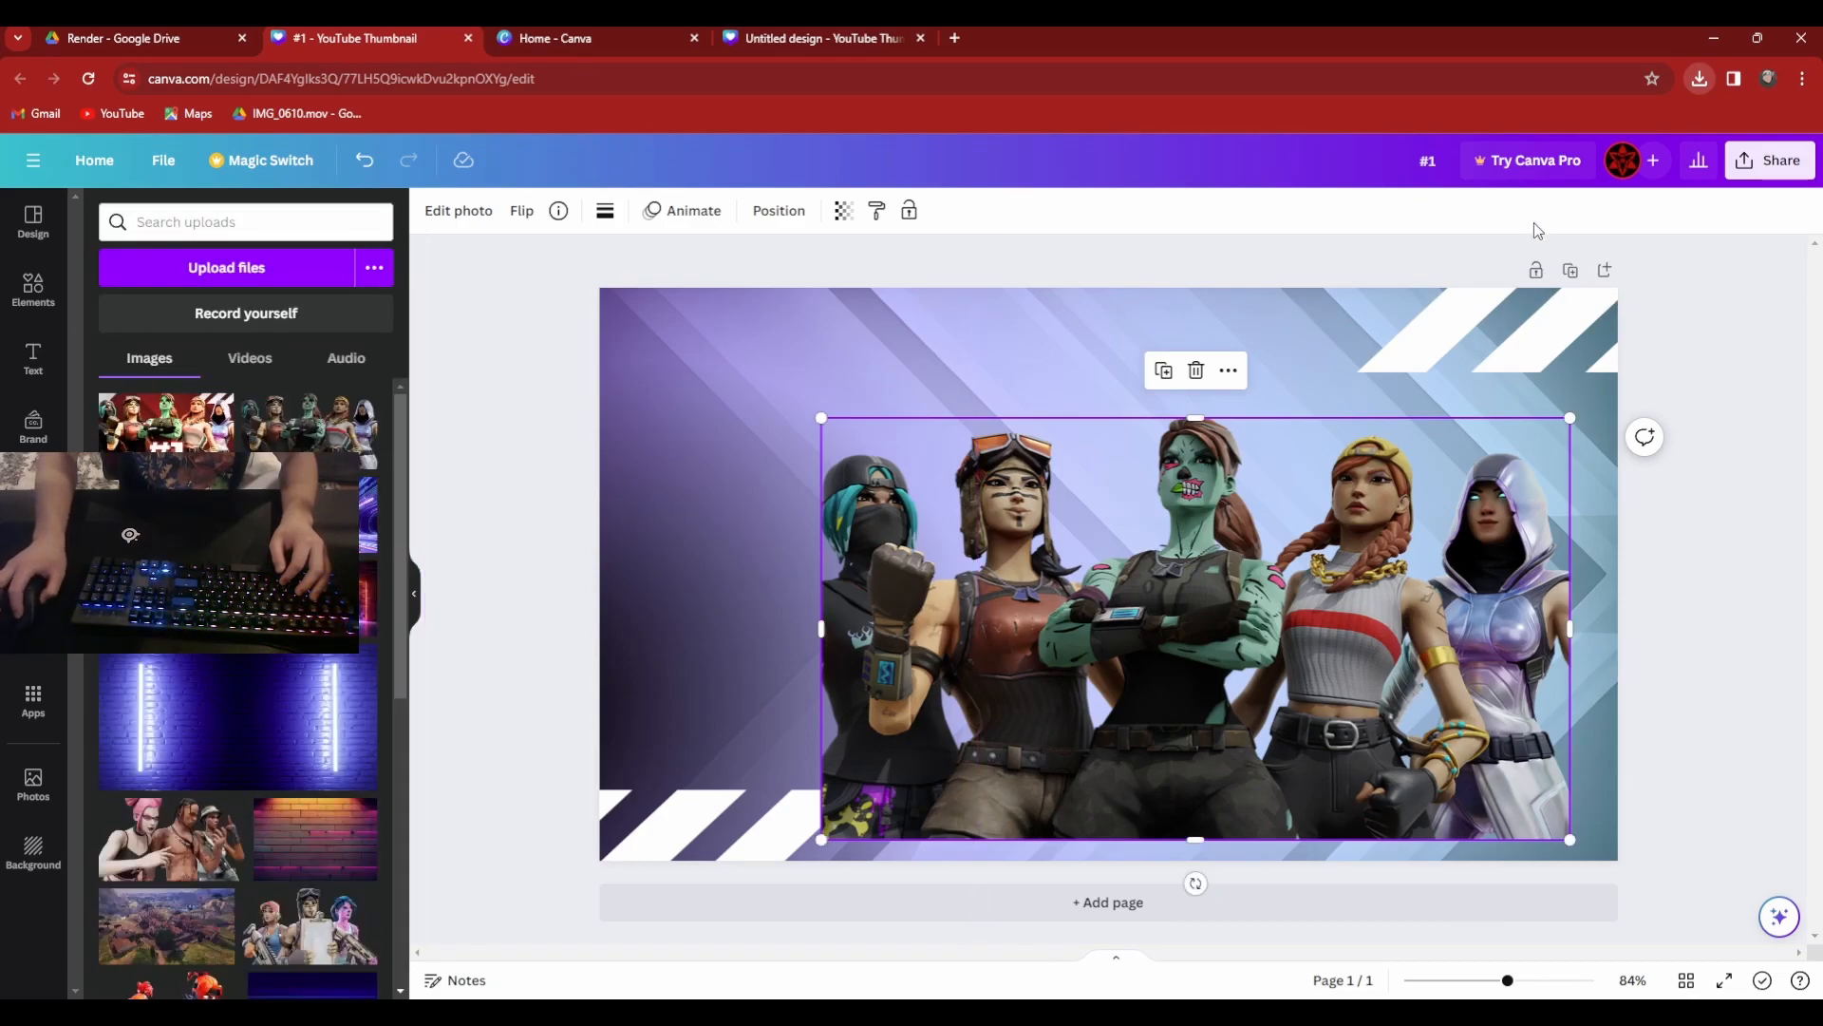
drag(1570, 272, 330, 399)
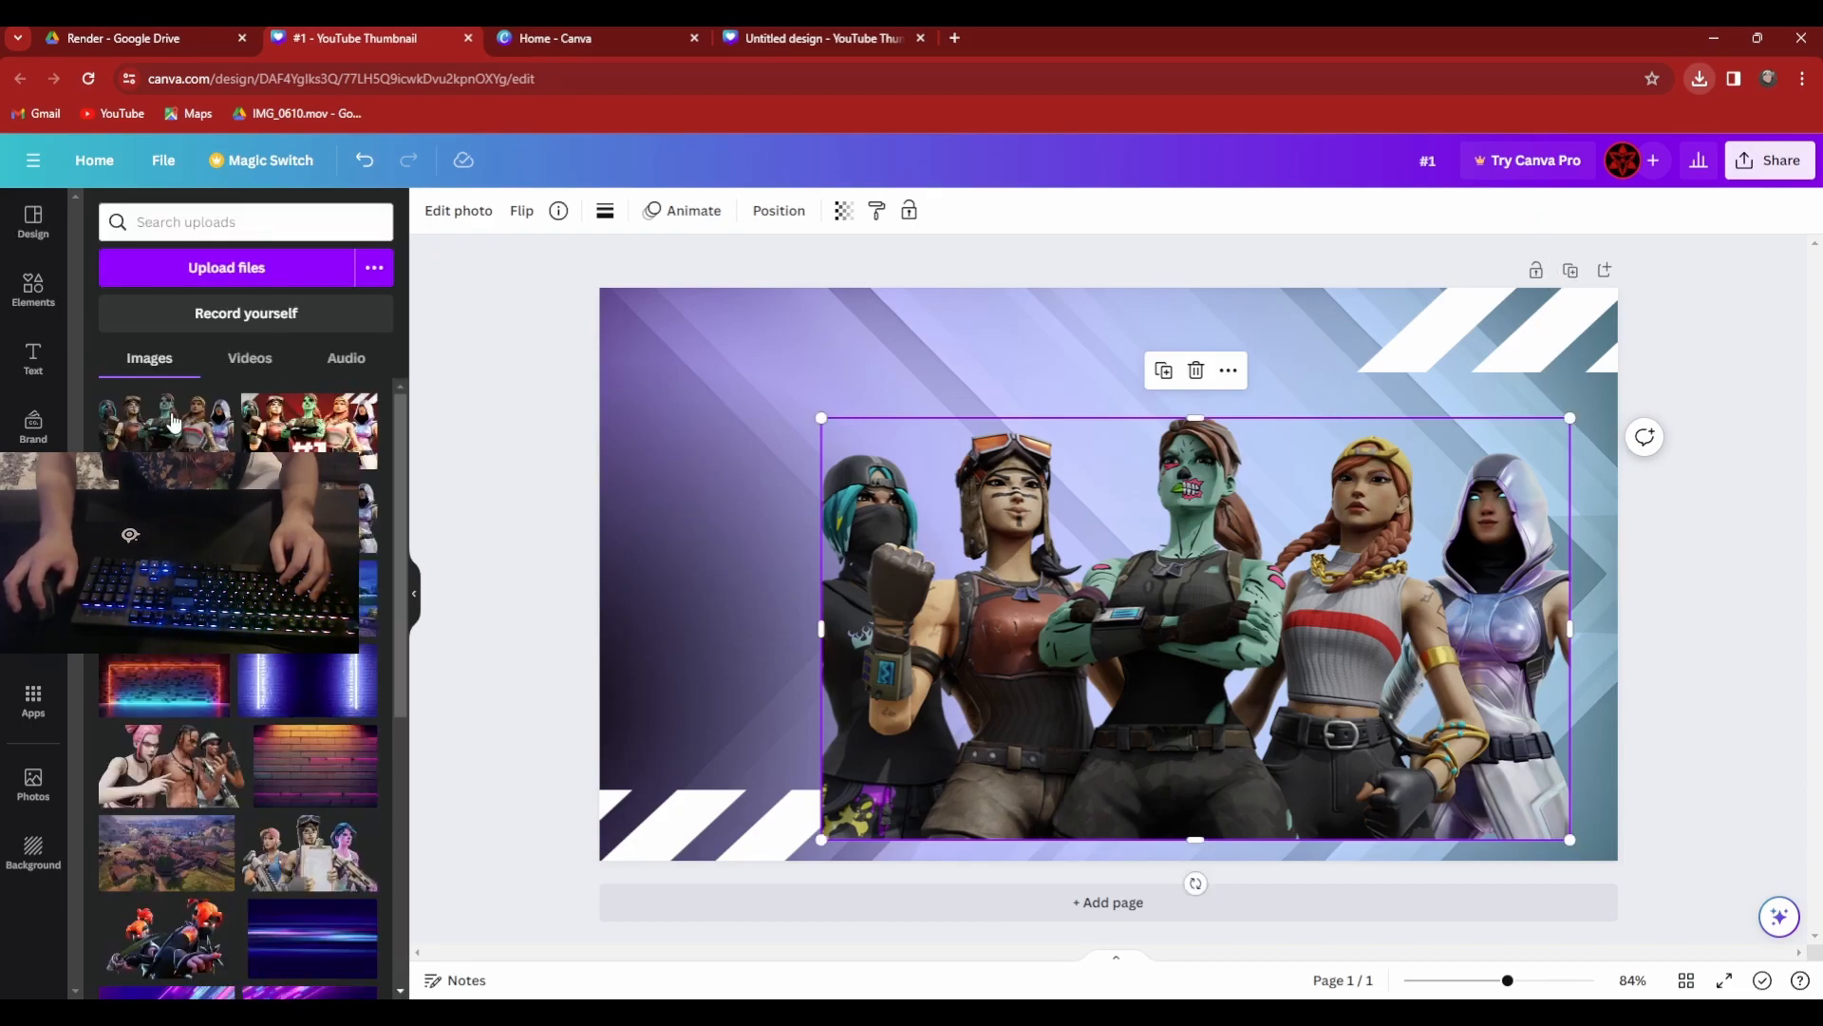
Move the character render to the page's upper-left corner, enlarge it to about the page size, and shift it slightly right.
drag(1159, 655, 931, 527)
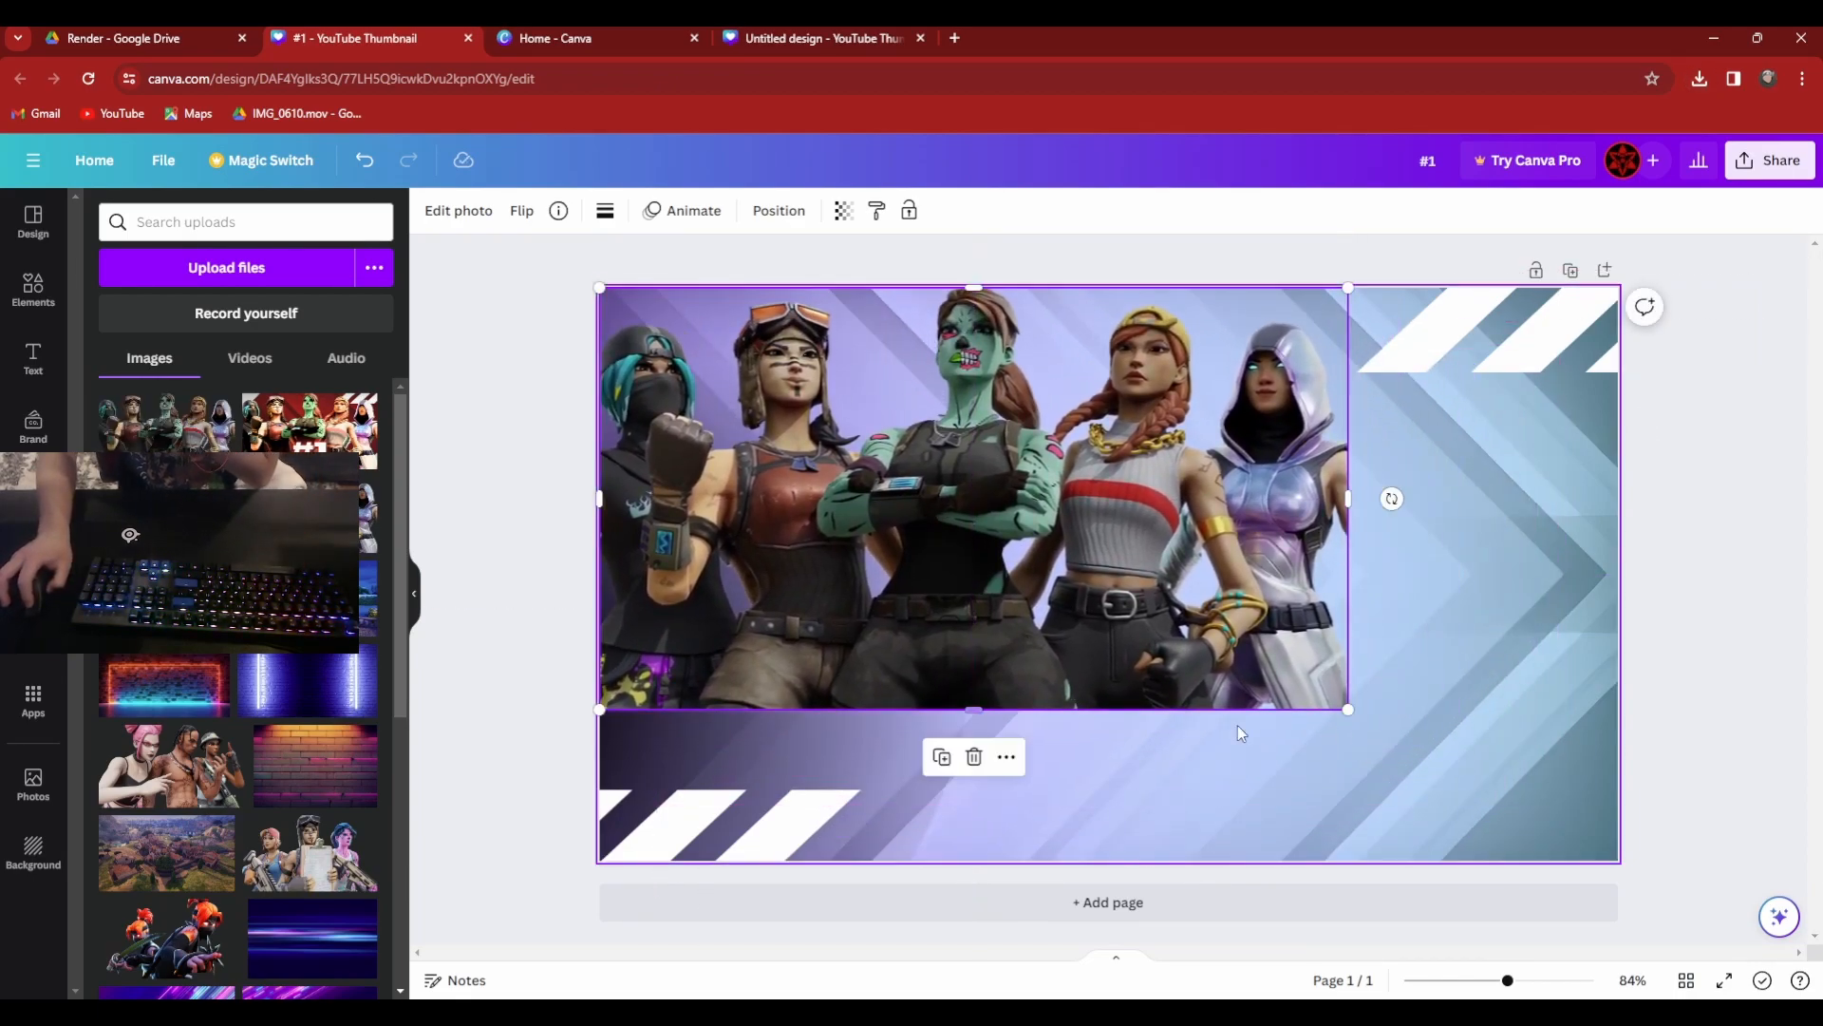
drag(1349, 710, 1628, 821)
drag(1282, 657, 1334, 662)
Cut the lower-left white stripes and paste them back in front of the character render.
click(612, 838)
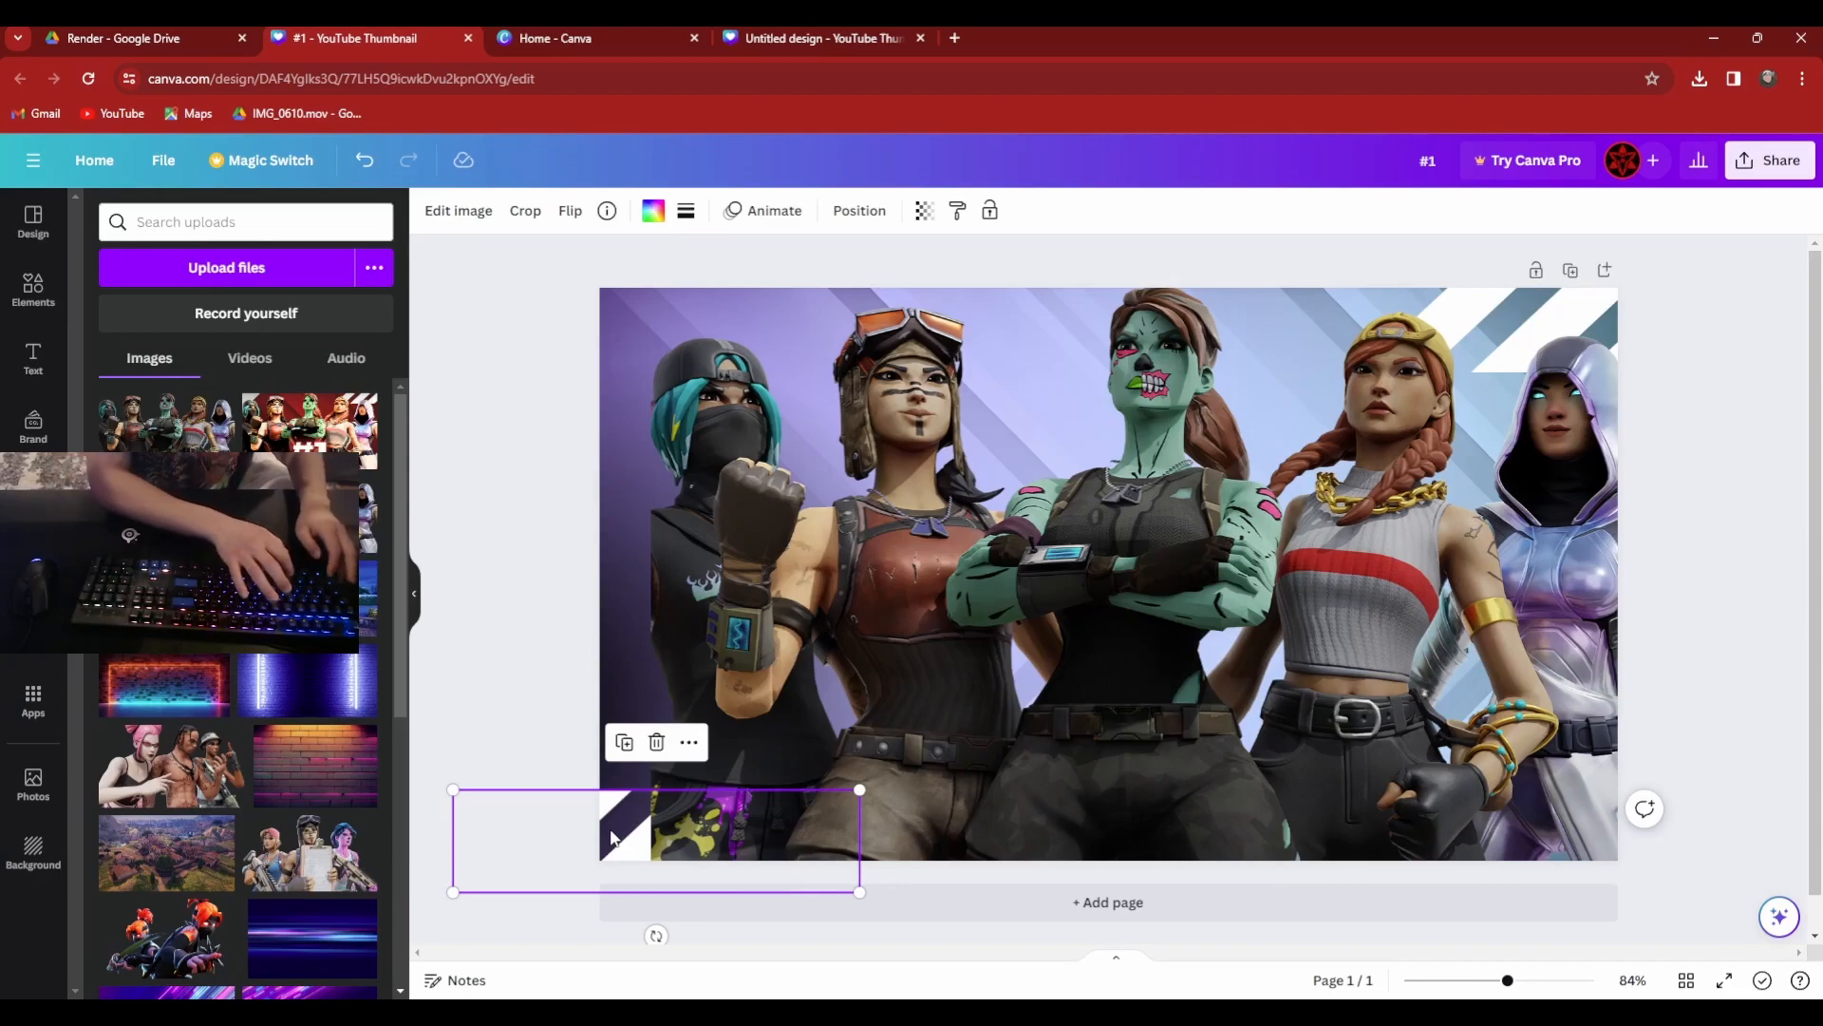
key(ctrl+x)
key(ctrl+v)
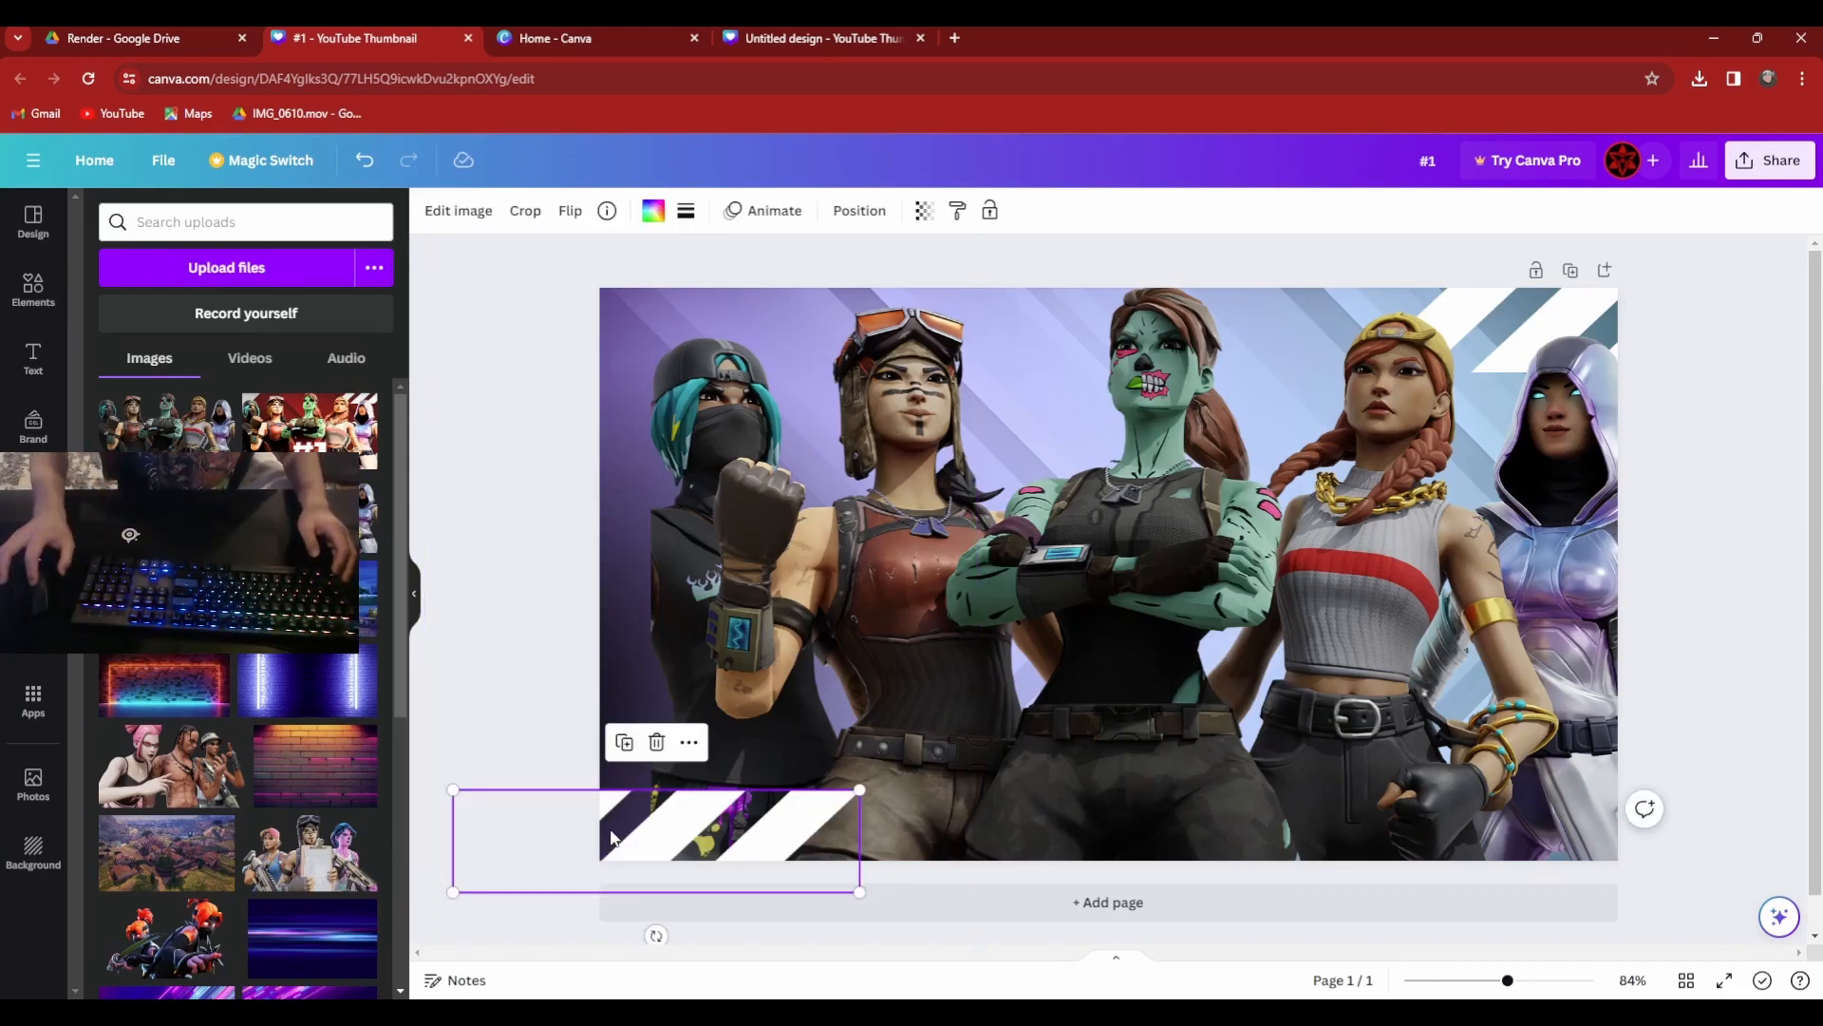
Shift the character render left so that it lines up with the page edges and fills the thumbnail.
click(946, 651)
drag(946, 652, 887, 643)
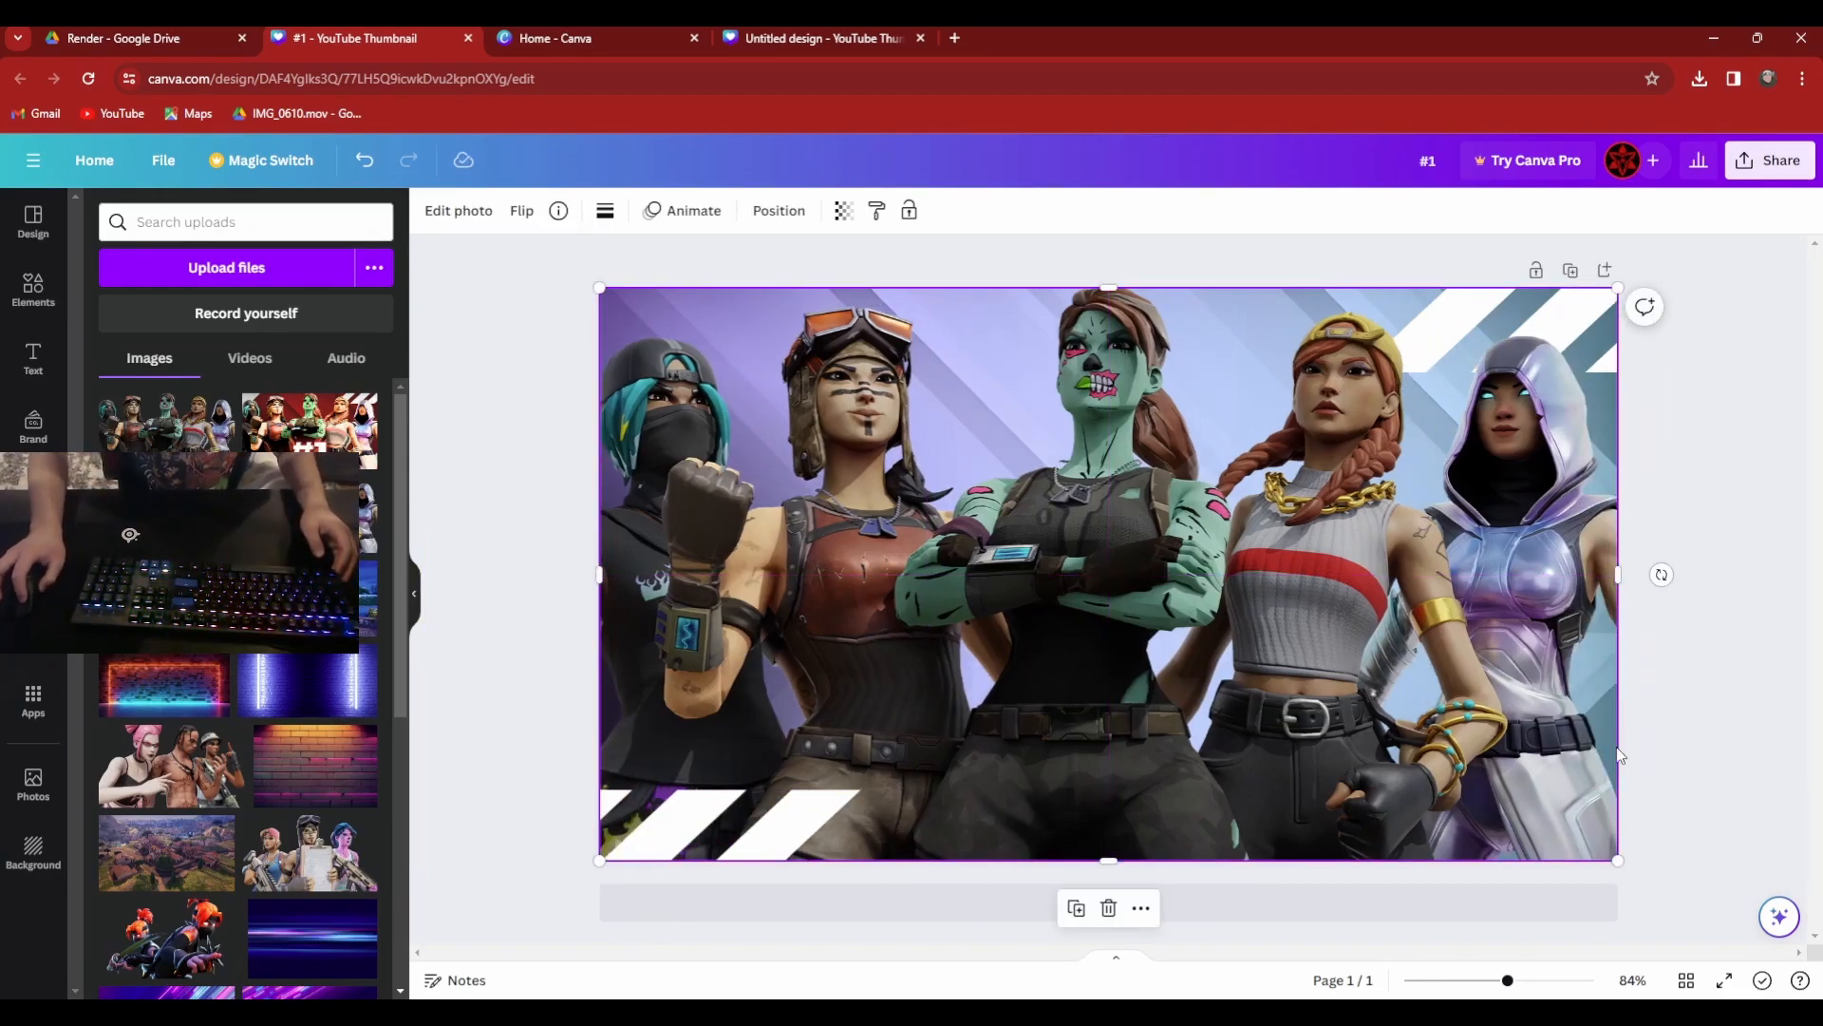
mouse_move(1102, 454)
mouse_down()
mouse_move(1086, 488)
mouse_move(1101, 455)
mouse_up()
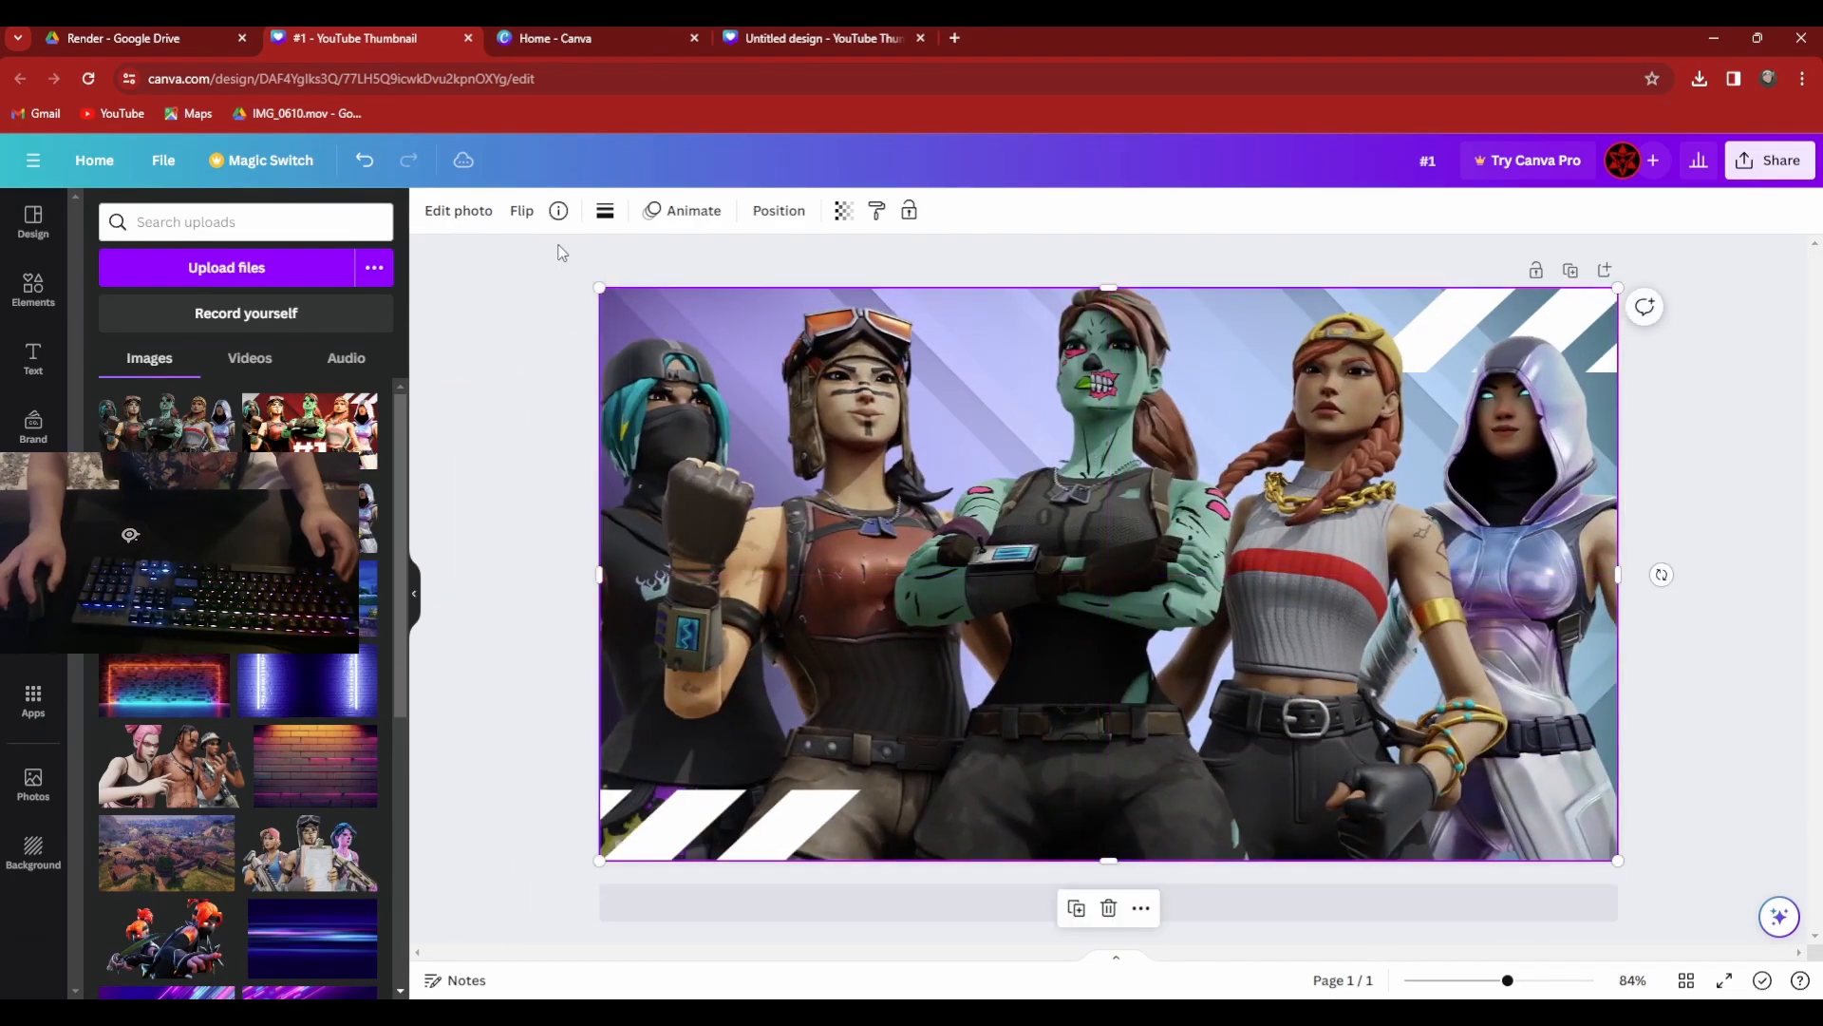
Open the photo effects for the character render and show the full collection of filters.
click(436, 214)
scroll(213, 403, down, 2)
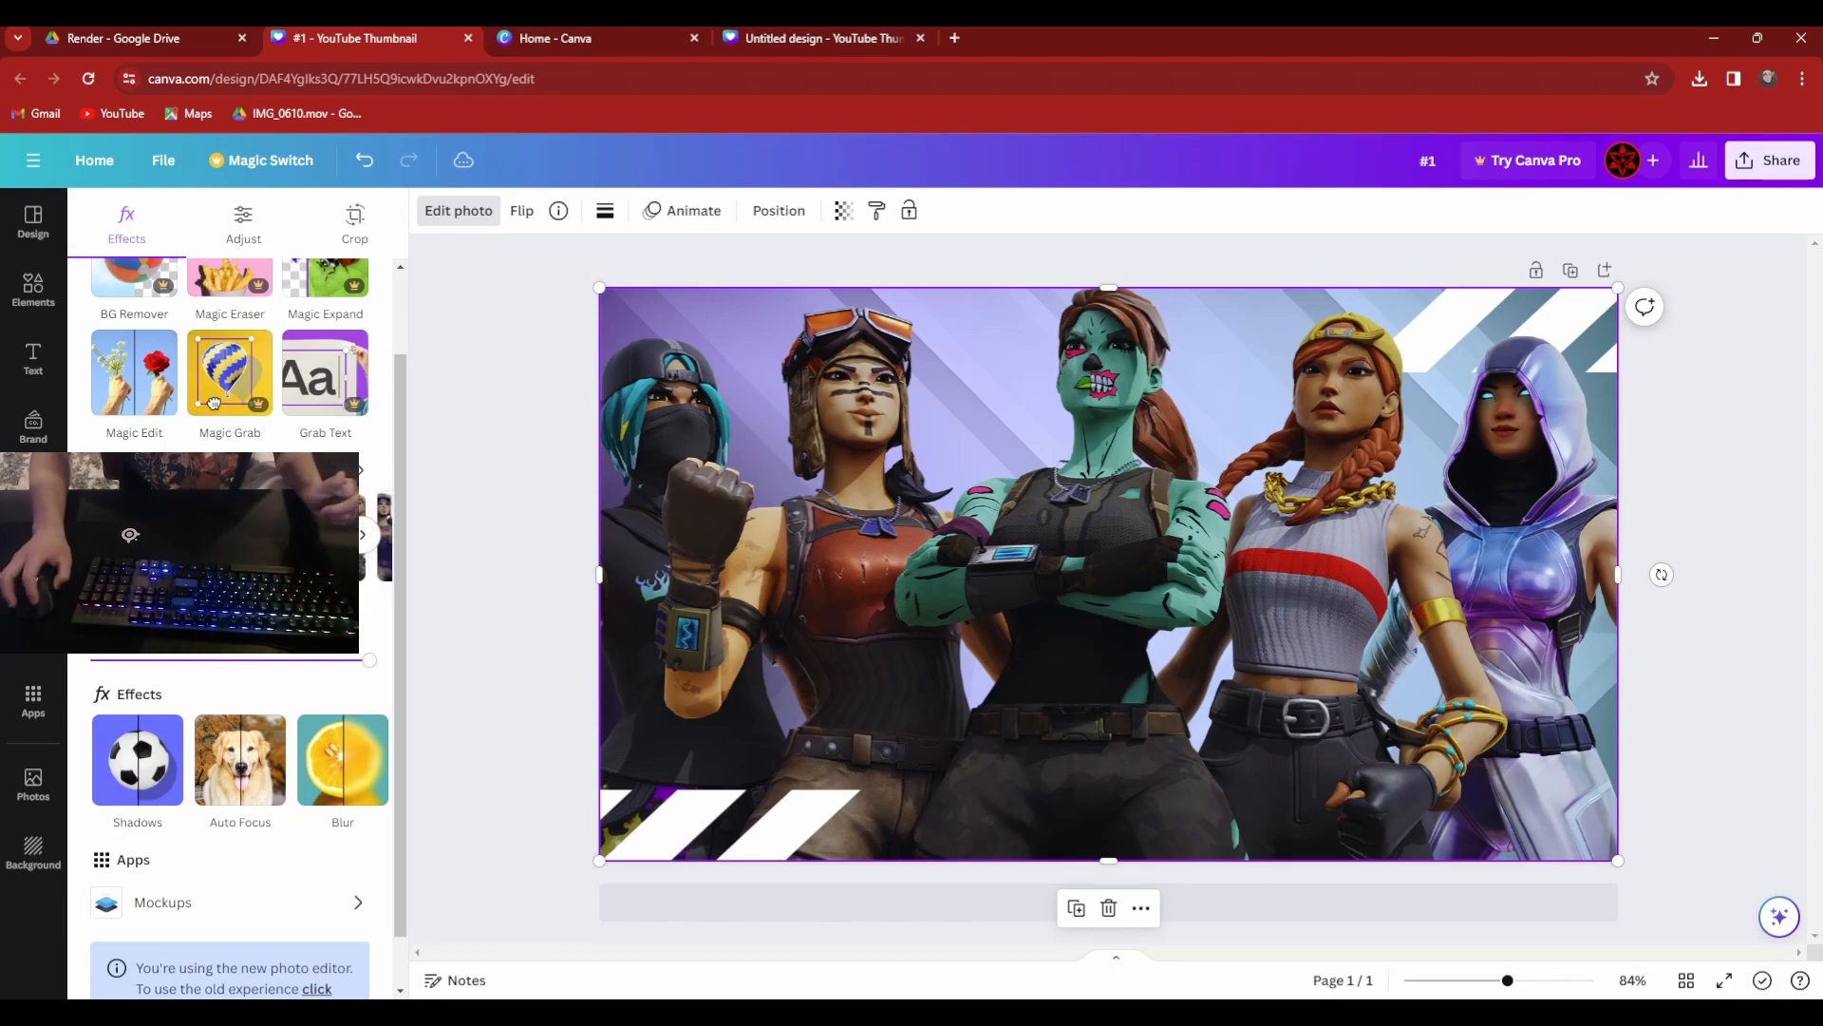
scroll(214, 402, down, 1)
scroll(214, 344, up, 3)
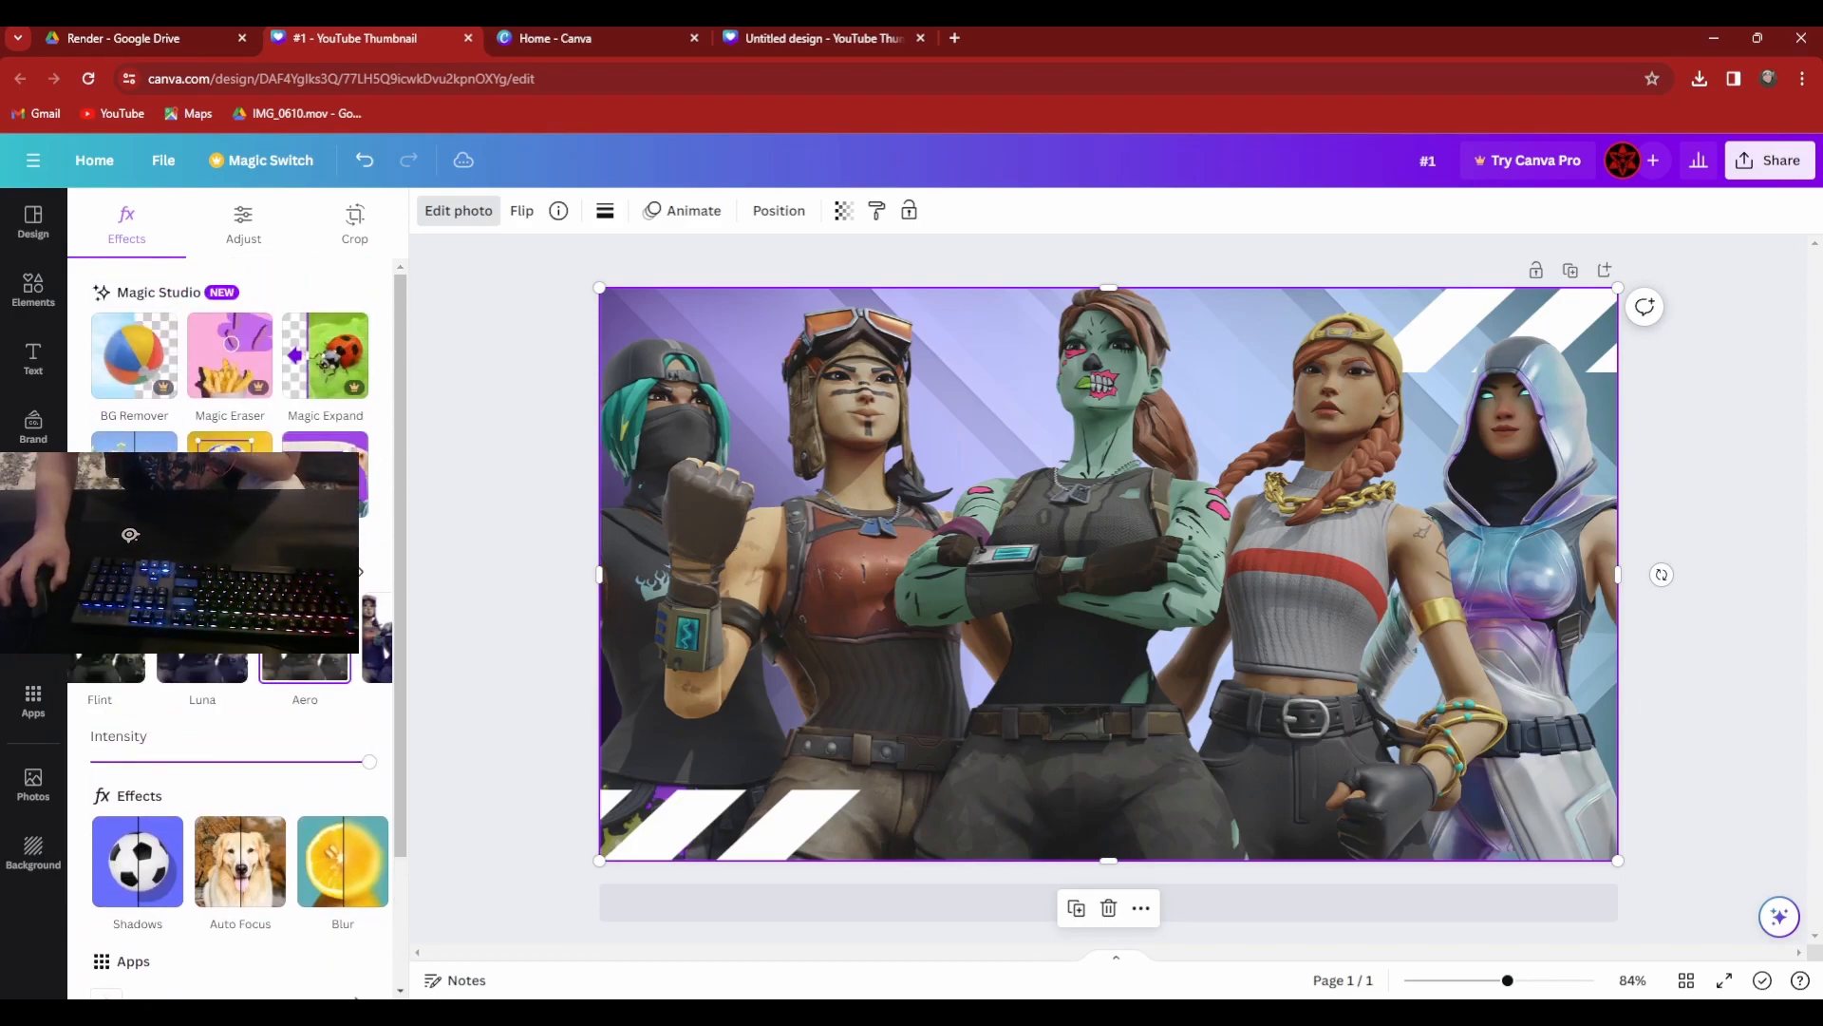
click(360, 571)
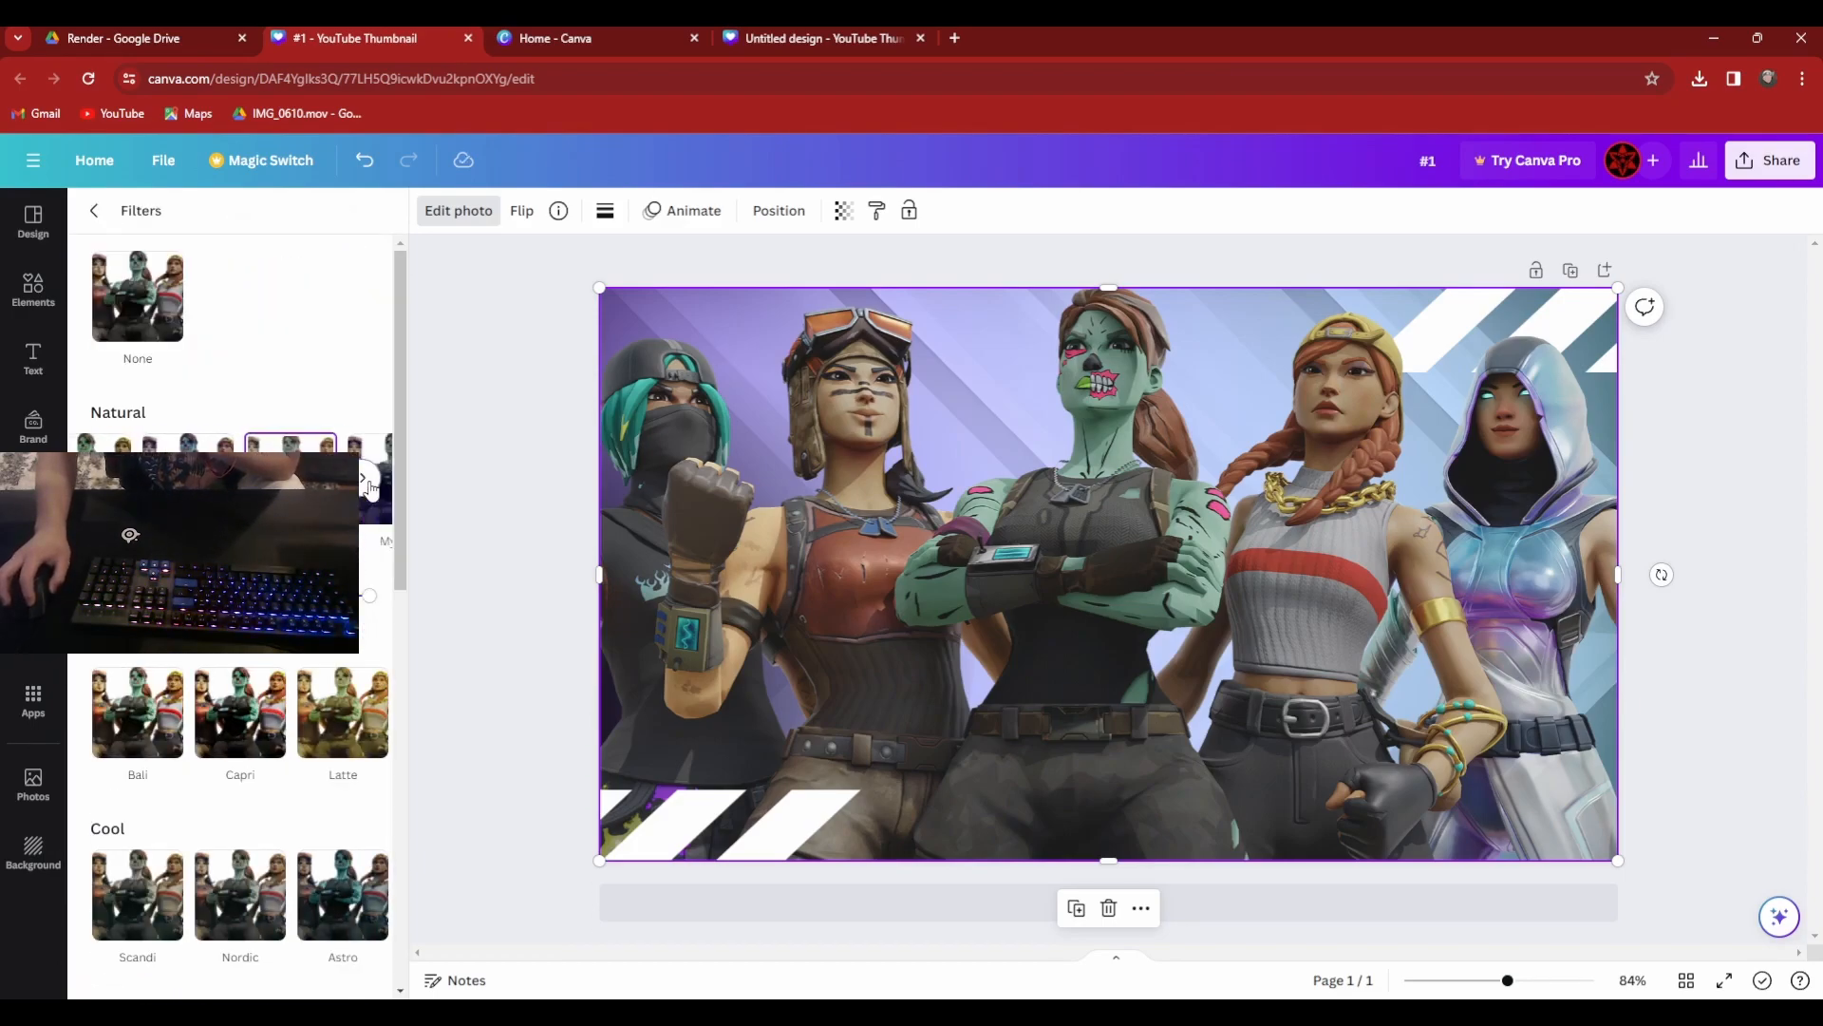
Try a Natural filter and the Vivid filters Chroma, Rustiq and Eldar on the character render.
click(371, 488)
scroll(147, 698, down, 5)
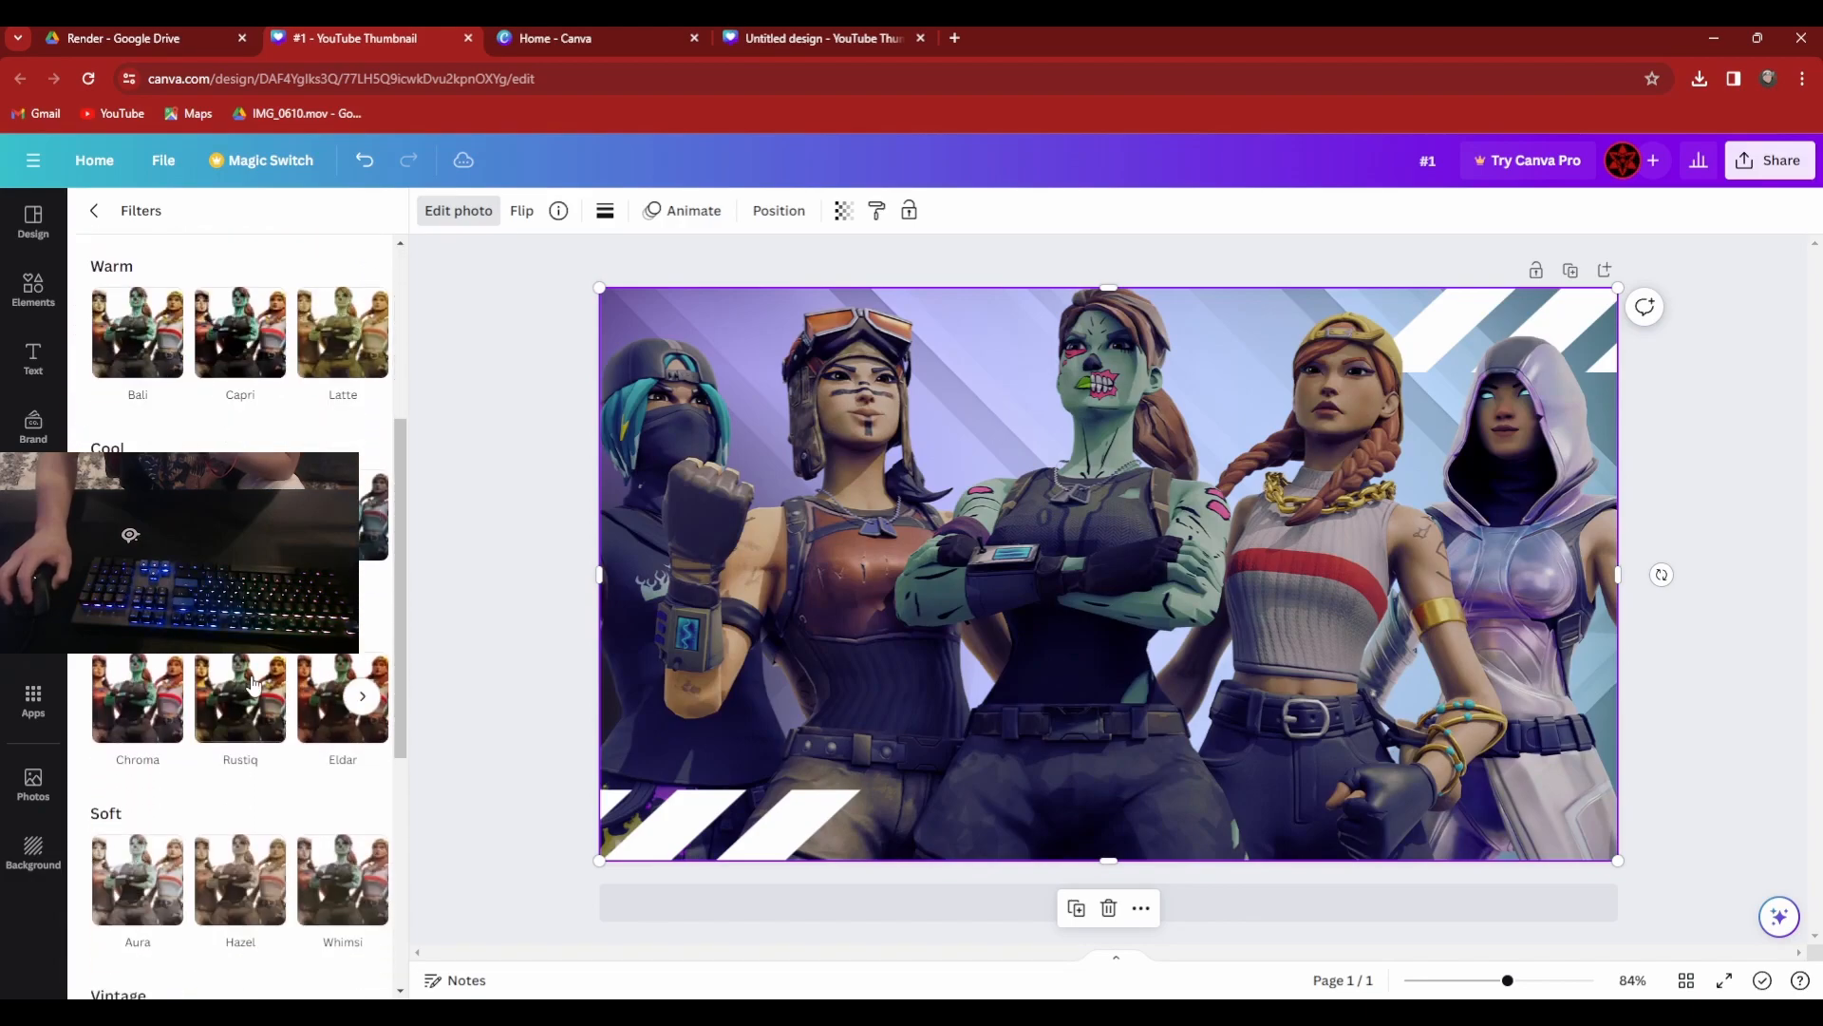
click(148, 684)
click(223, 665)
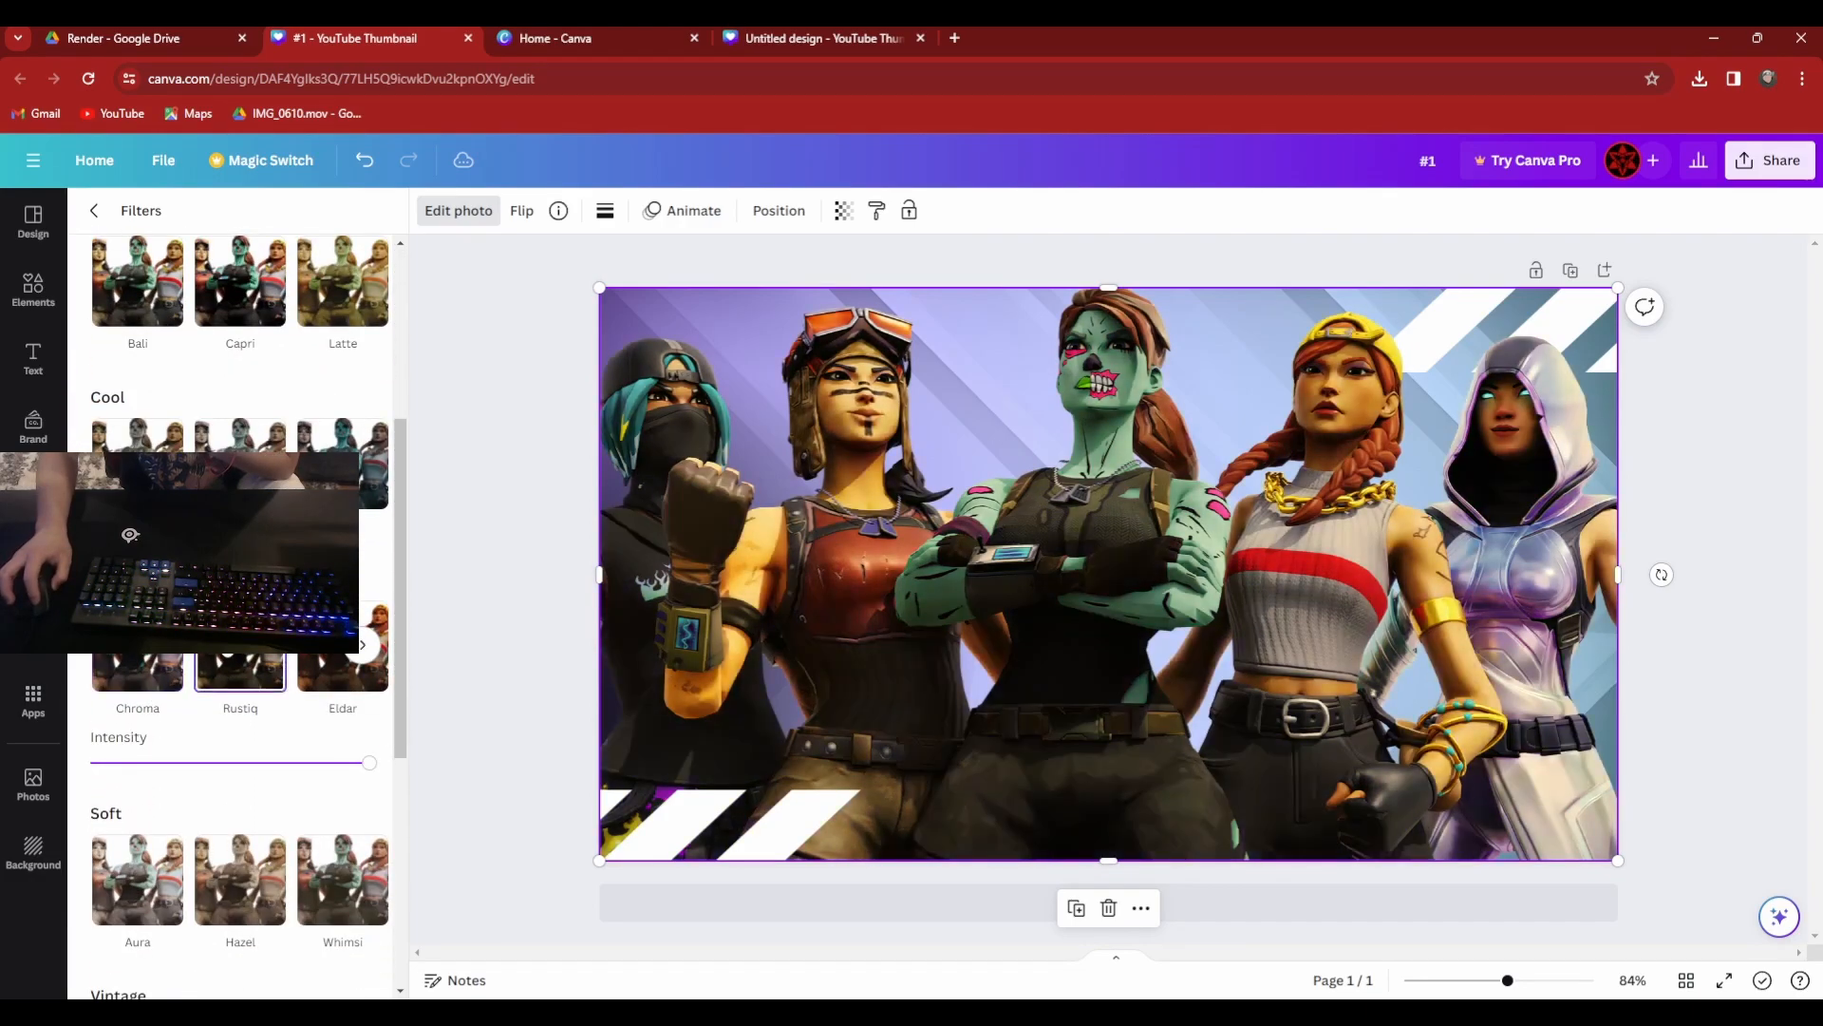
click(143, 658)
click(340, 658)
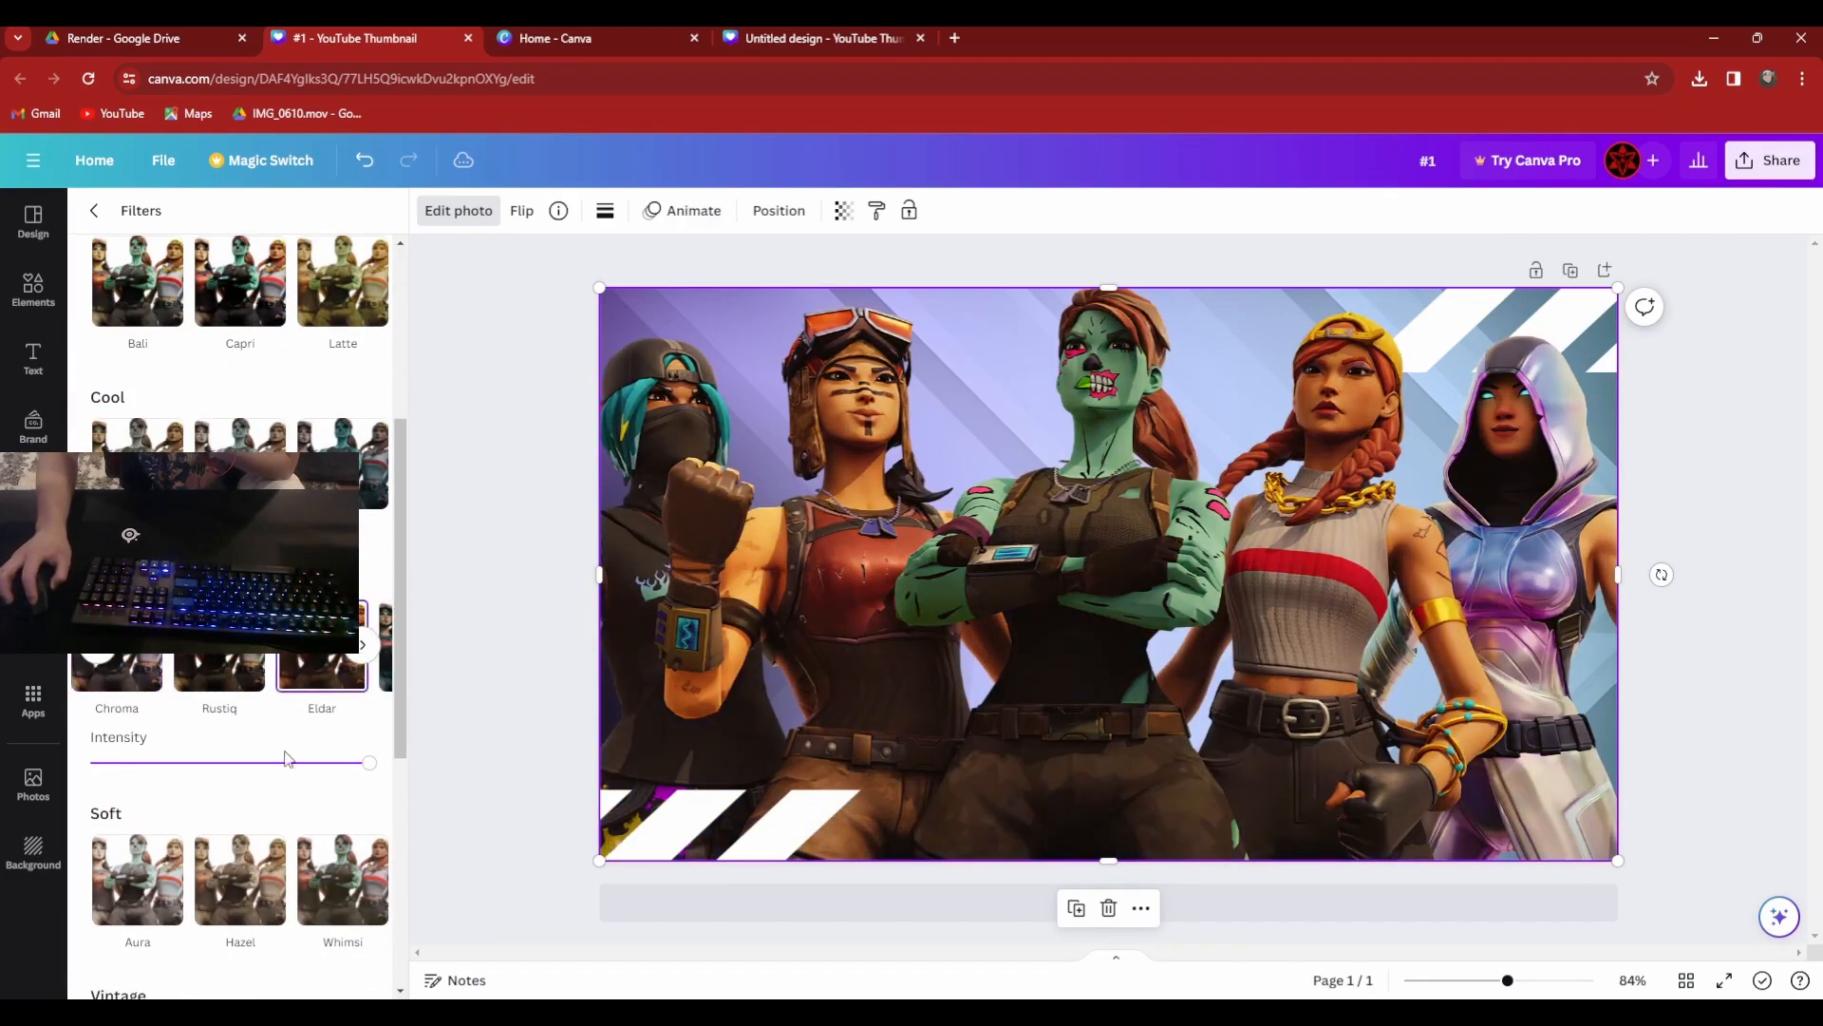
scroll(273, 807, down, 5)
scroll(257, 812, up, 5)
scroll(256, 760, up, 5)
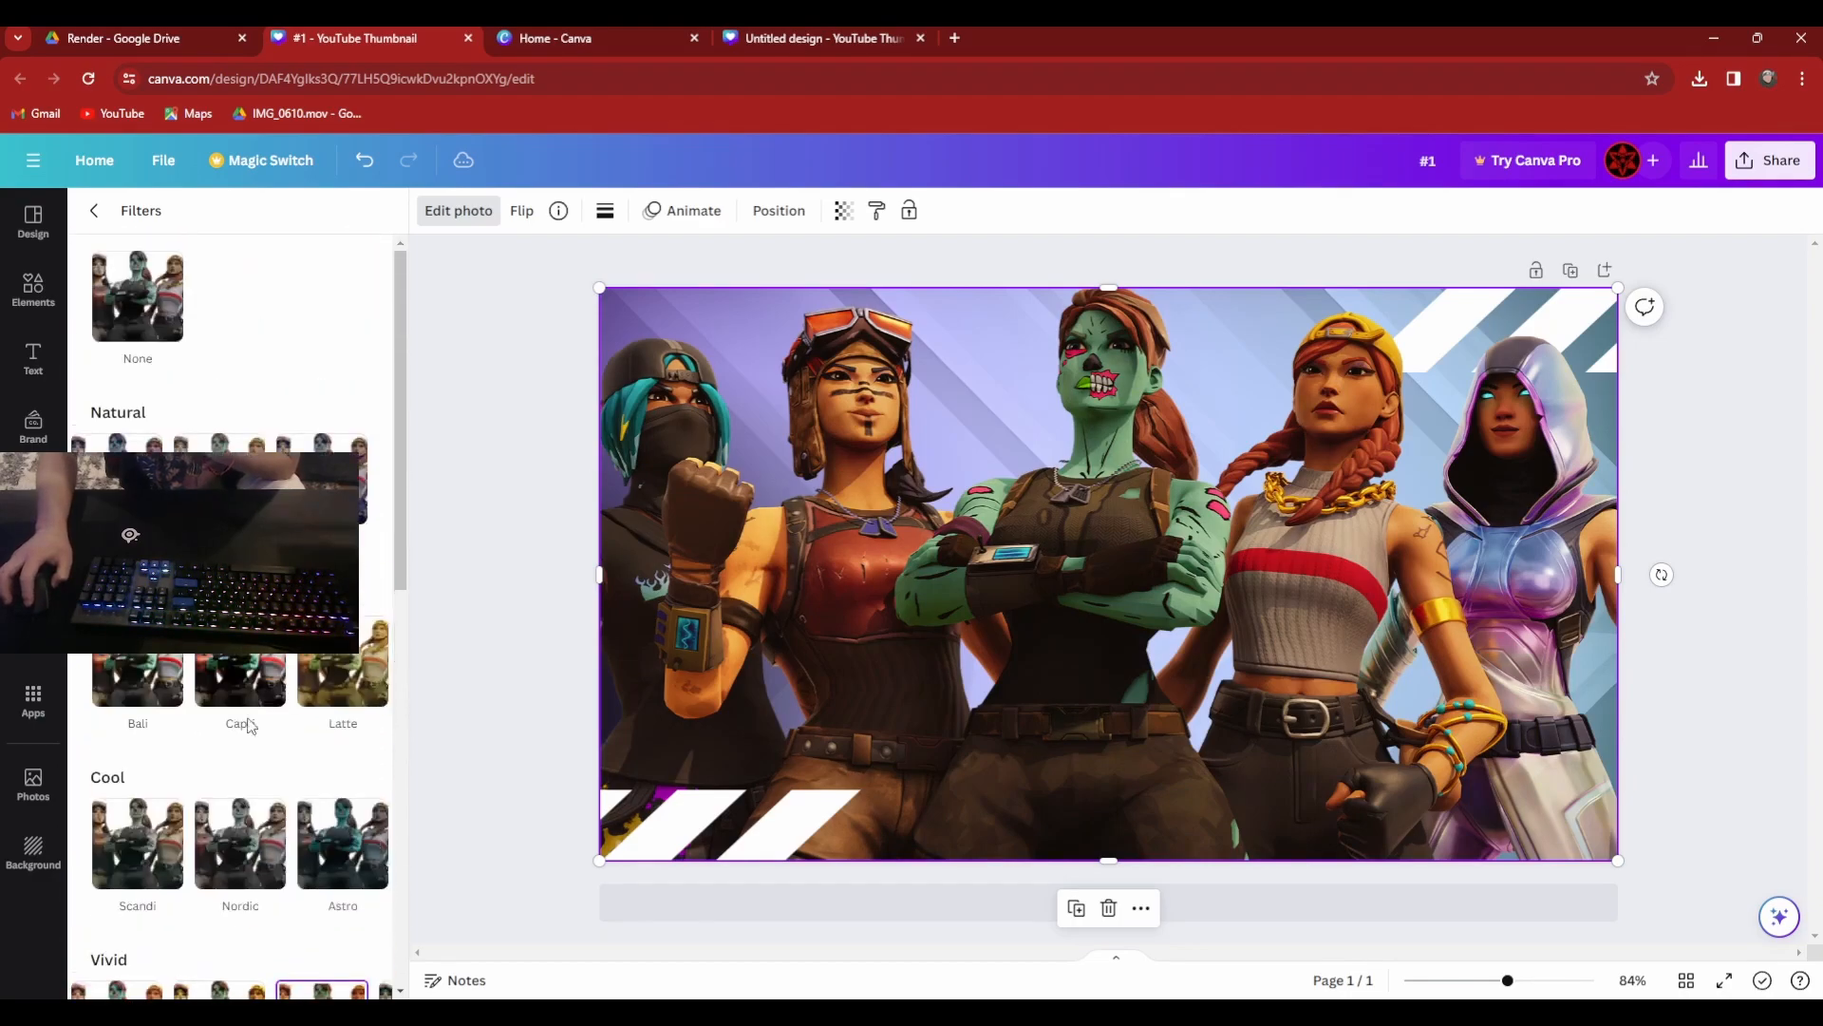
Compare the Bali, Capri and Latte filters with a Natural one, and apply Capri at full intensity to the render.
click(138, 679)
click(237, 670)
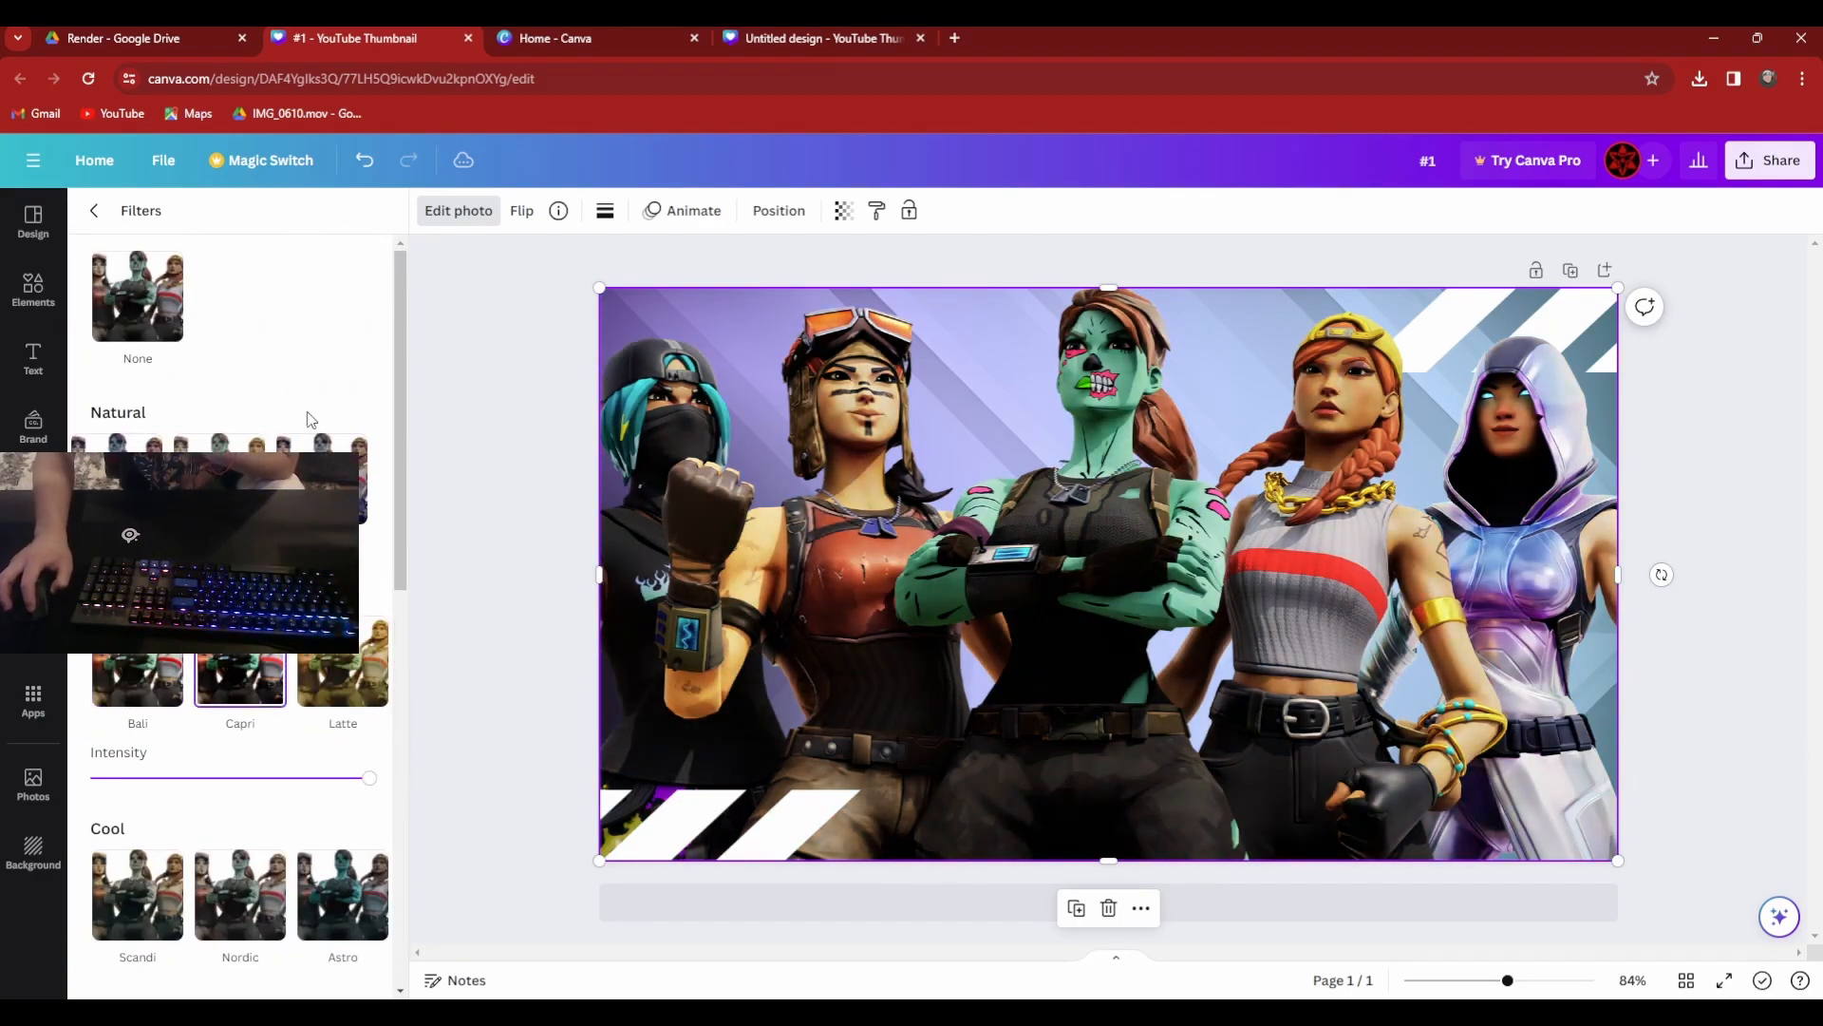
click(332, 672)
click(218, 672)
click(220, 489)
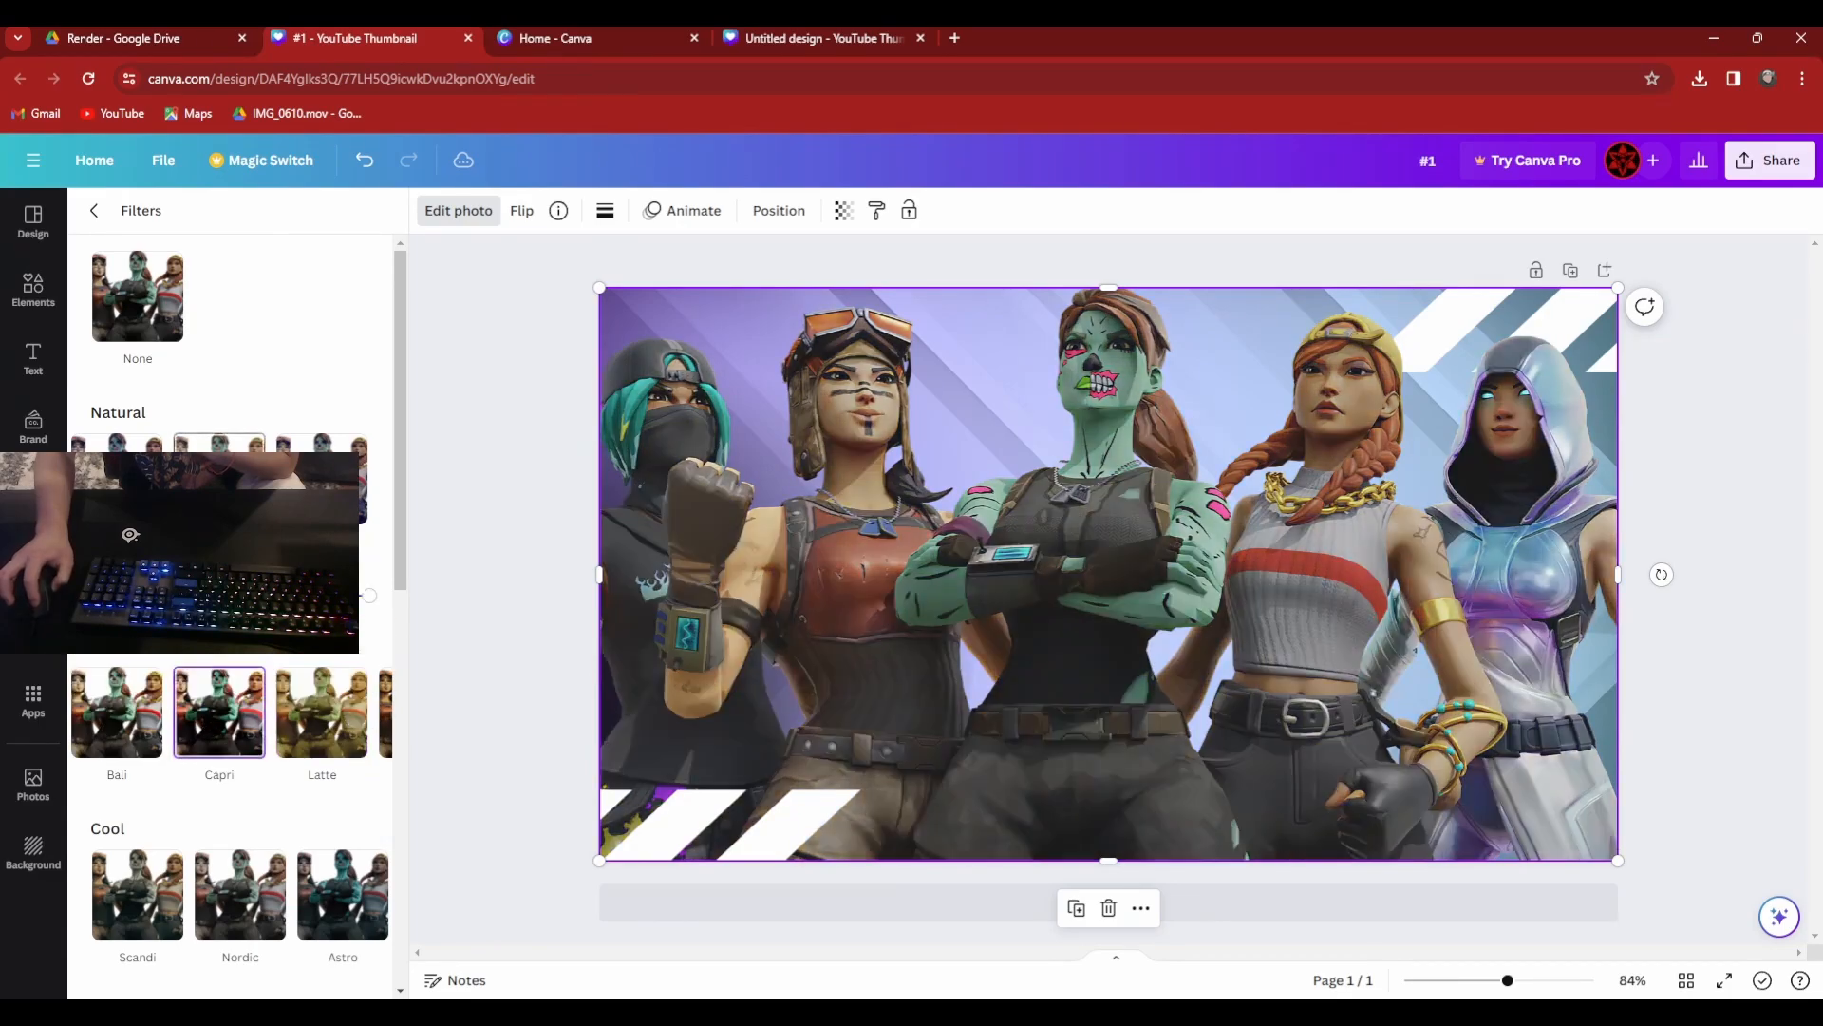
click(240, 771)
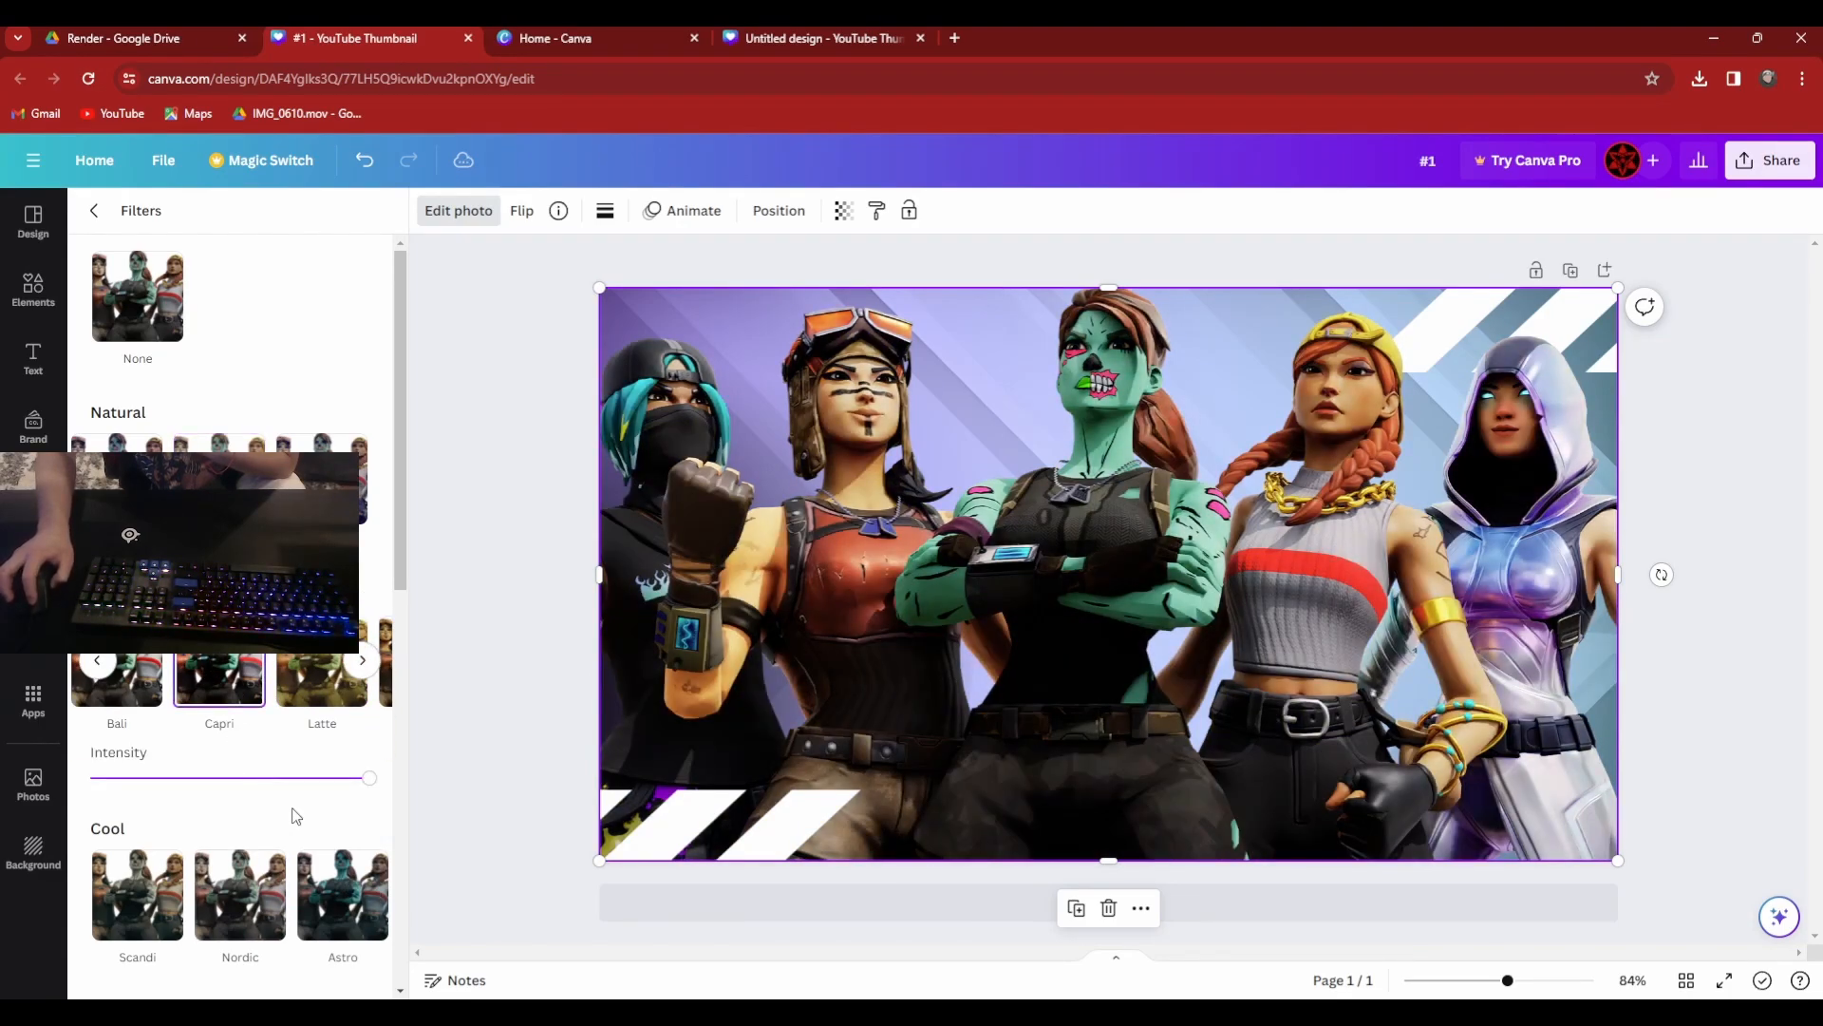
drag(367, 788, 455, 790)
scroll(264, 833, down, 2)
scroll(264, 833, up, 2)
Adjust the render's brightness to 50, contrast to -70, highlights to 39 and shadows to 22, and increase its vibrance.
click(95, 211)
click(245, 226)
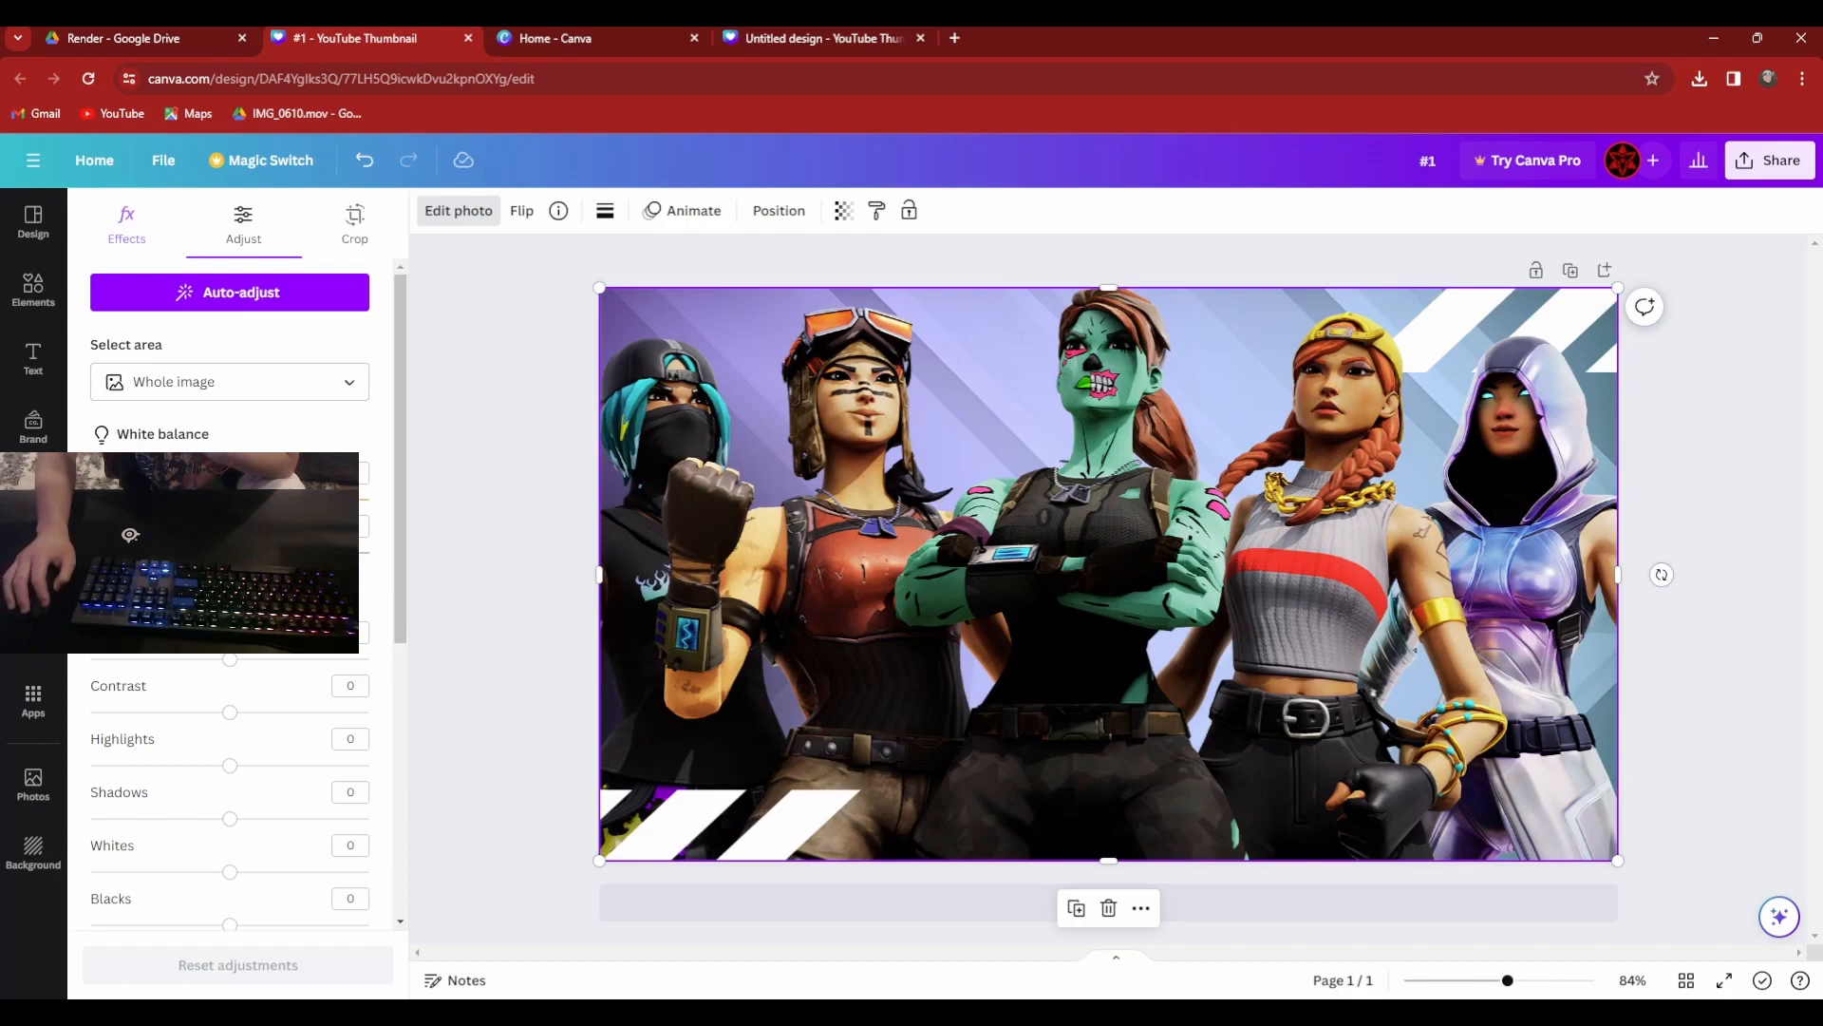
scroll(230, 570, down, 3)
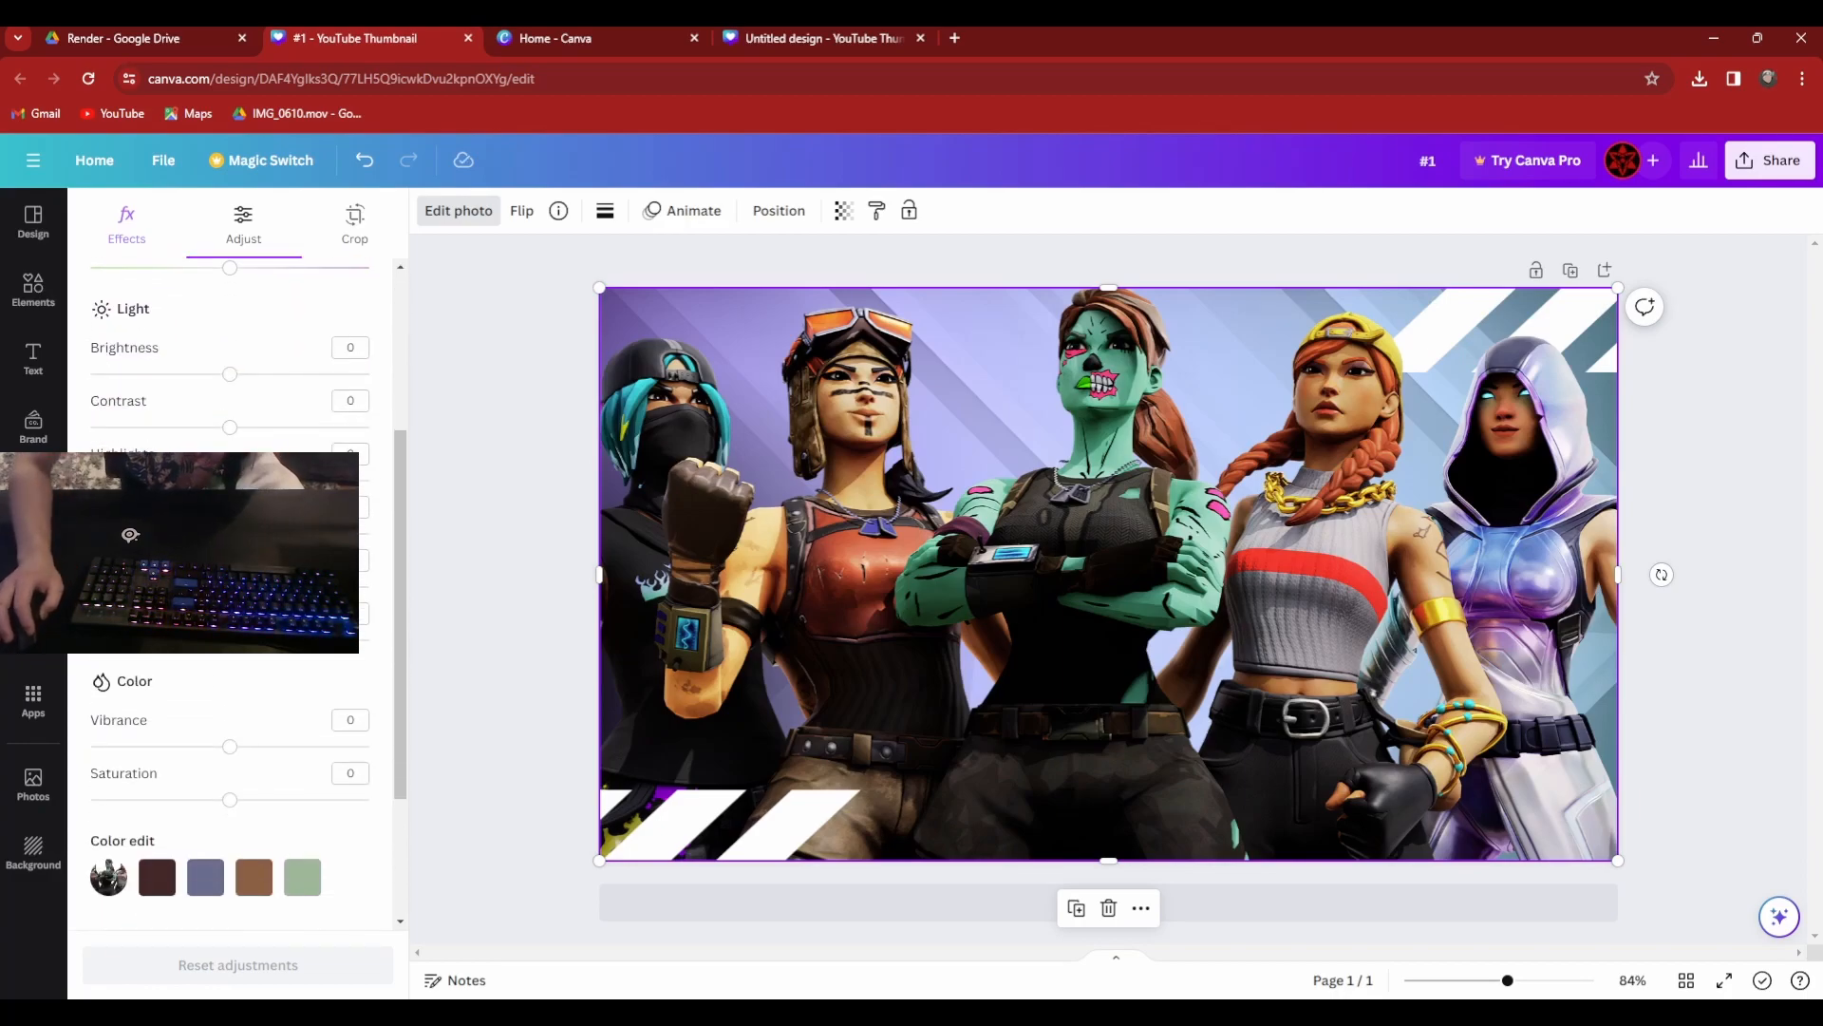
drag(229, 373, 135, 428)
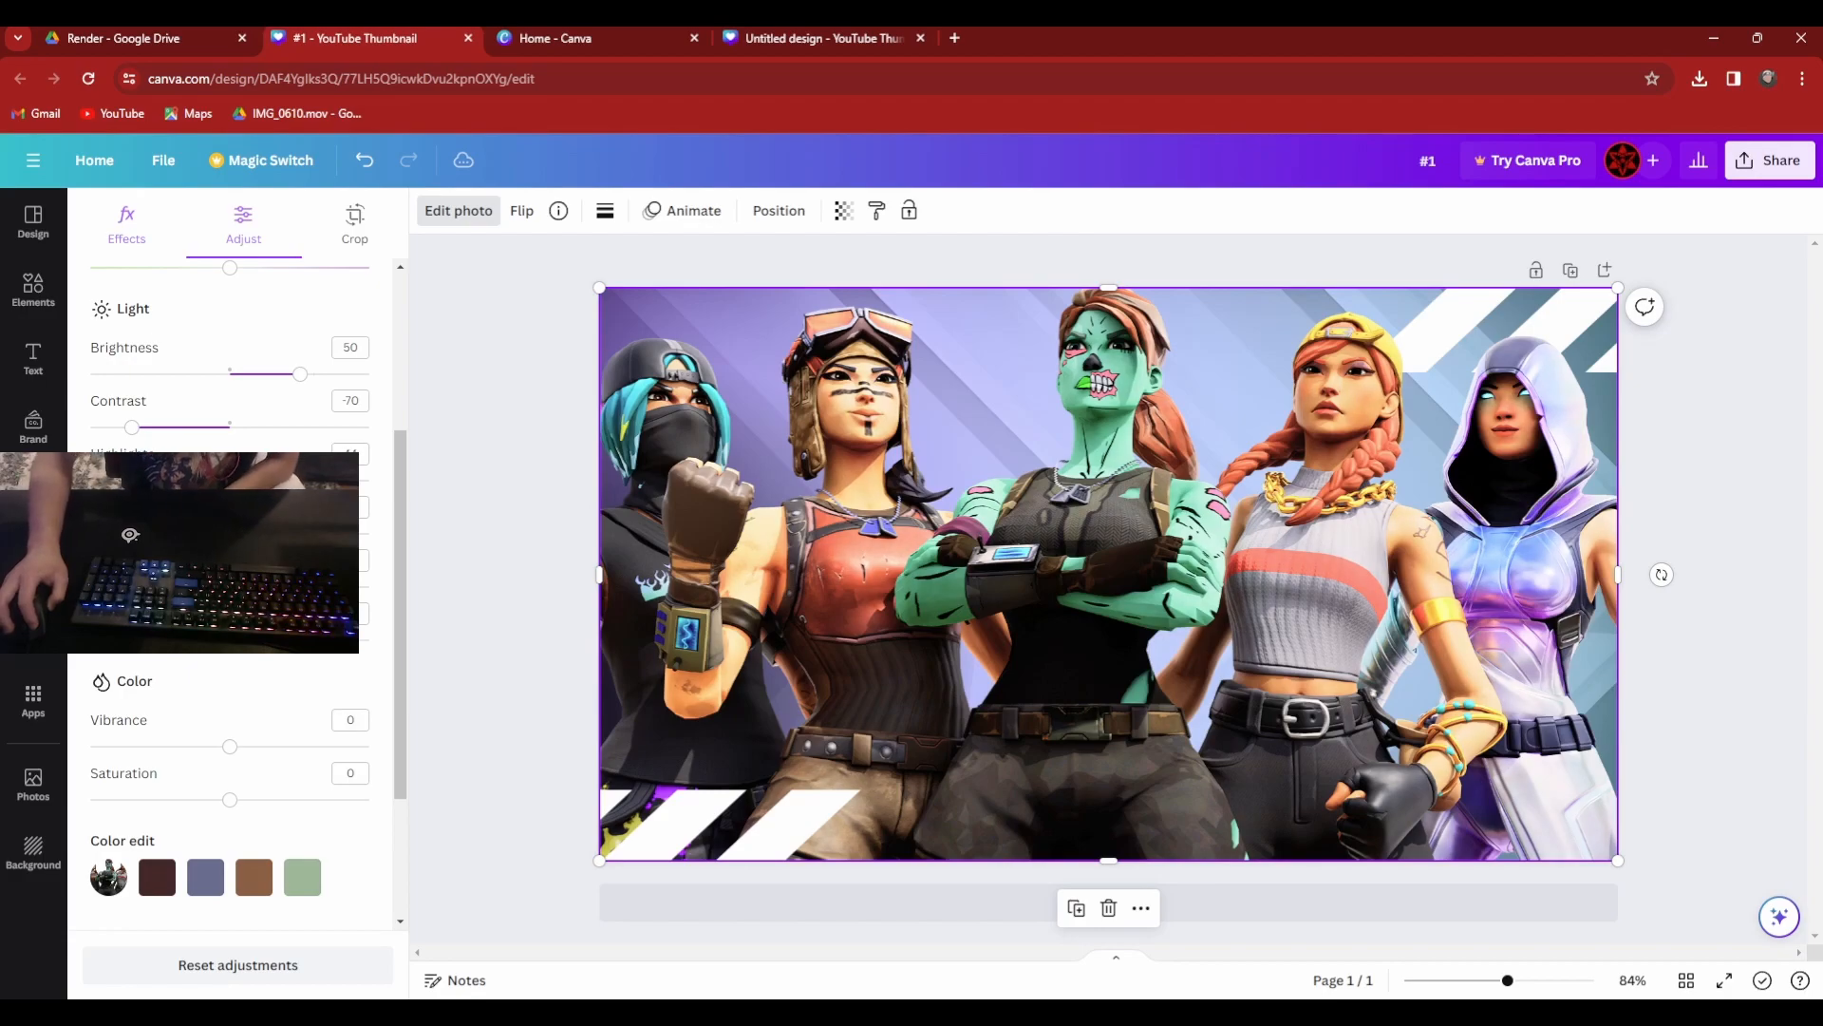
drag(316, 480, 270, 480)
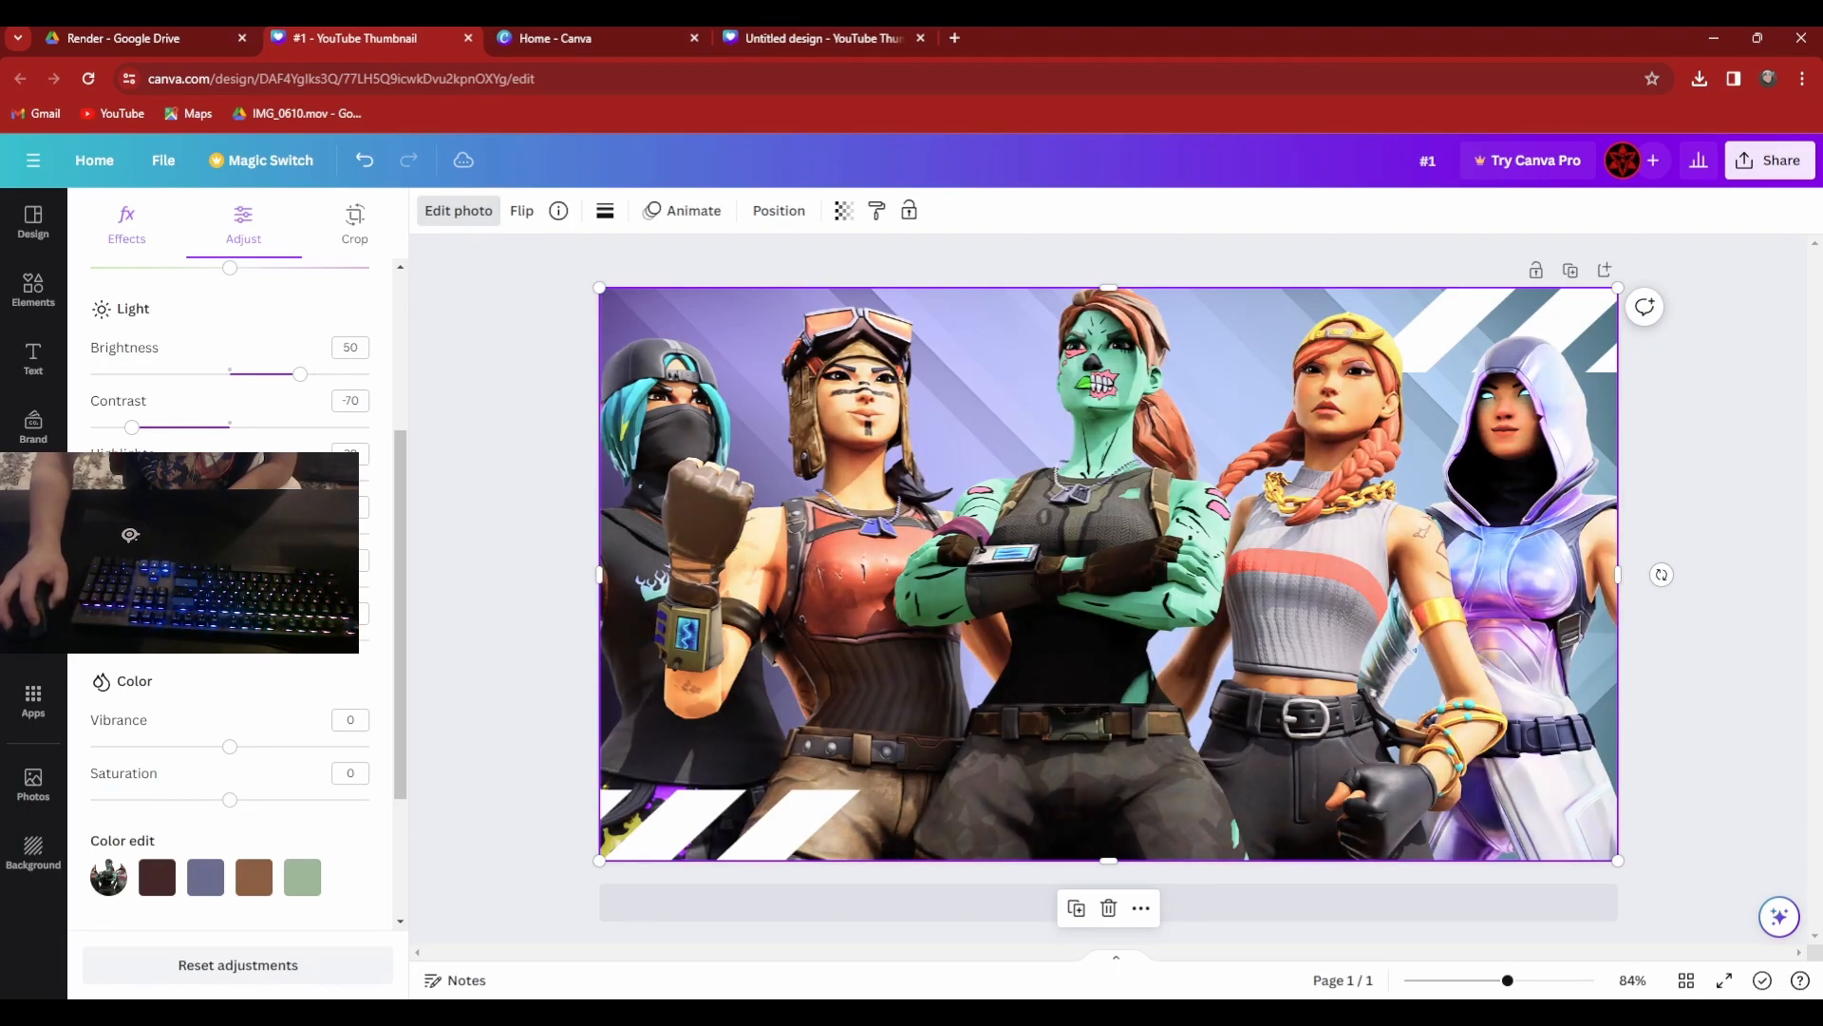
scroll(232, 751, down, 2)
drag(229, 653, 295, 660)
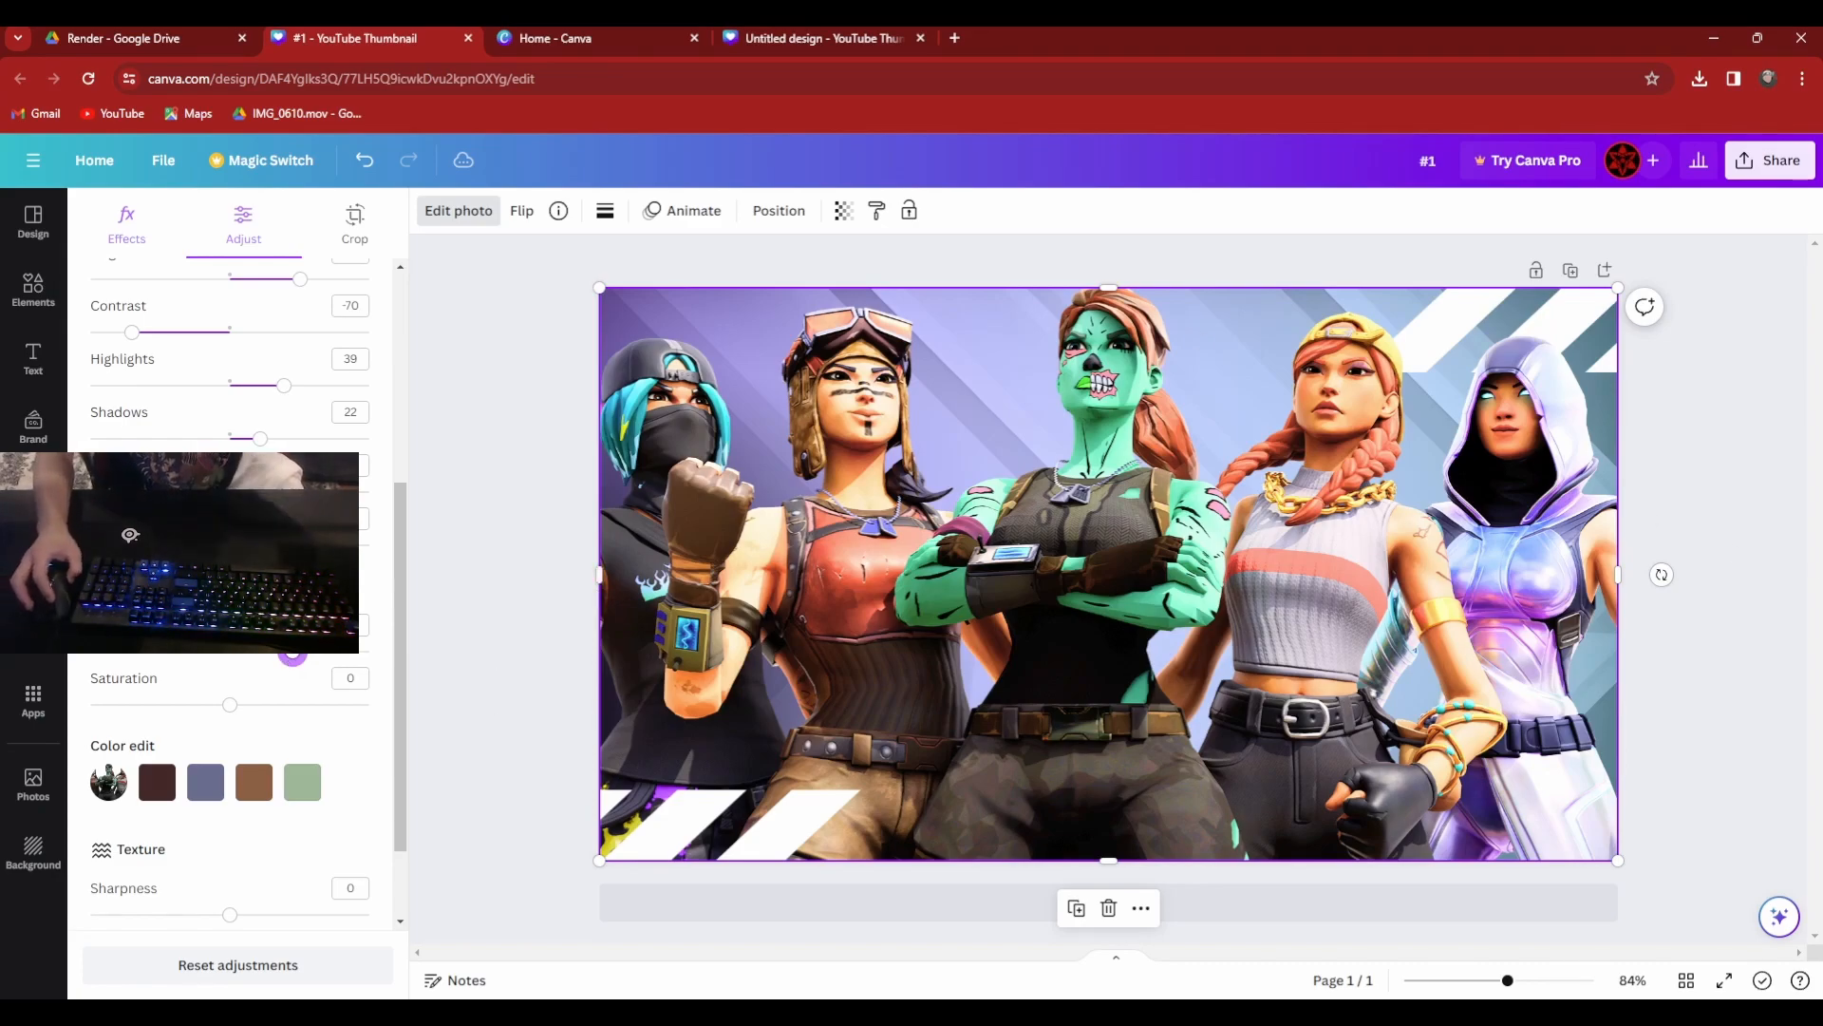
Browse the ready-made font combinations and add the pink neon GLOW text to the thumbnail.
click(34, 359)
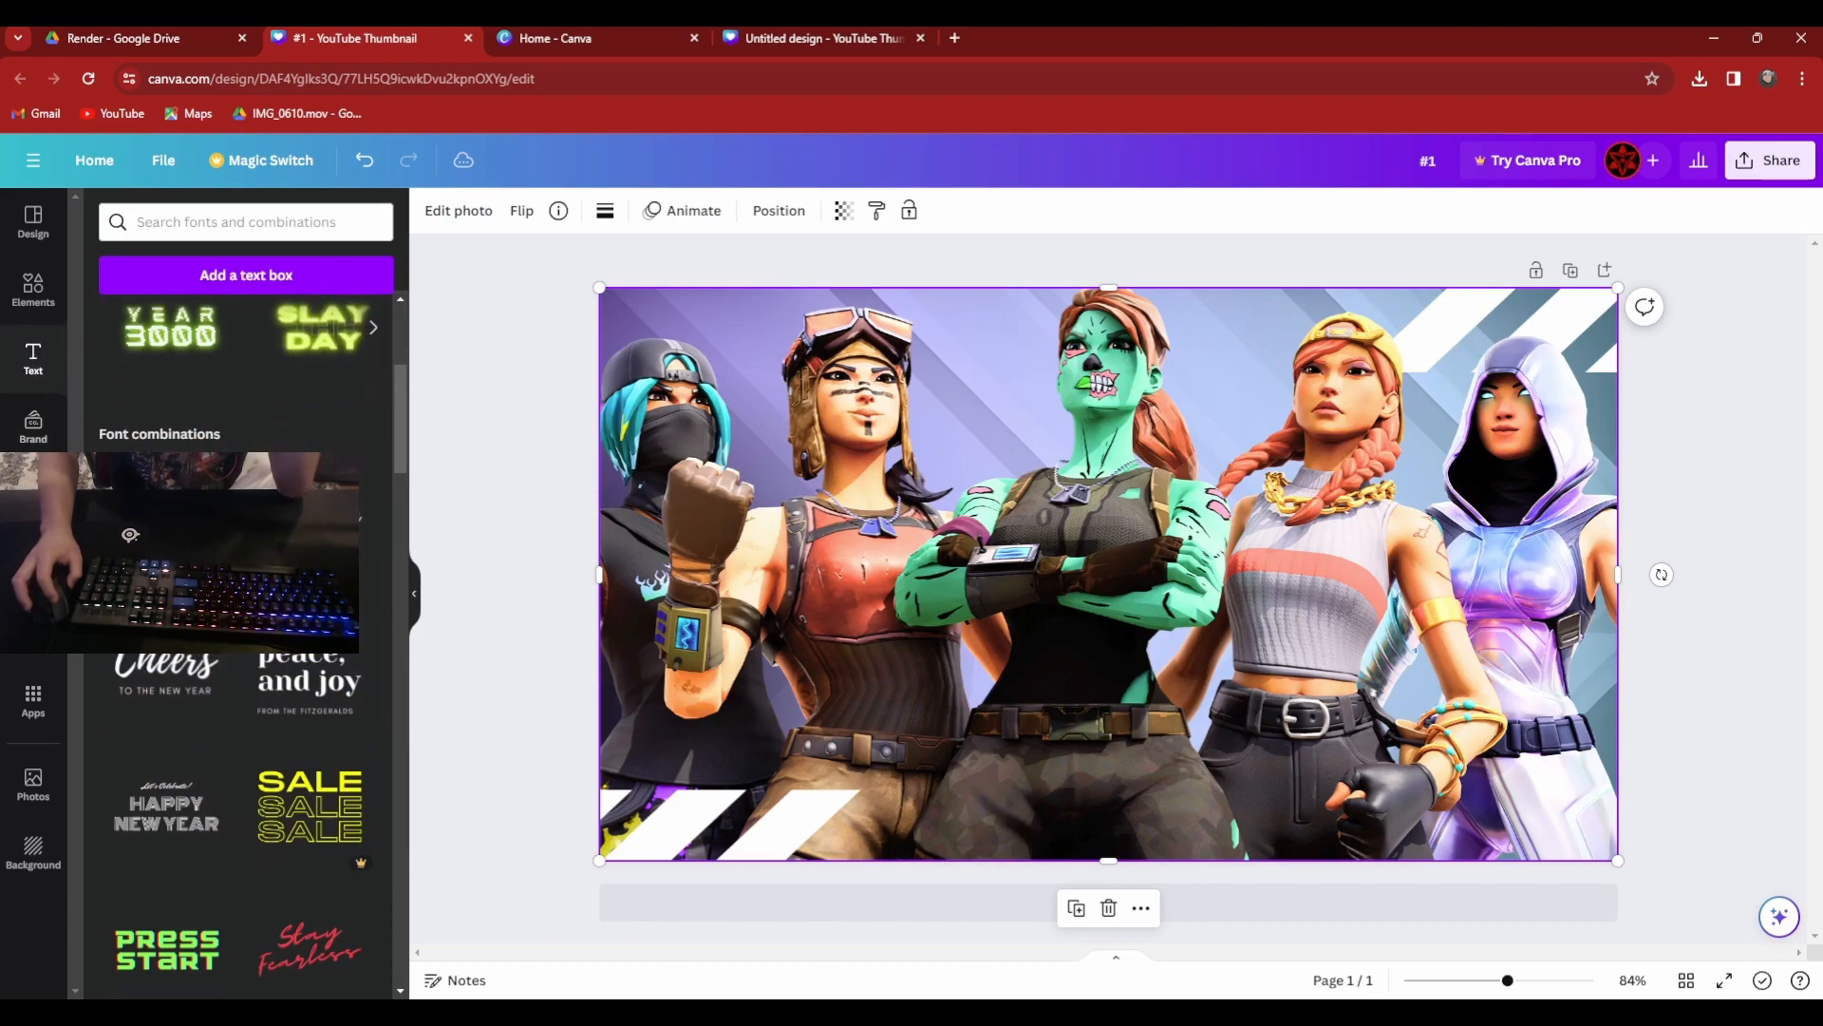
scroll(263, 796, up, 3)
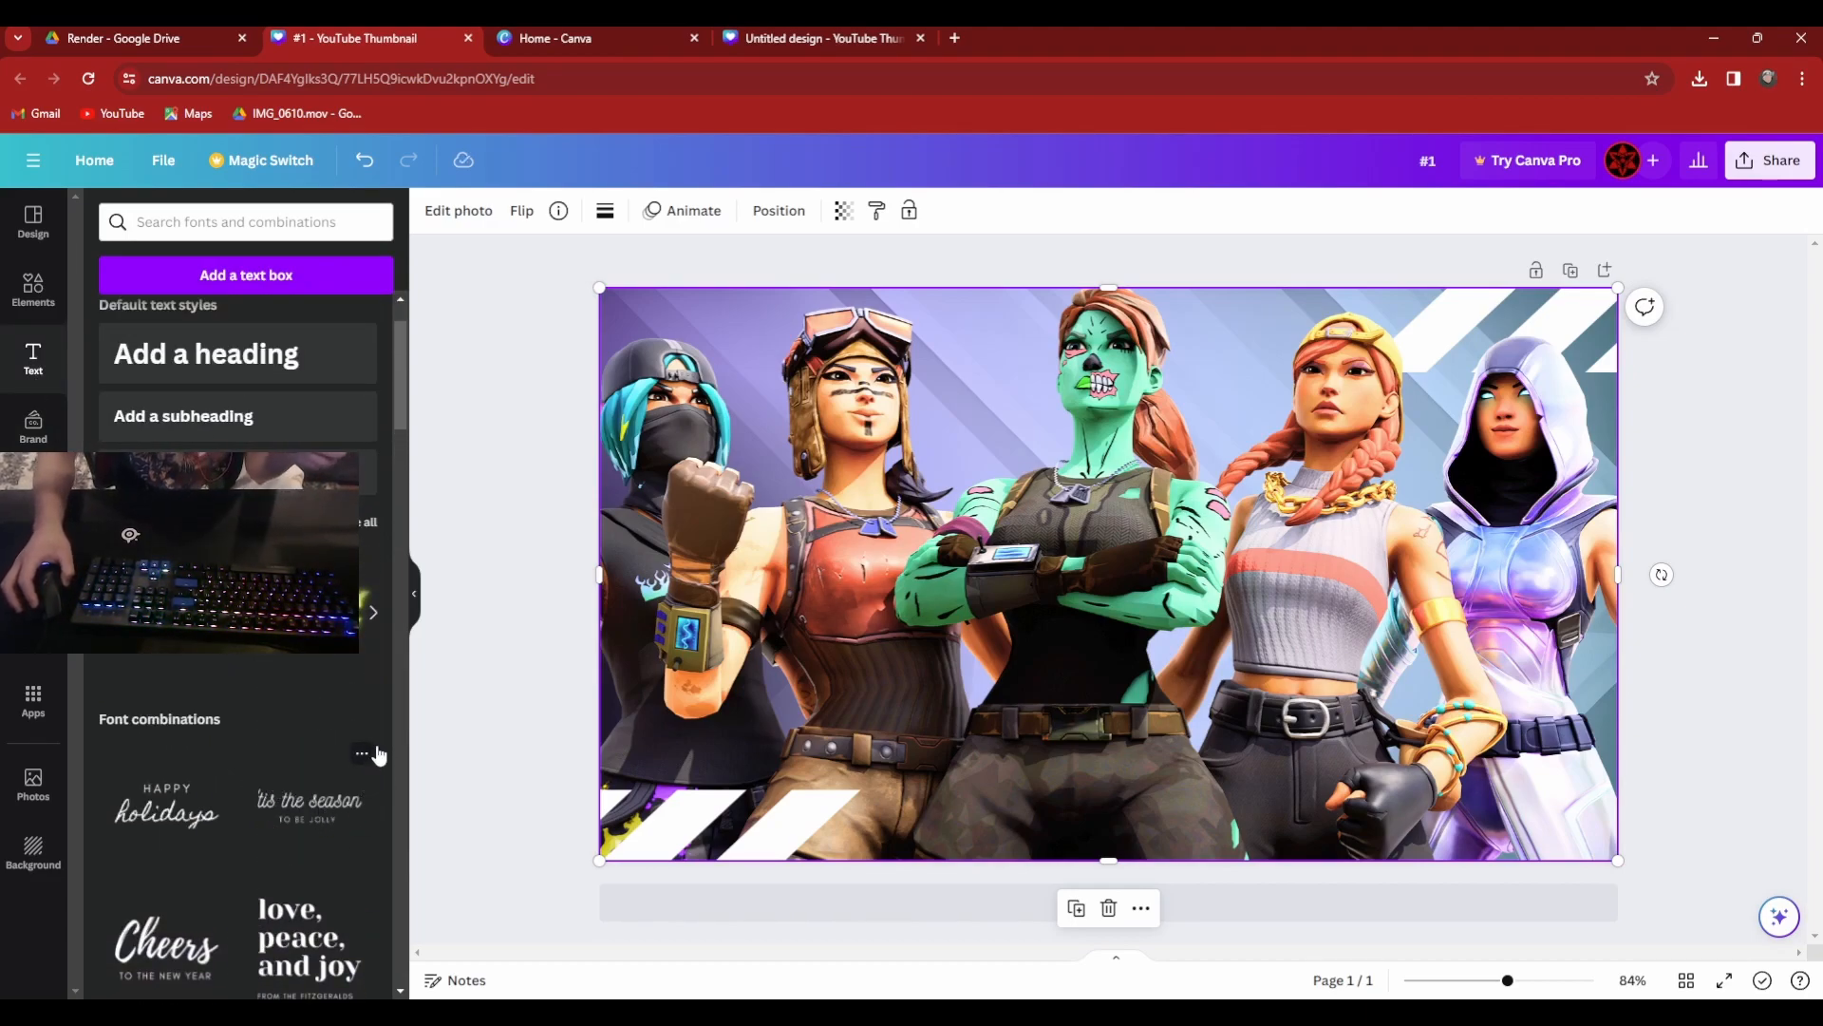
scroll(313, 673, down, 15)
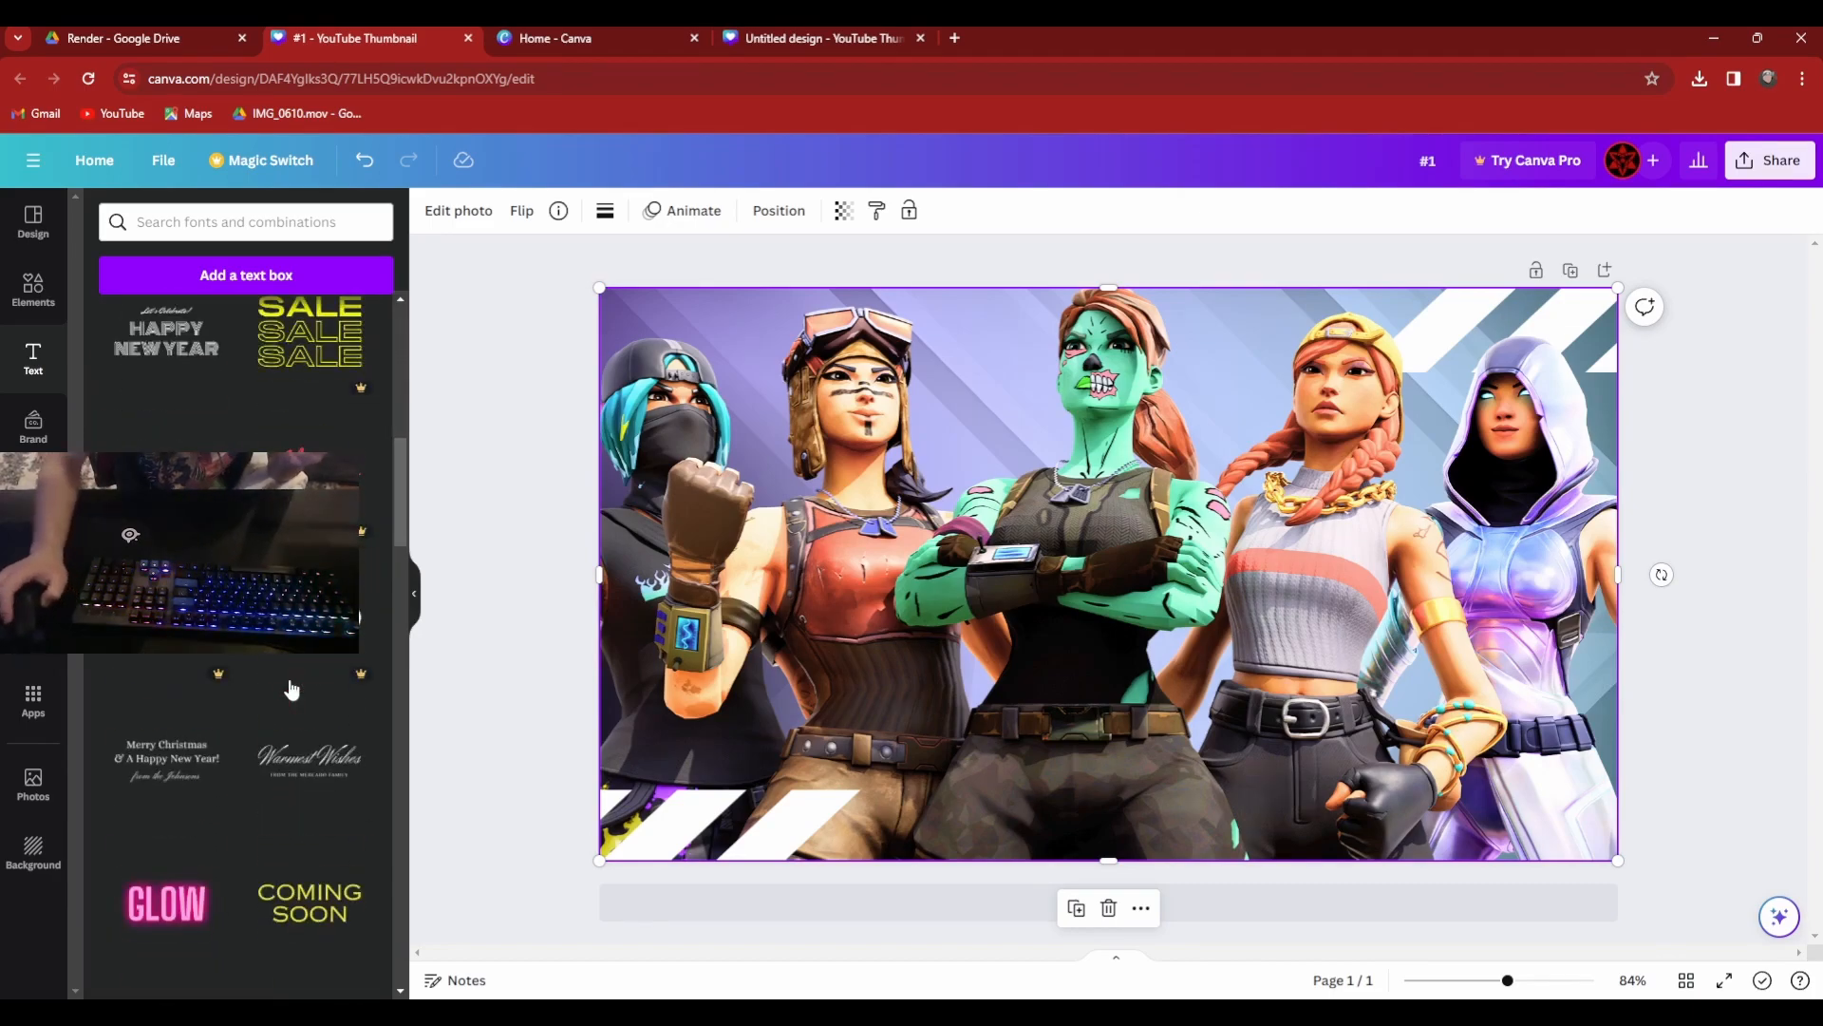
scroll(292, 688, down, 10)
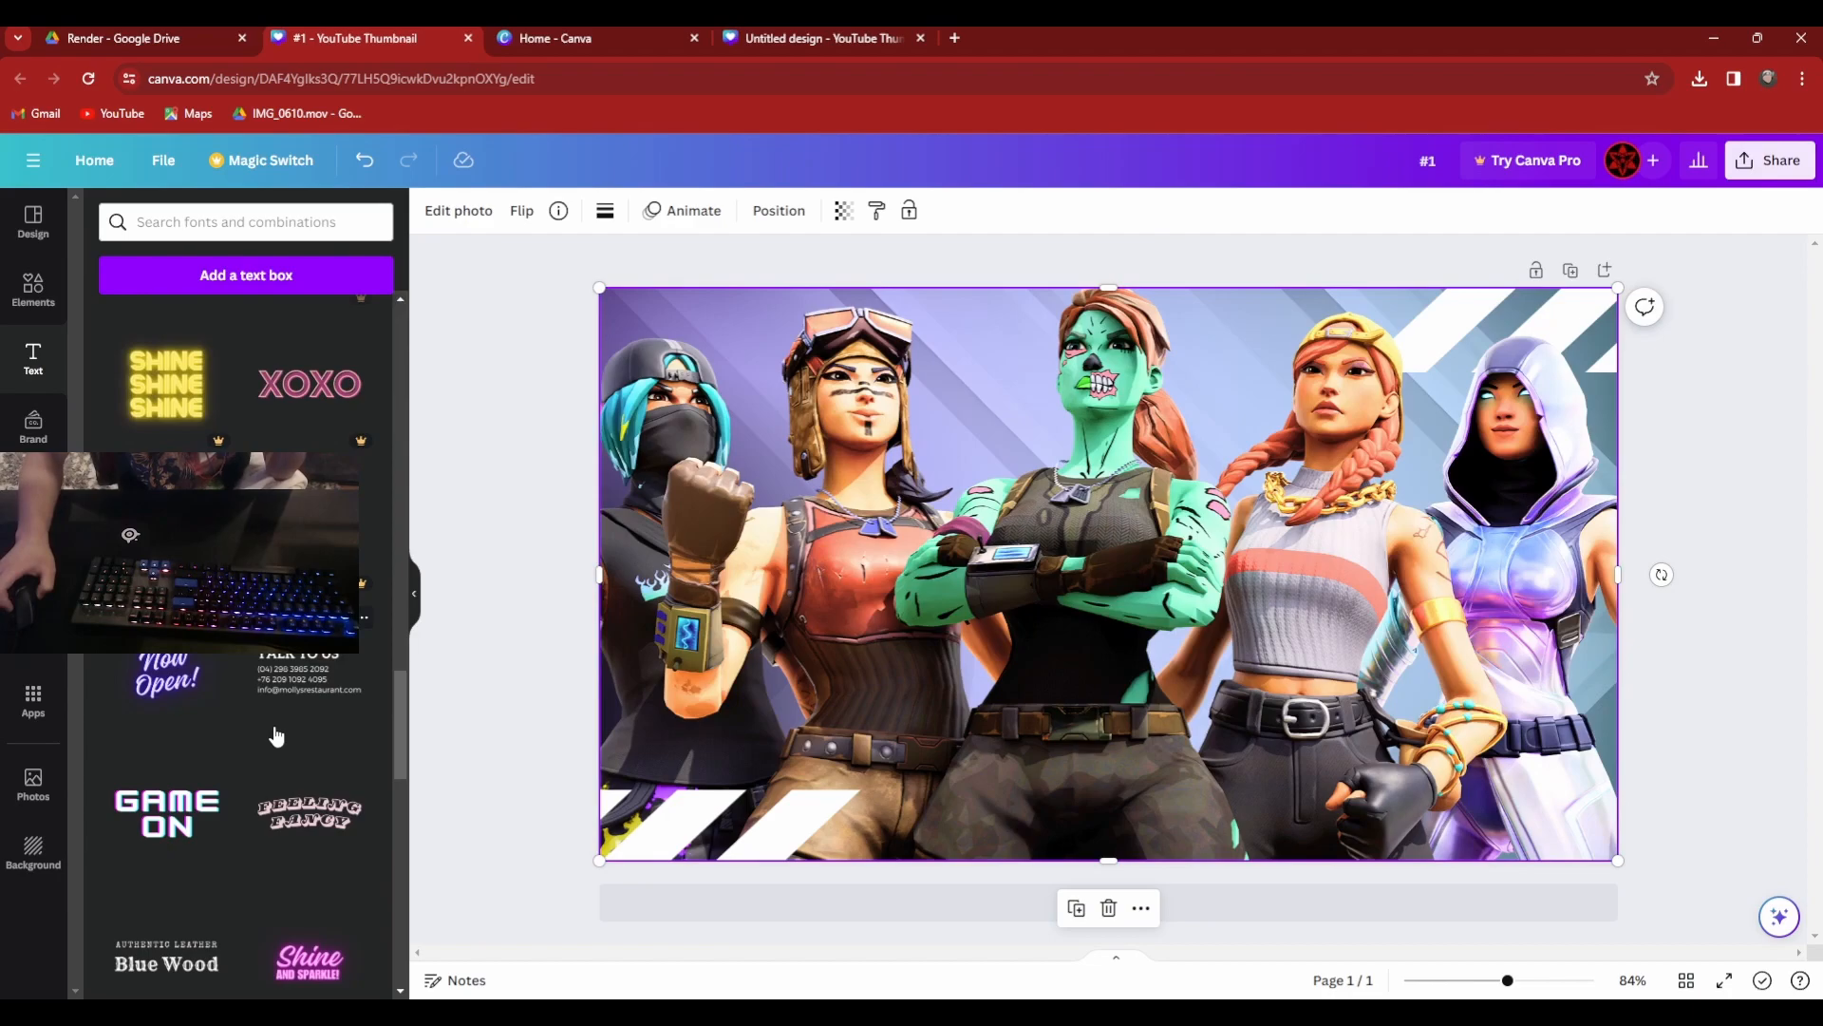
scroll(275, 736, up, 5)
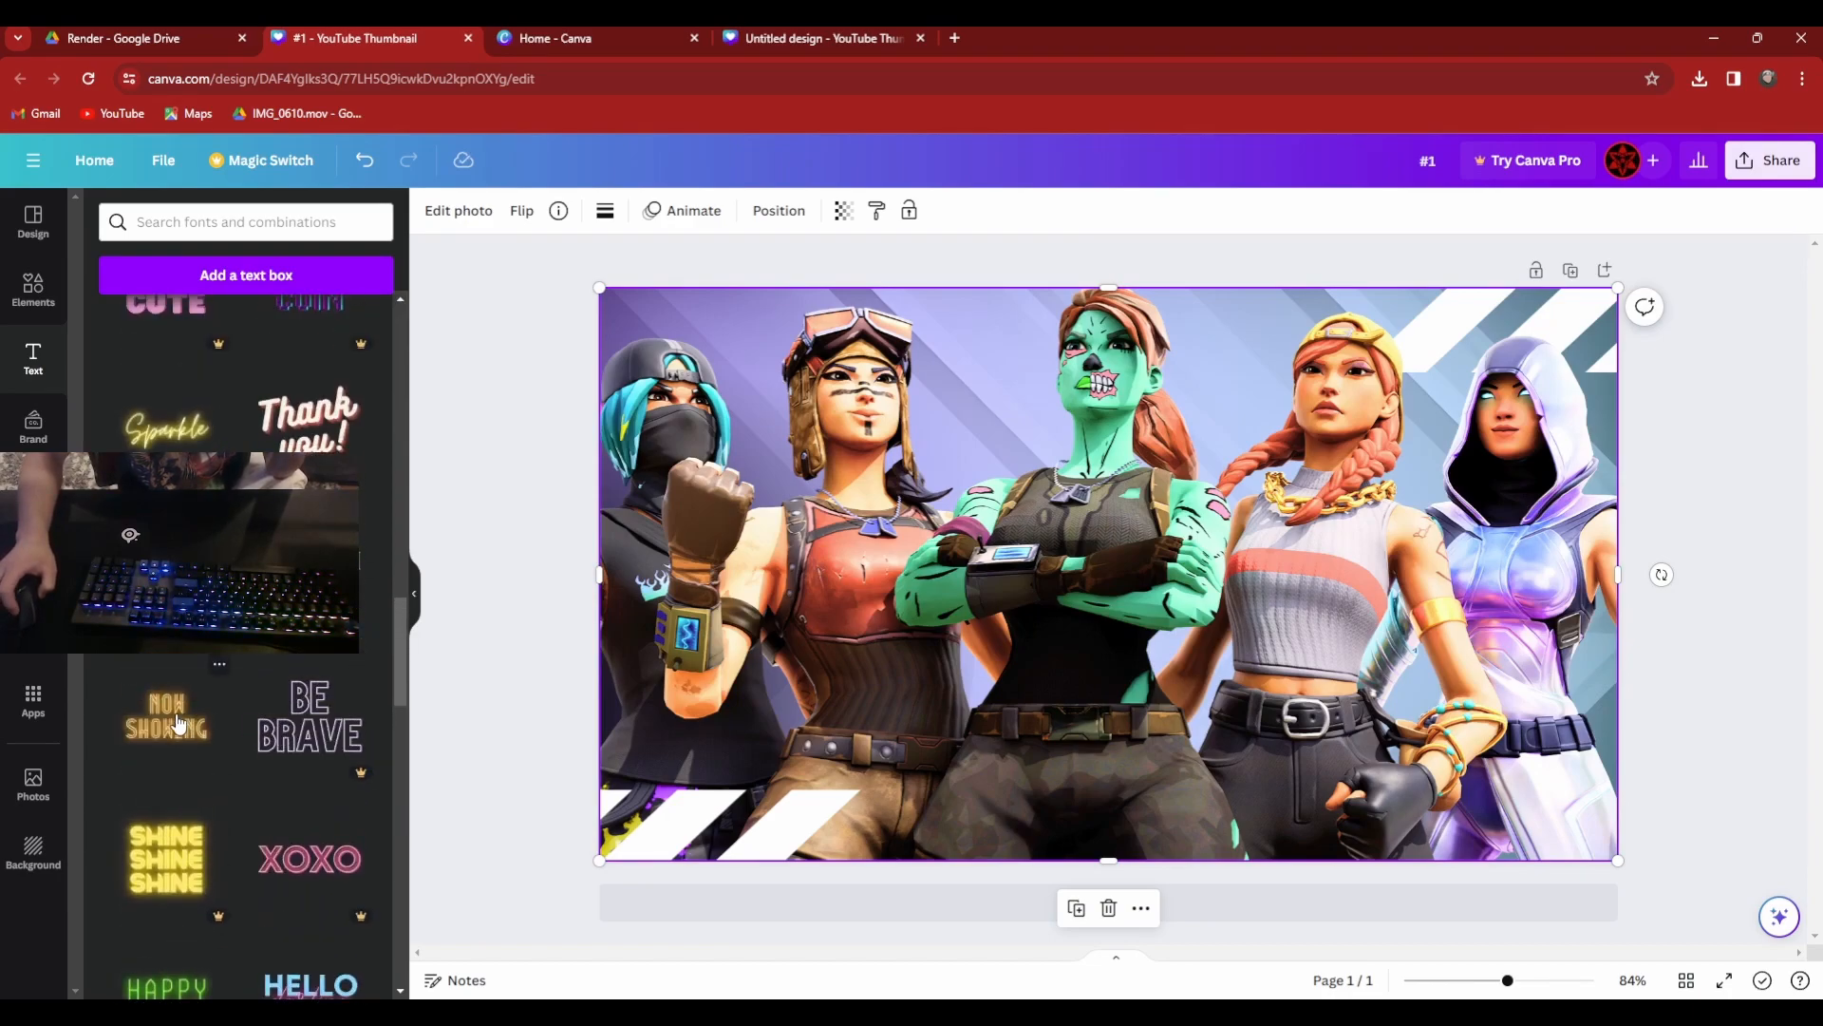
scroll(180, 731, up, 10)
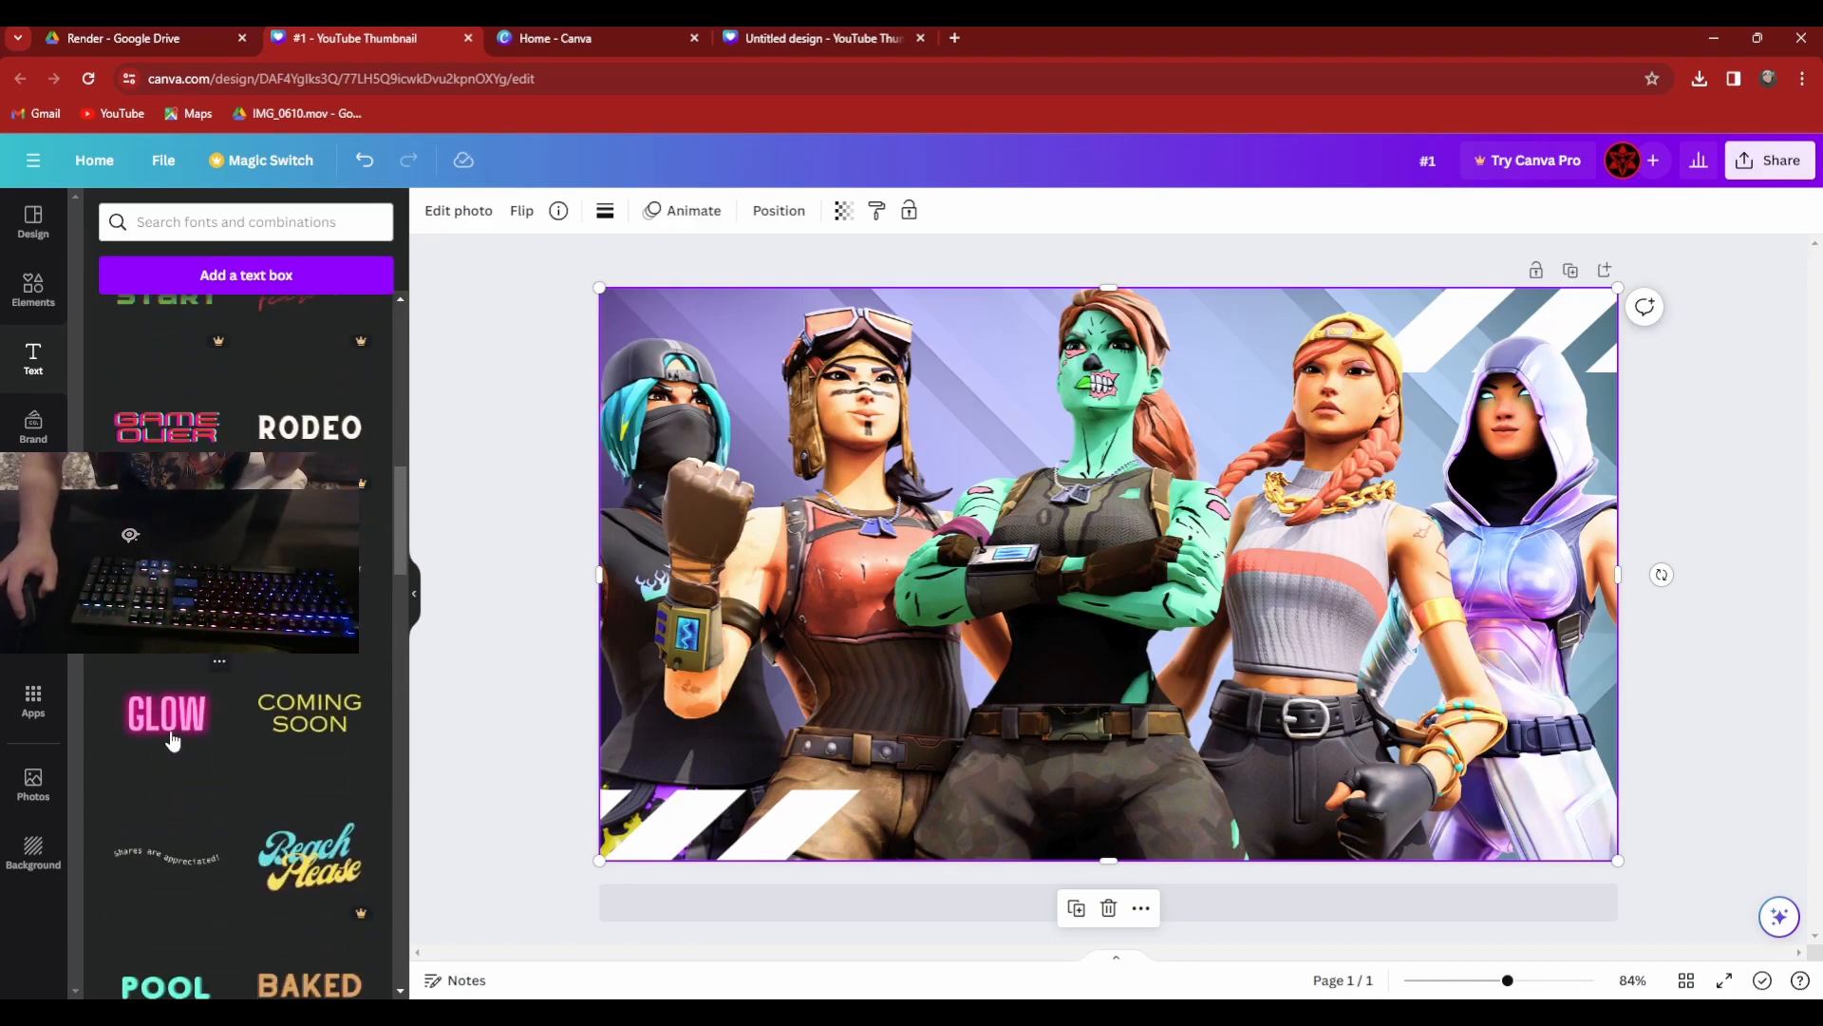
Replace the GLOW wording with "#1" and change its font to Horizon.
double_click(1472, 573)
key(BackSpace)
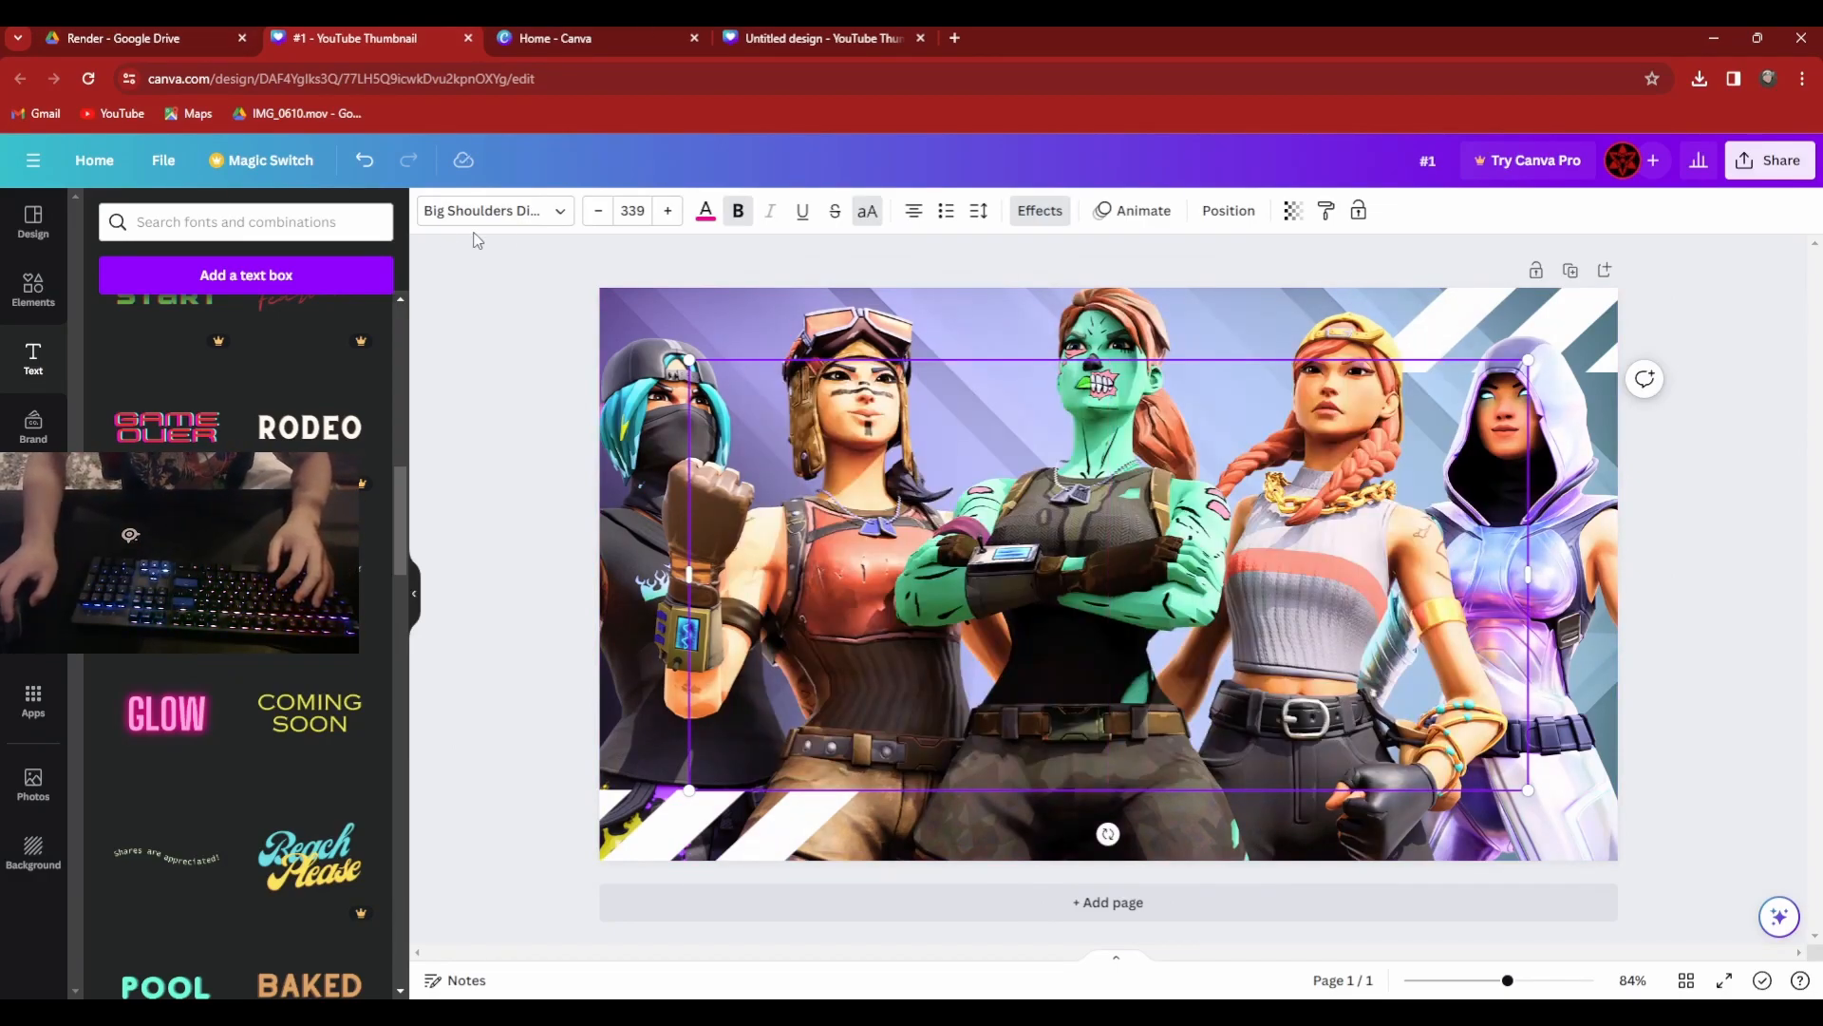
click(503, 211)
scroll(200, 678, down, 3)
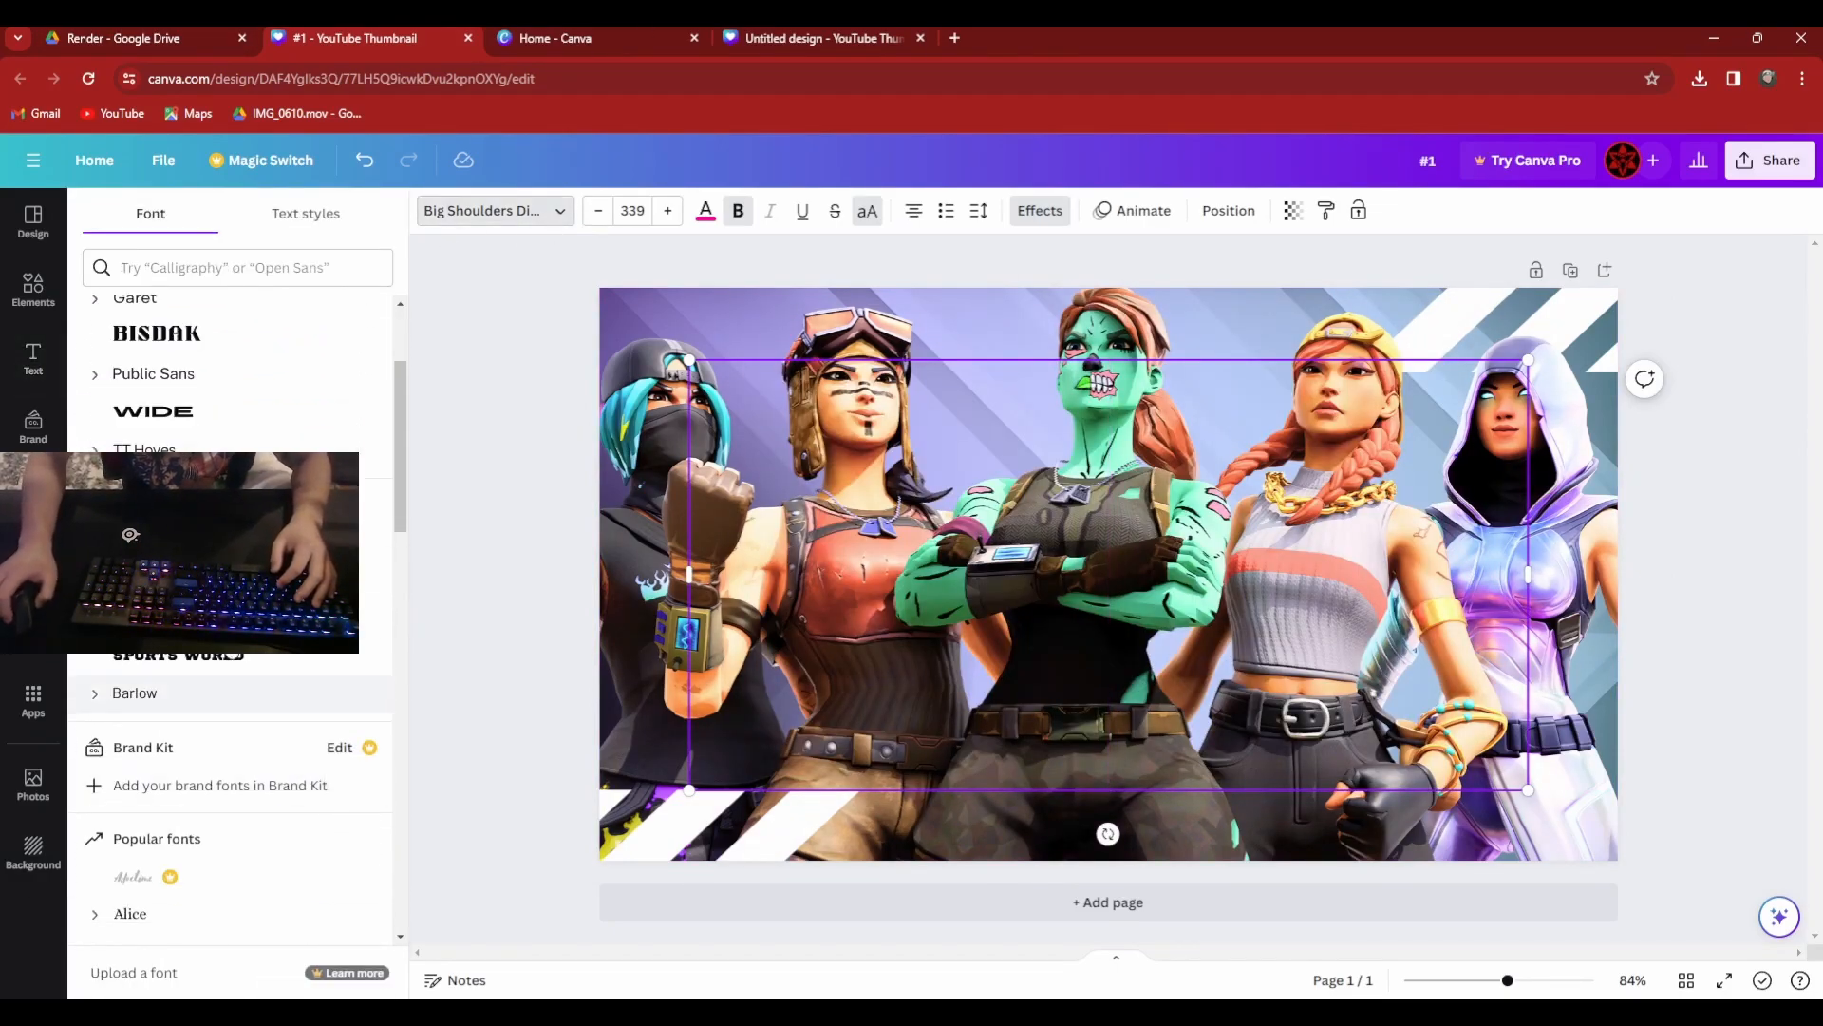
click(361, 557)
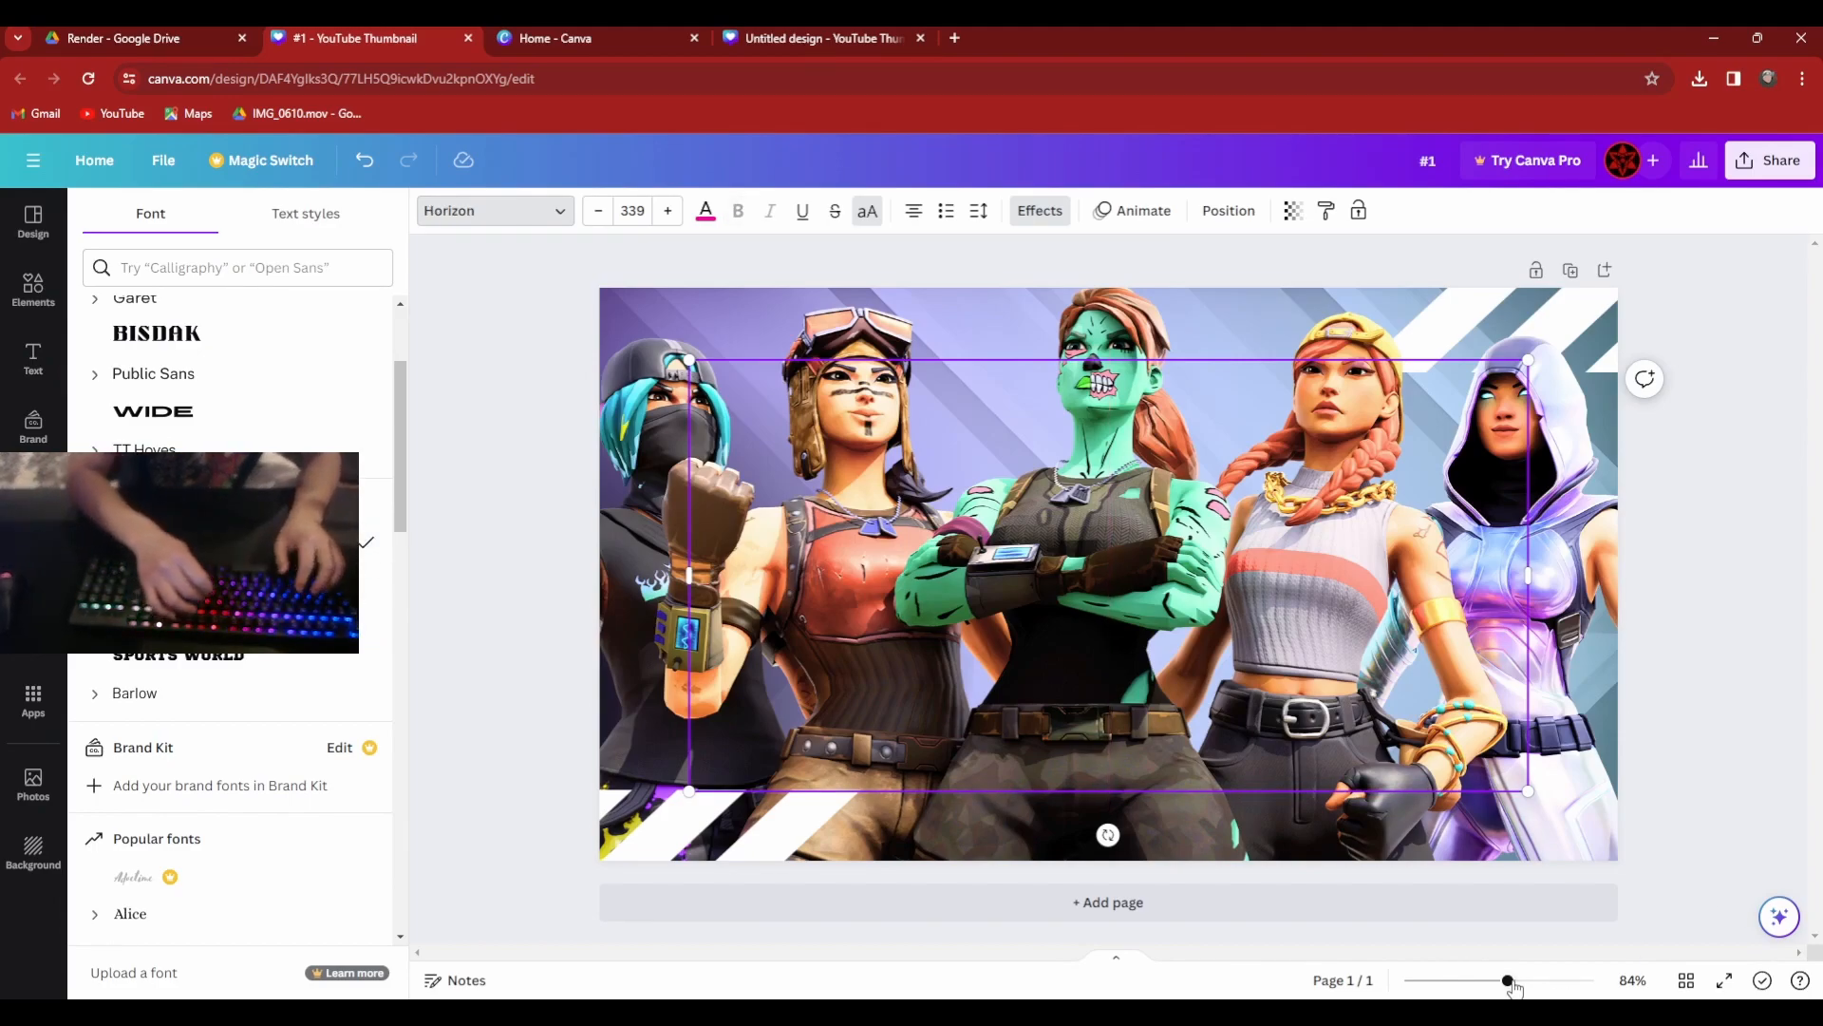
text(#1)
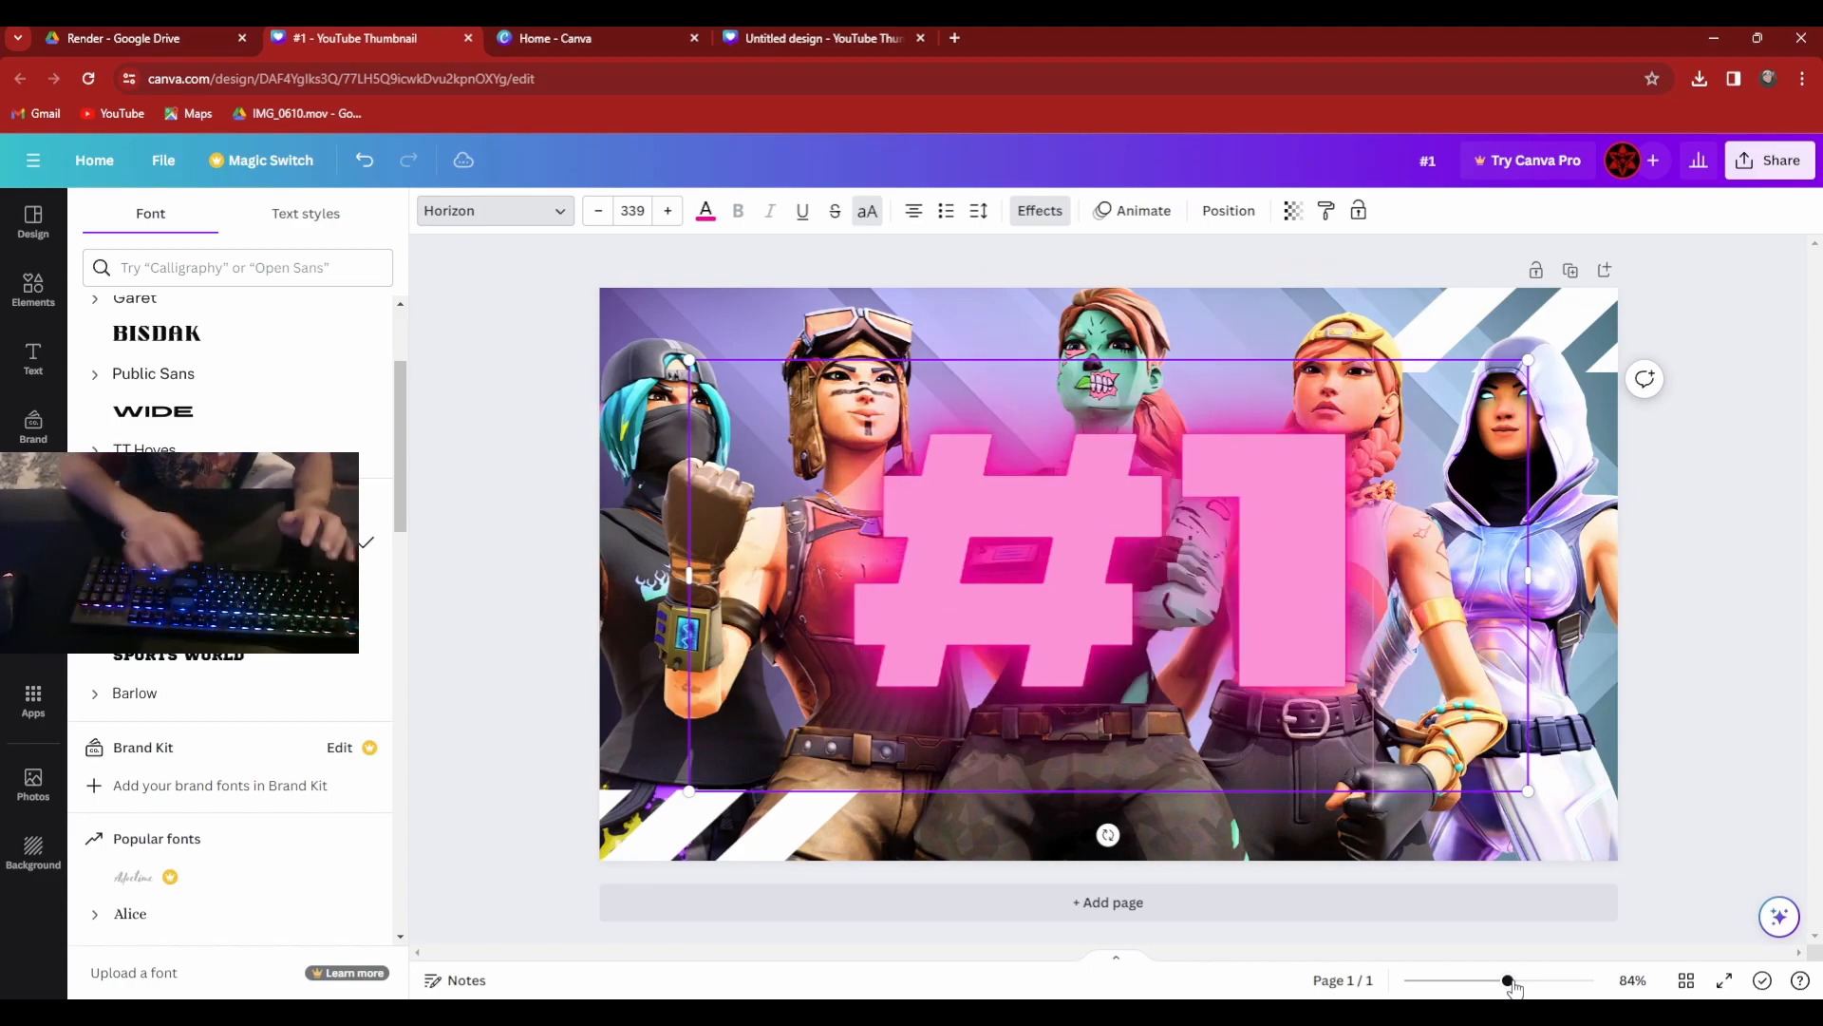
Move the #1 text slightly down and to the left on the thumbnail.
shift+click(1466, 360)
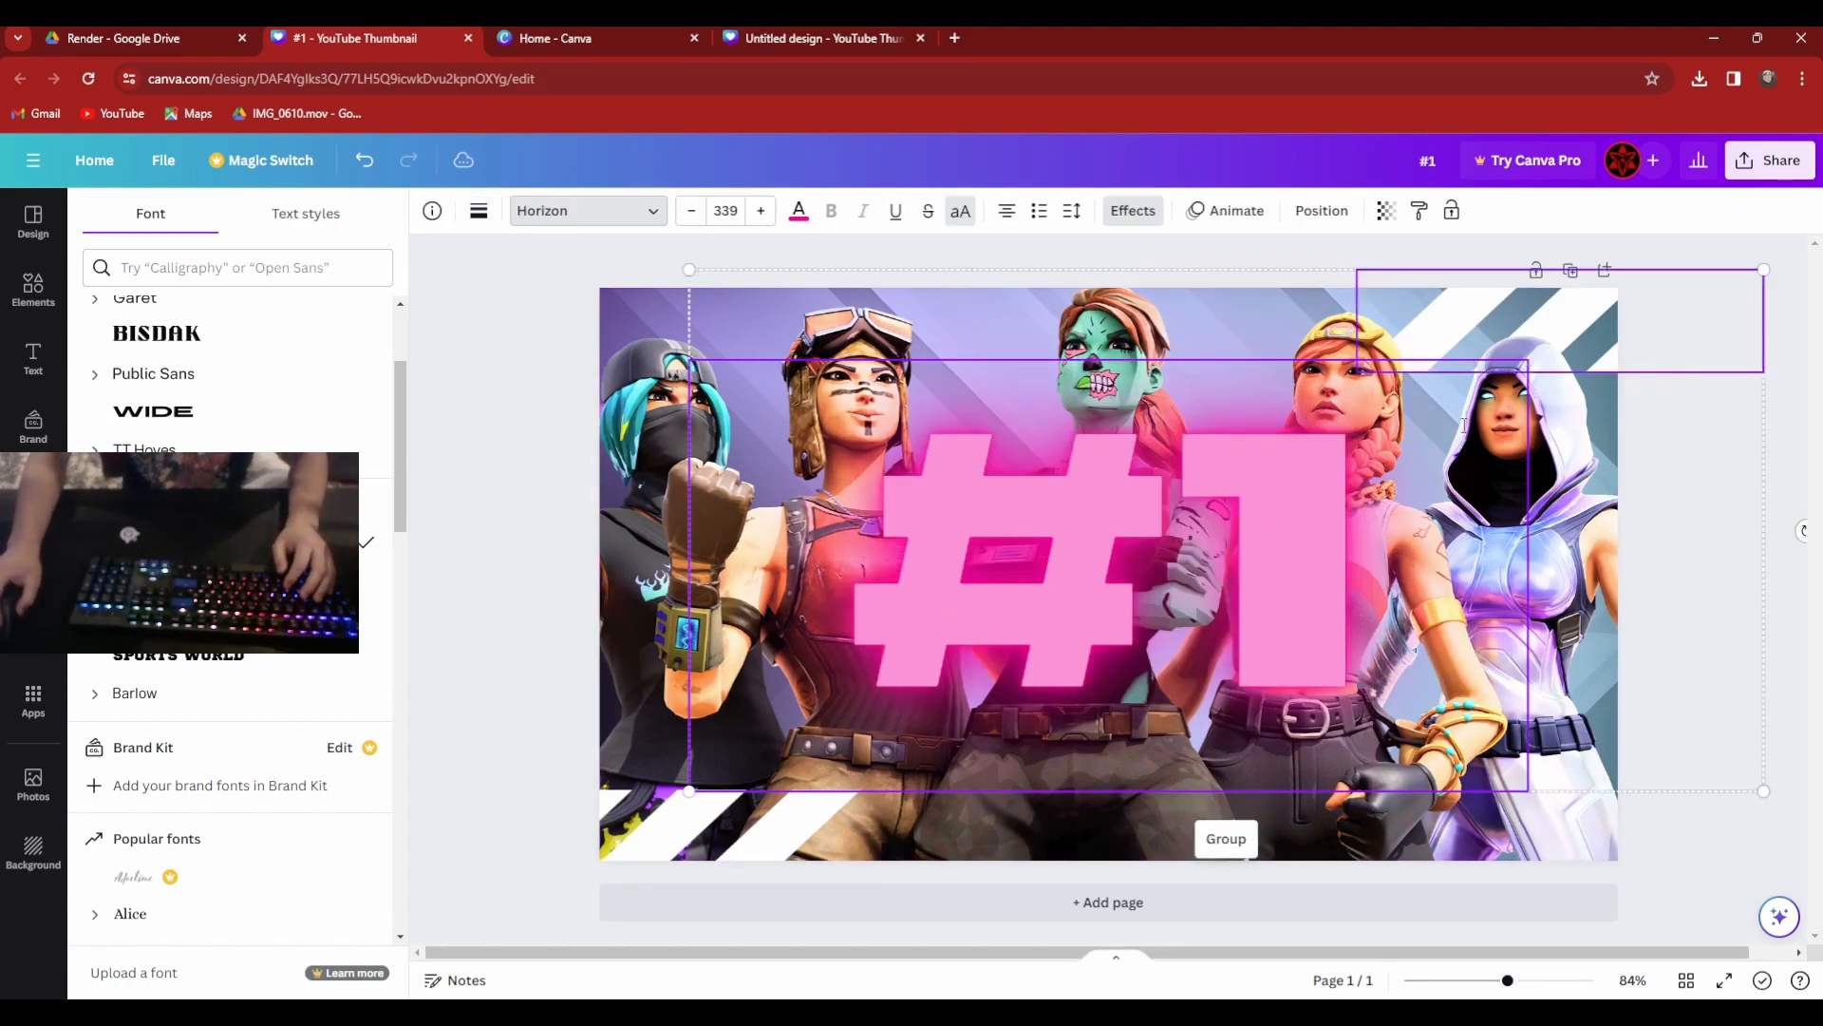
click(1721, 614)
click(1712, 885)
drag(1305, 540, 1262, 590)
Select all of the #1 text and reduce its font size to 144.
double_click(1262, 590)
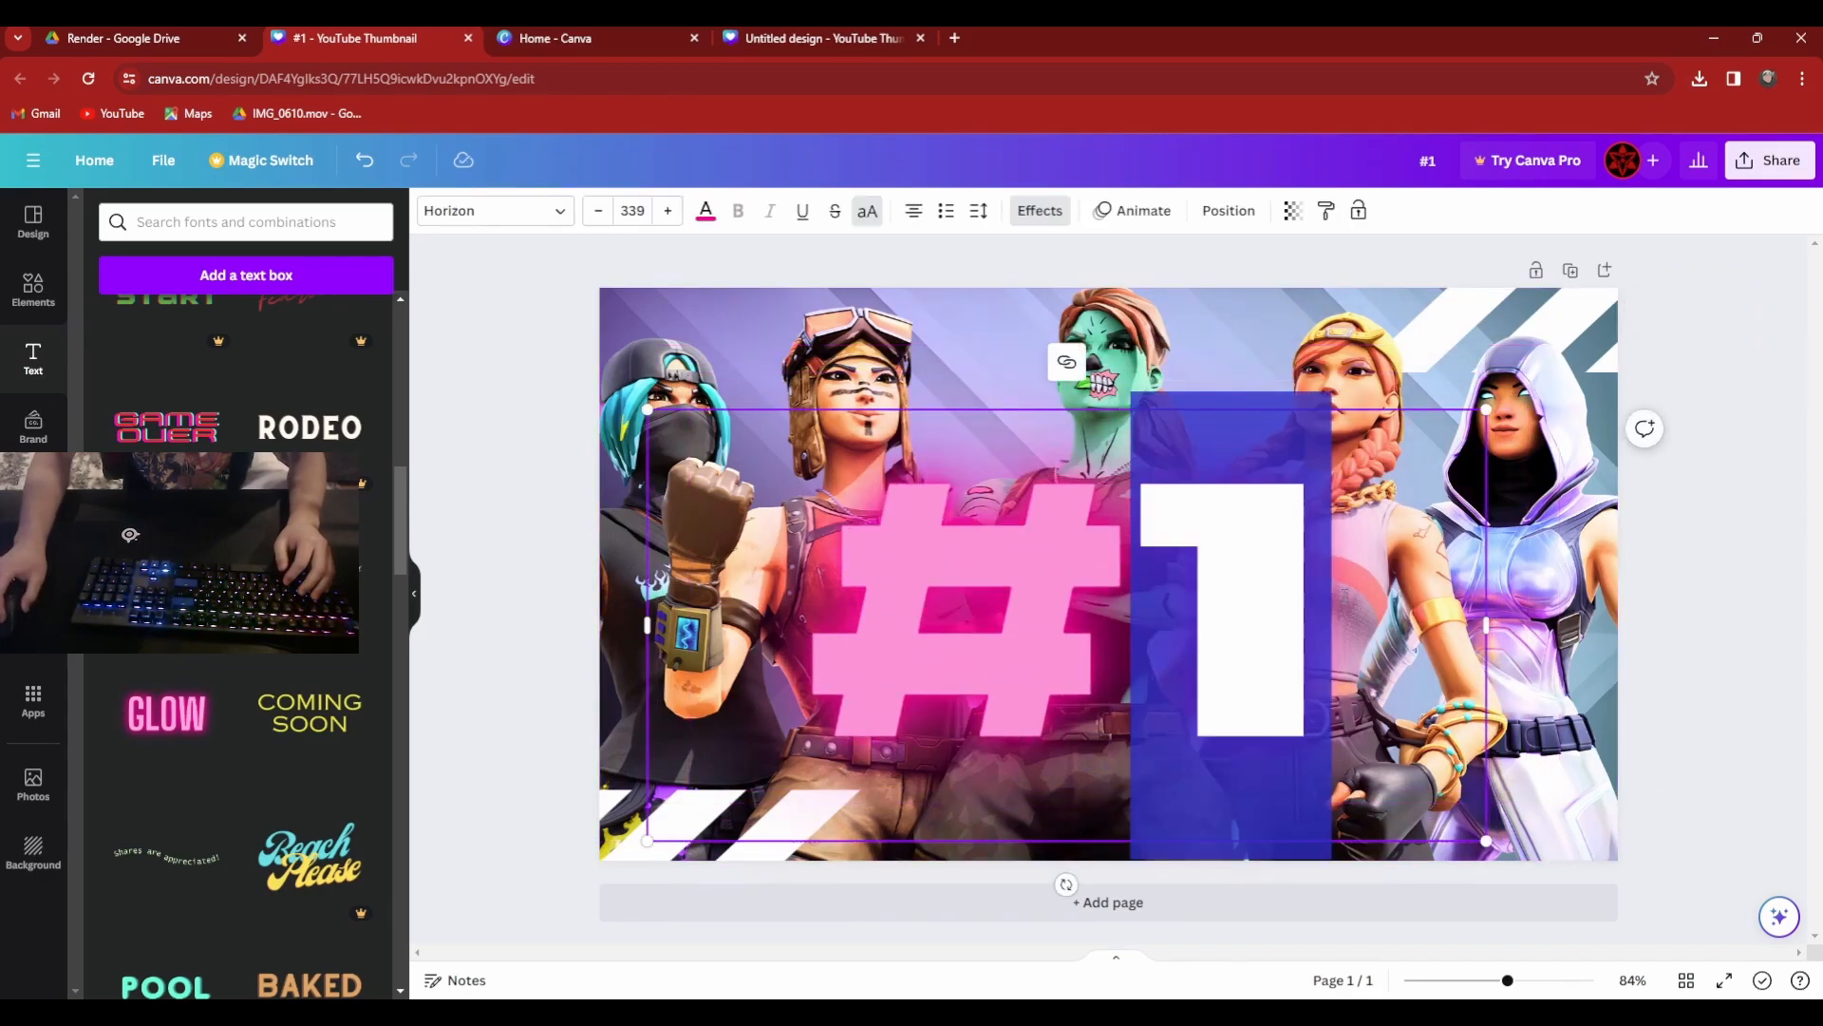
triple_click(1069, 561)
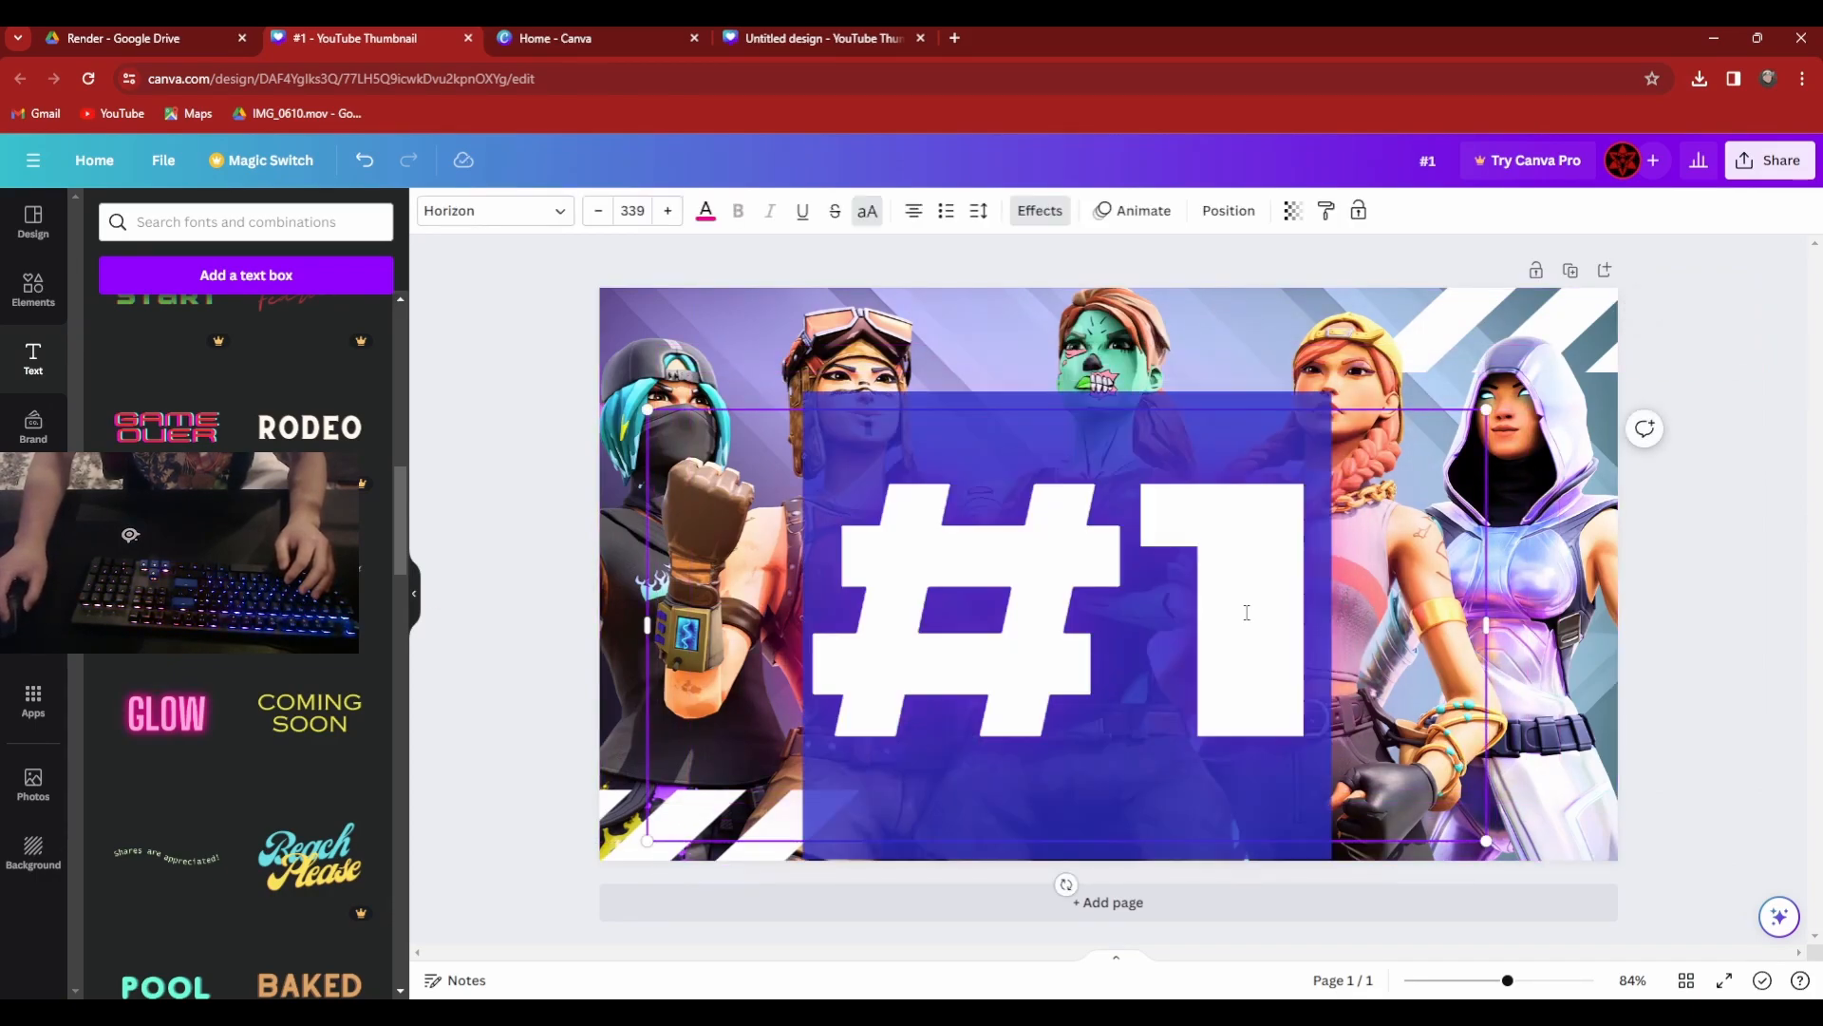
click(598, 210)
click(599, 211)
click(598, 211)
click(599, 211)
click(632, 210)
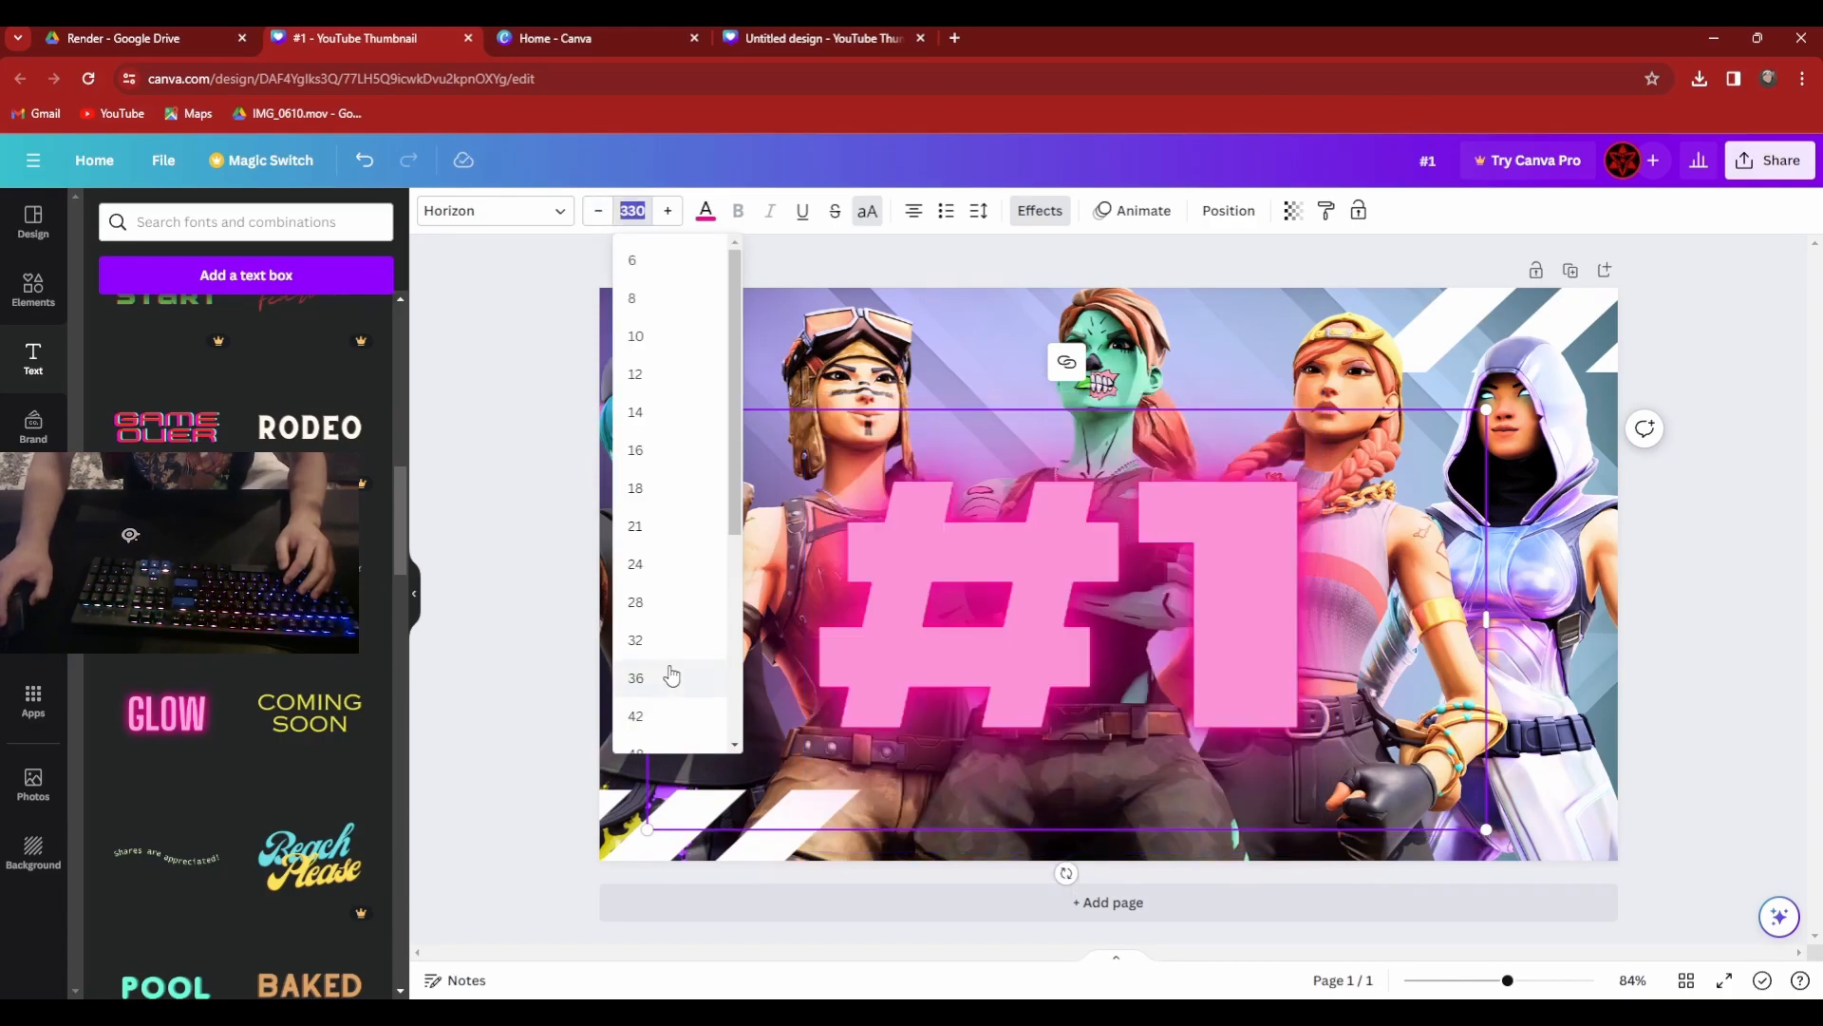
scroll(665, 656, down, 3)
click(639, 726)
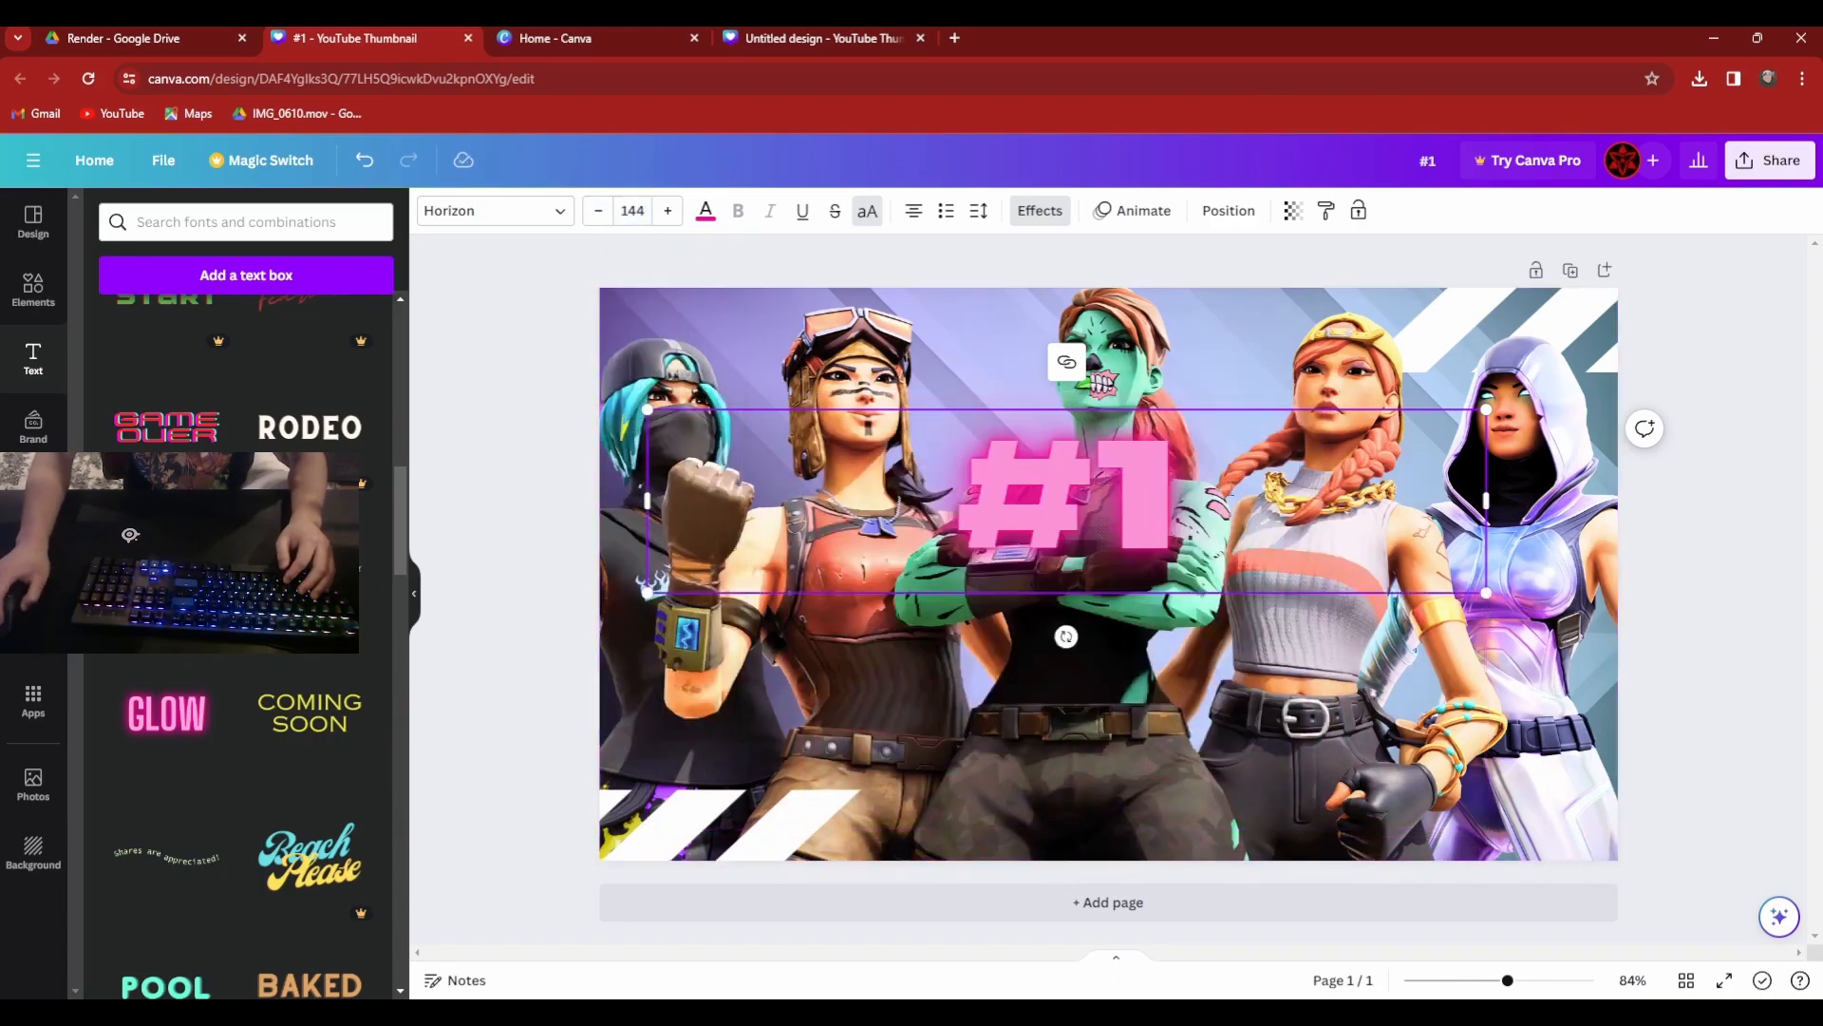
Move the #1 text down to the lower middle of the thumbnail, below the green character's crossed arms.
click(1508, 641)
drag(1249, 537, 1258, 733)
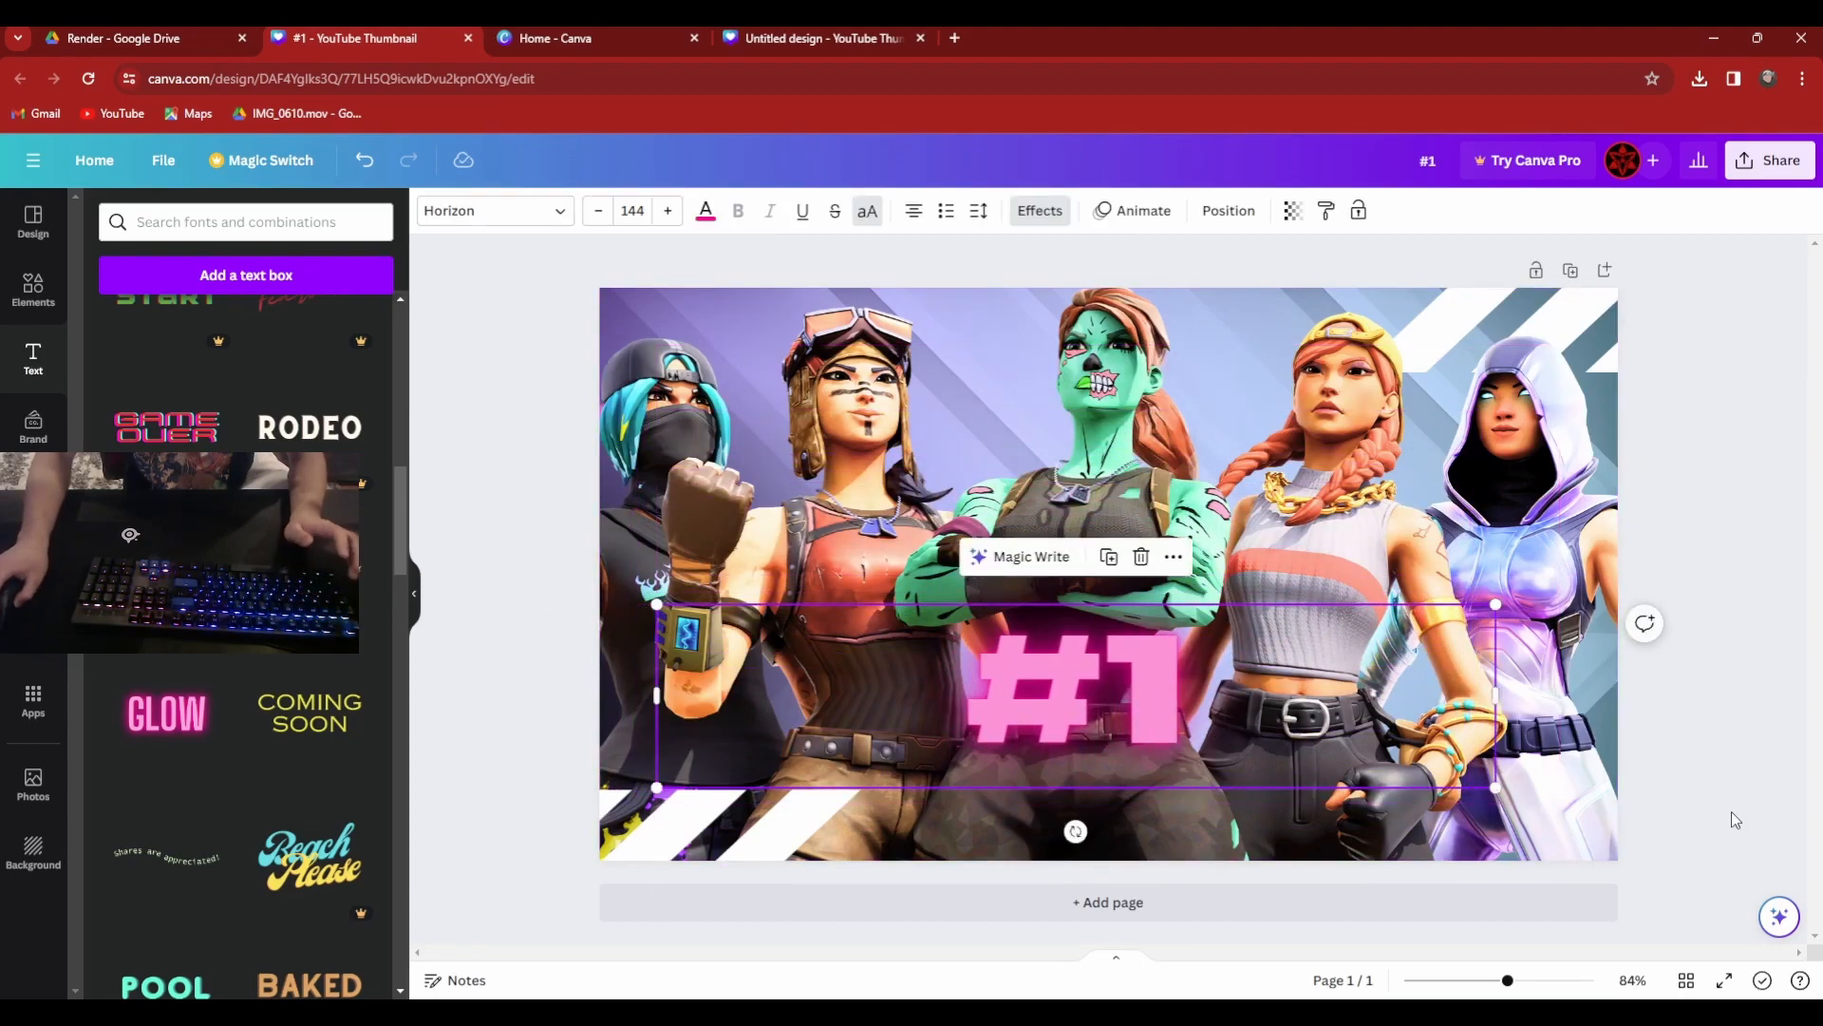
click(1719, 836)
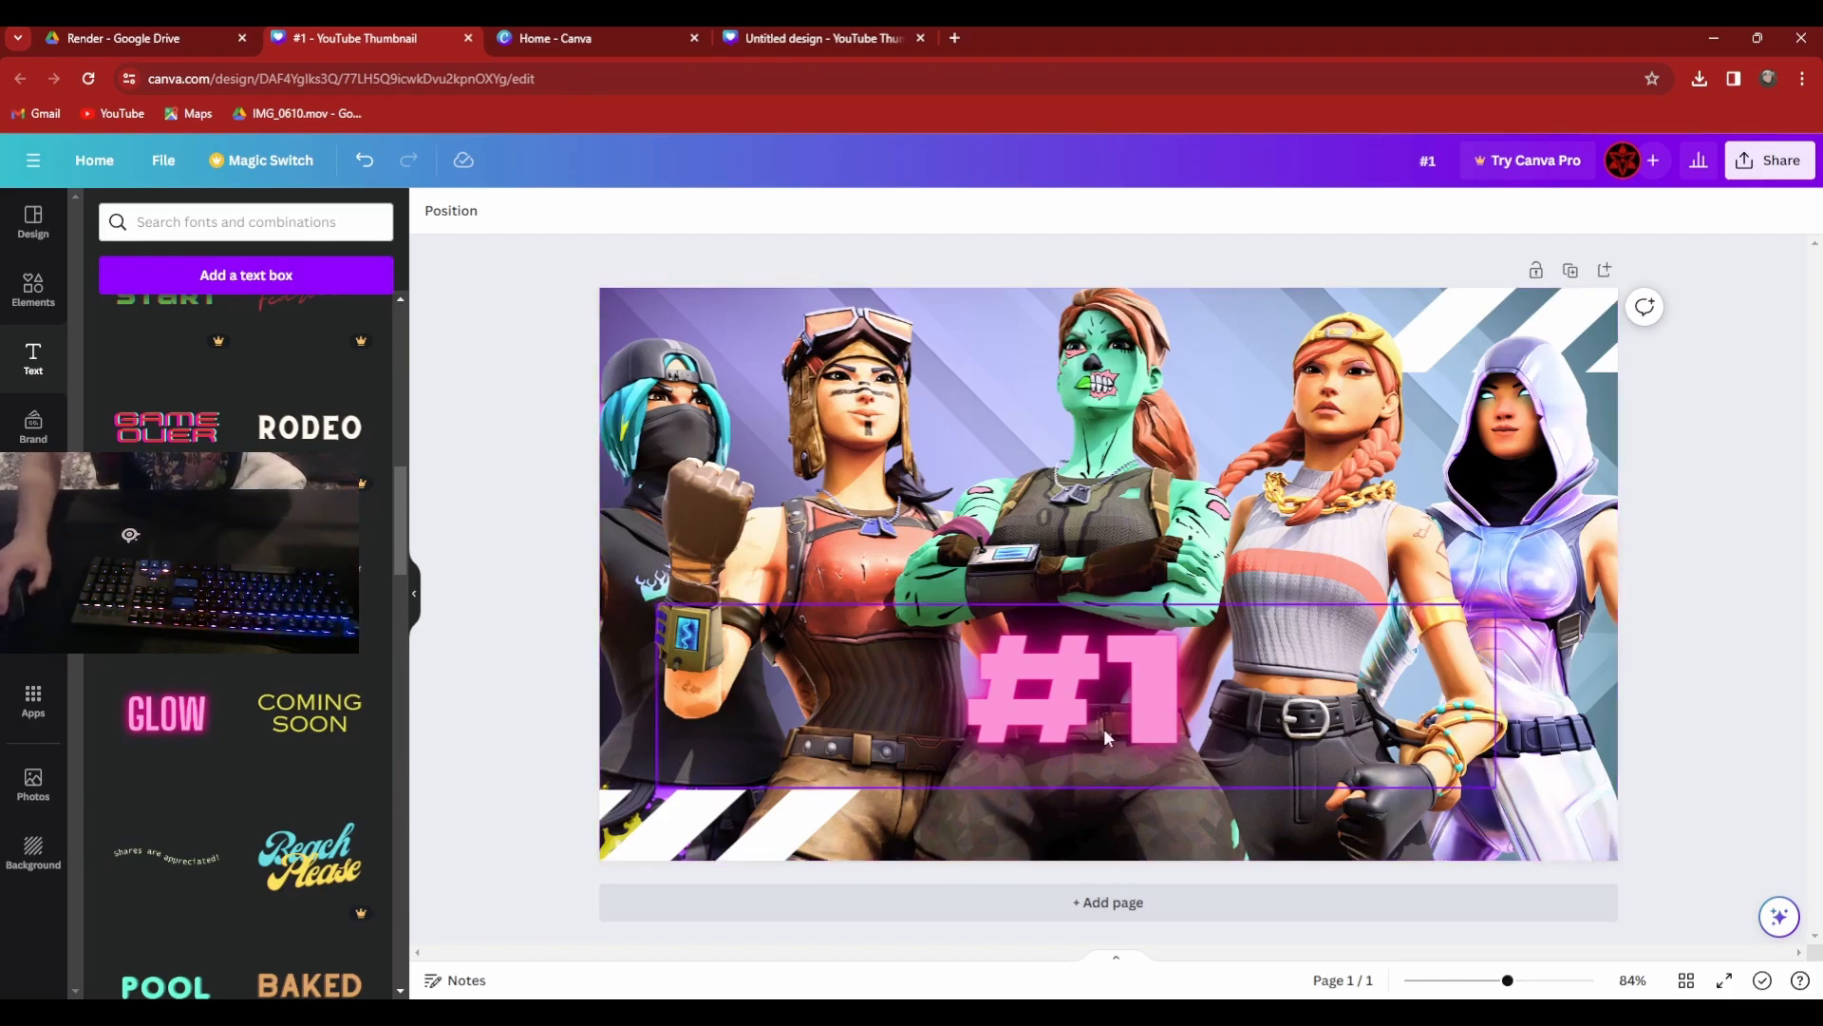
click(1282, 727)
drag(1282, 726, 1289, 743)
click(1275, 733)
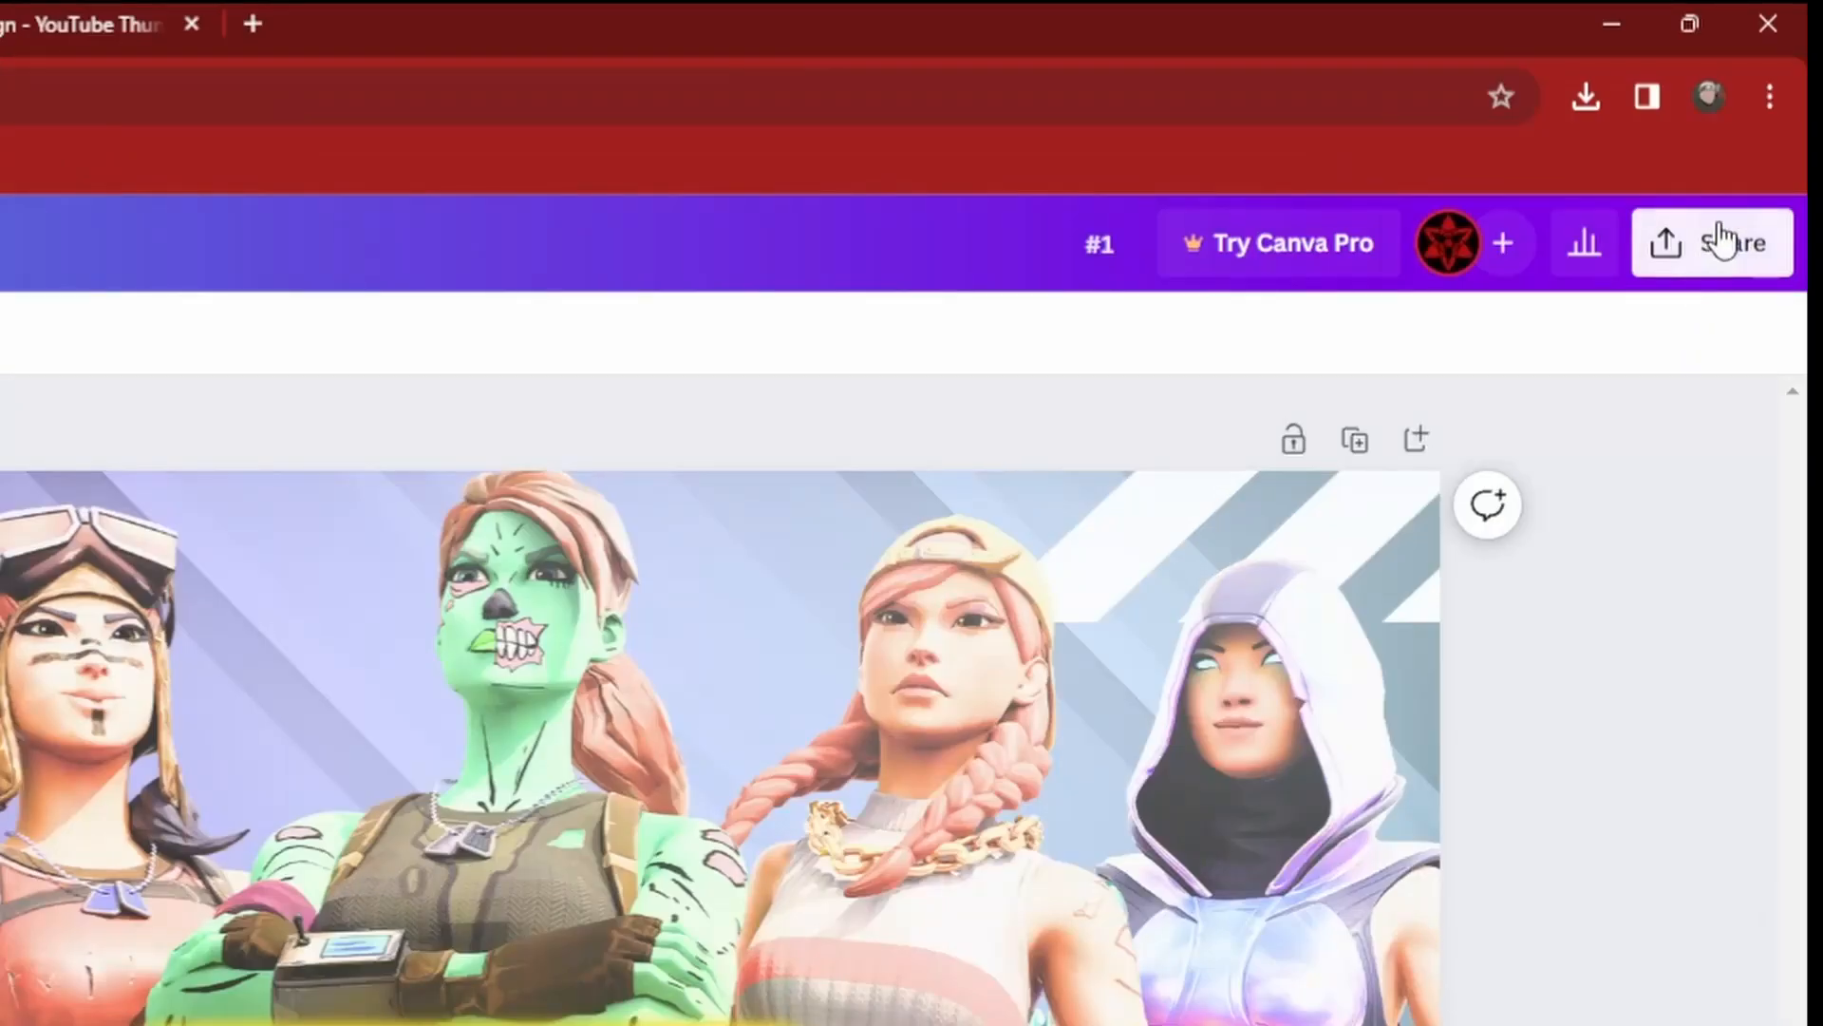
click(1757, 175)
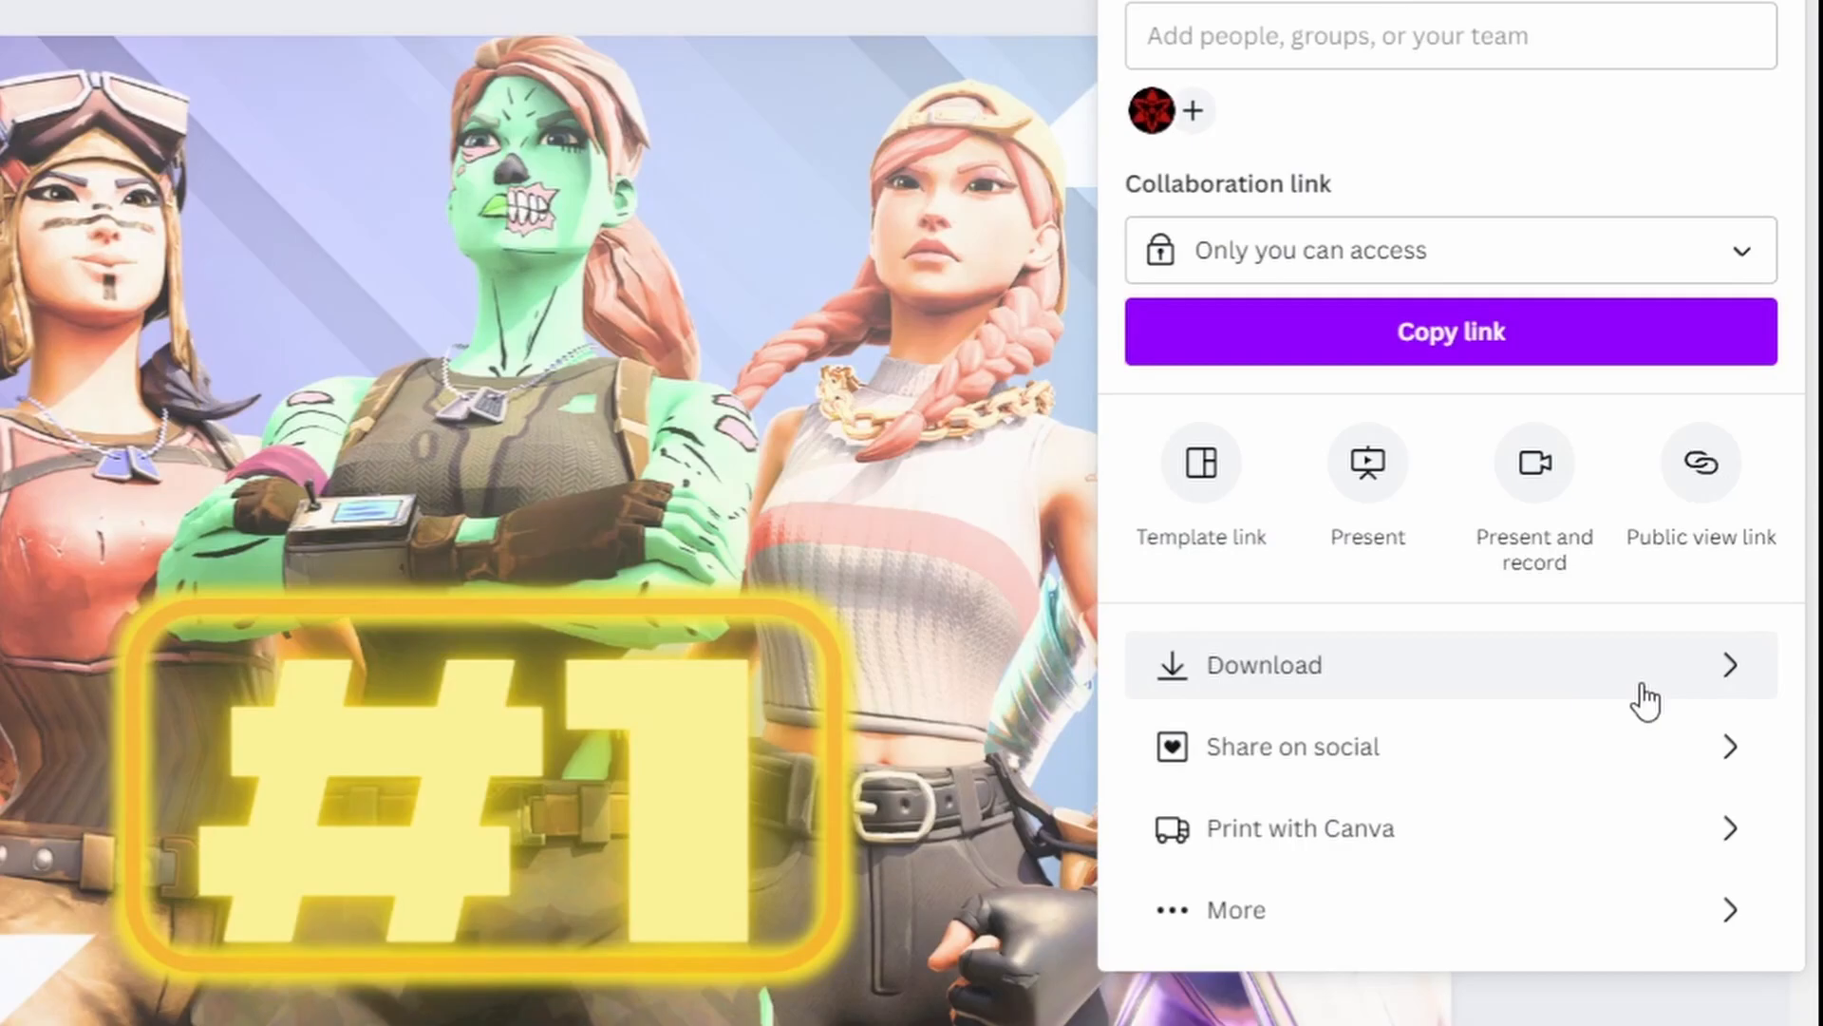
click(1645, 701)
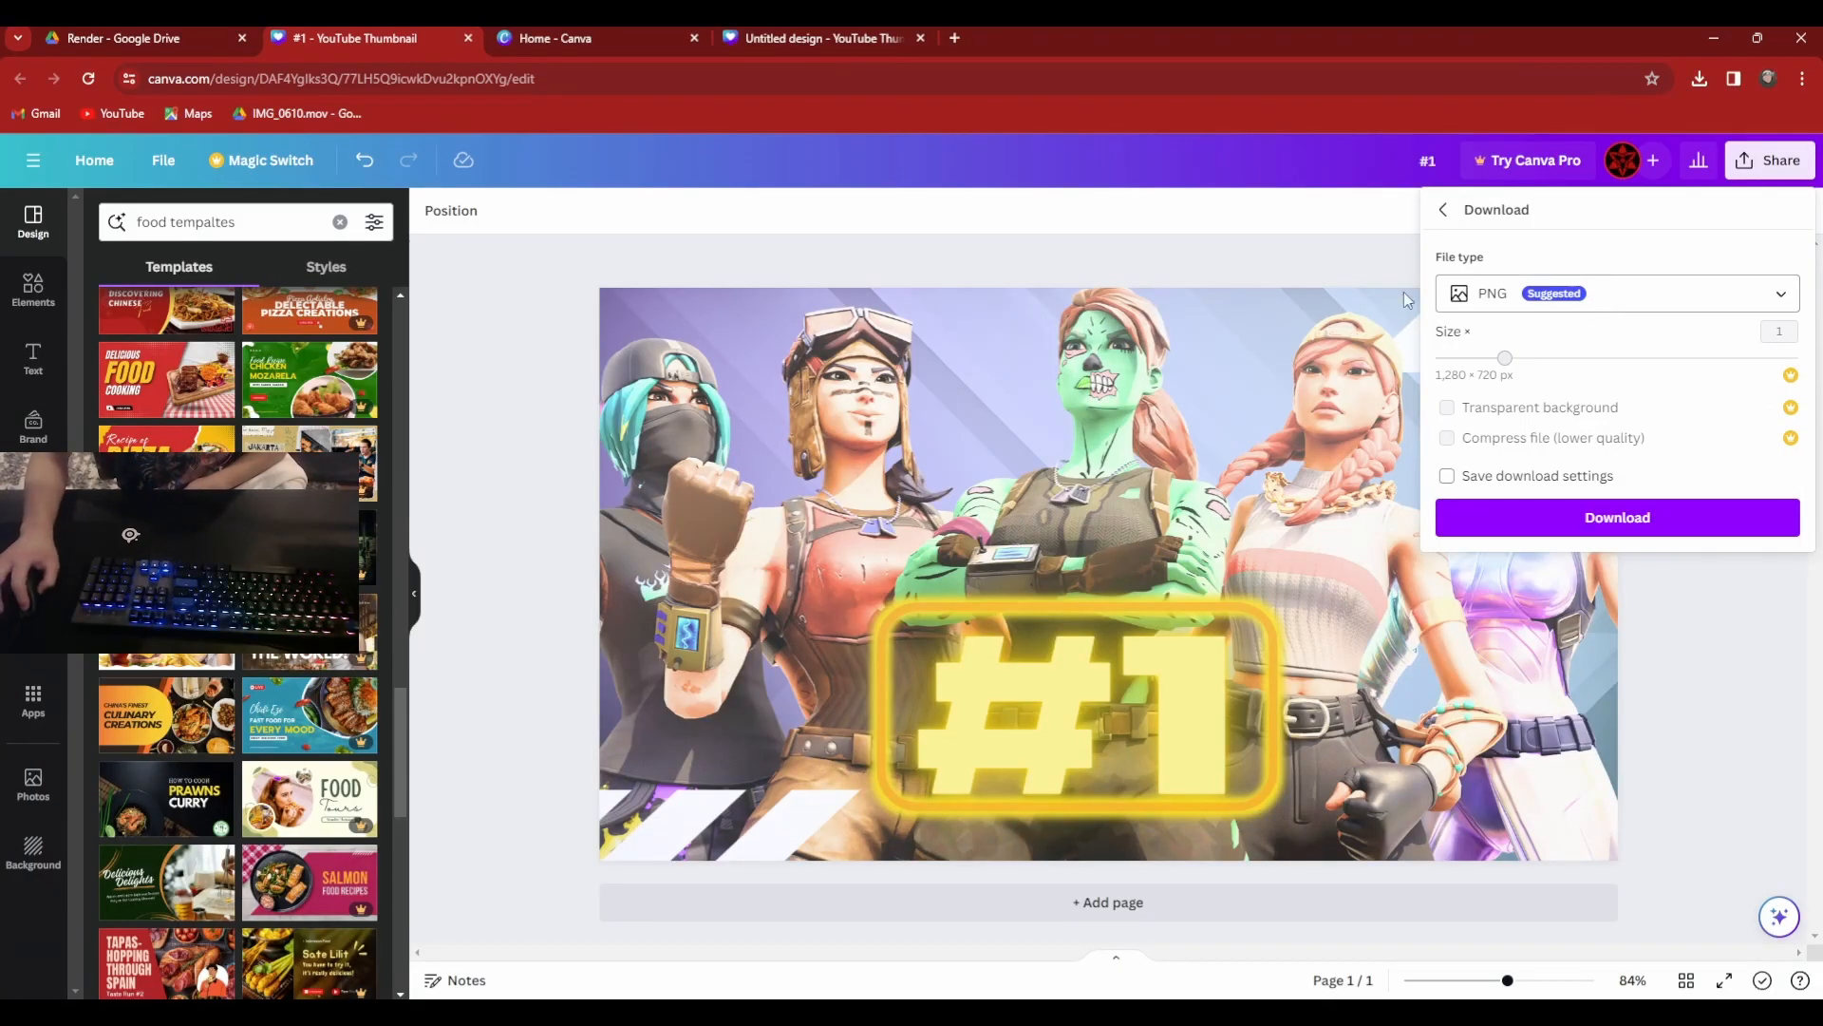
click(1528, 296)
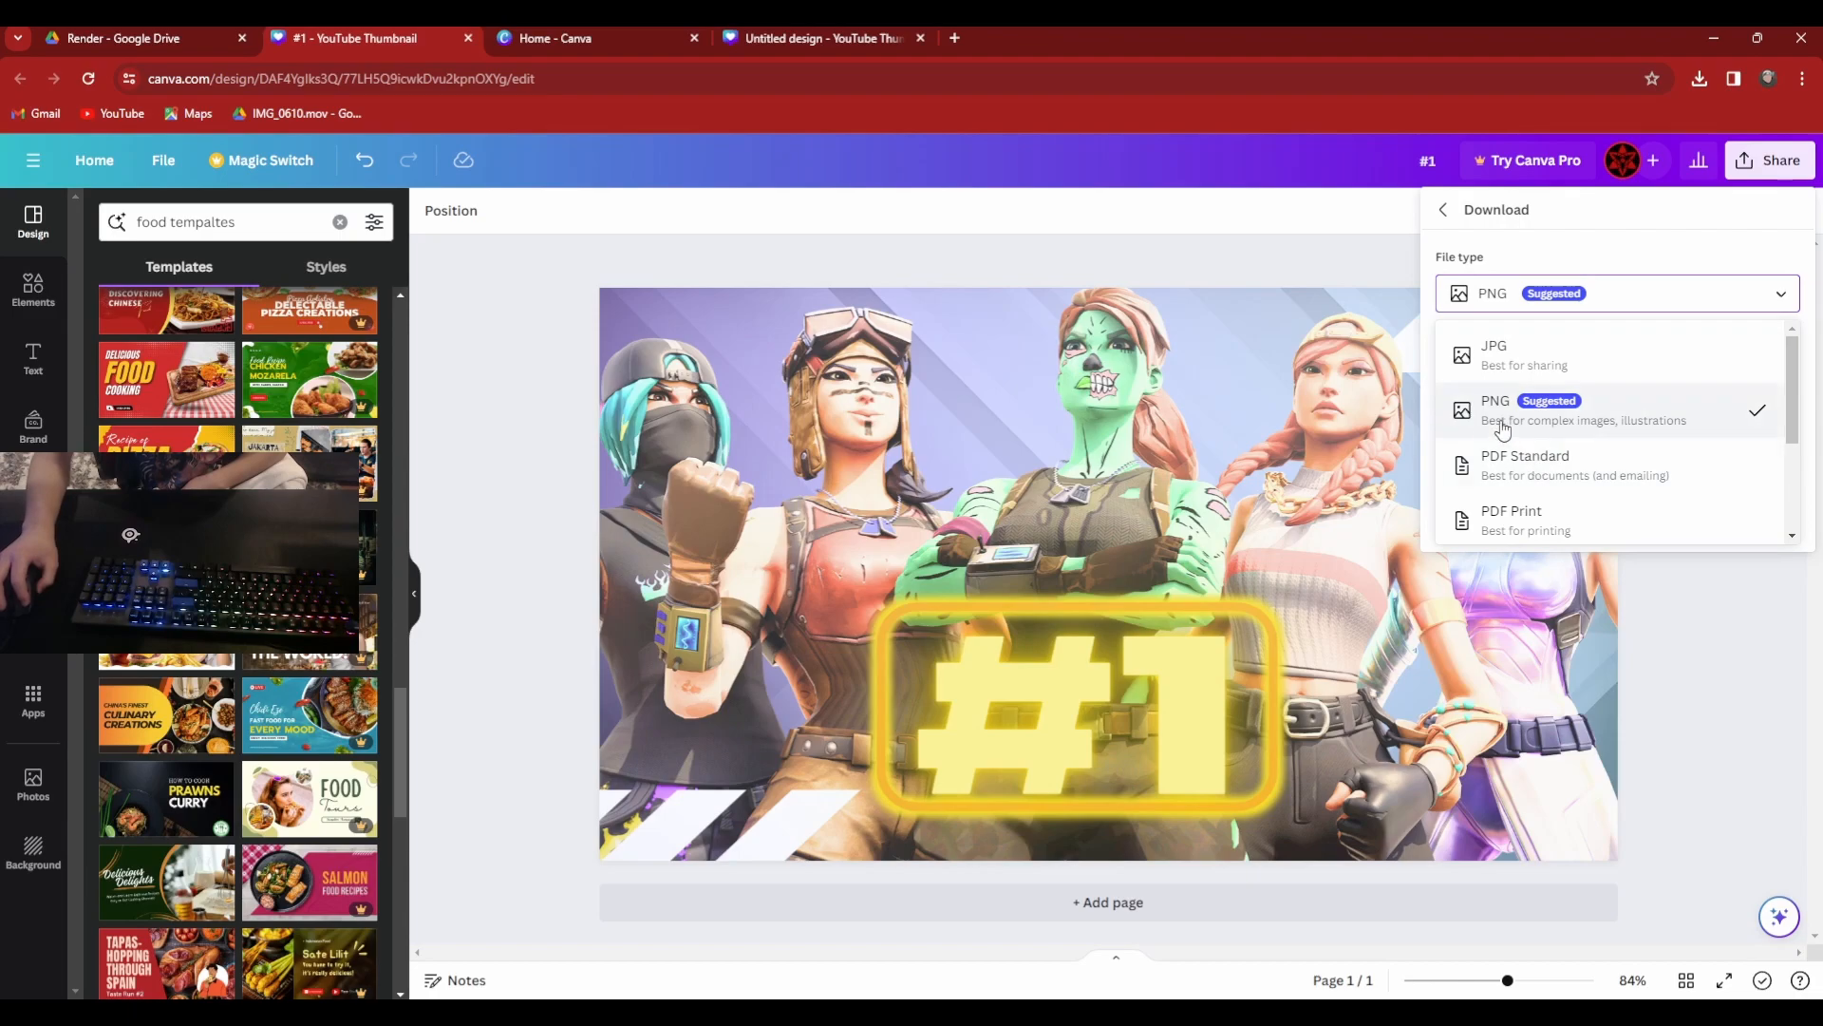
click(1719, 641)
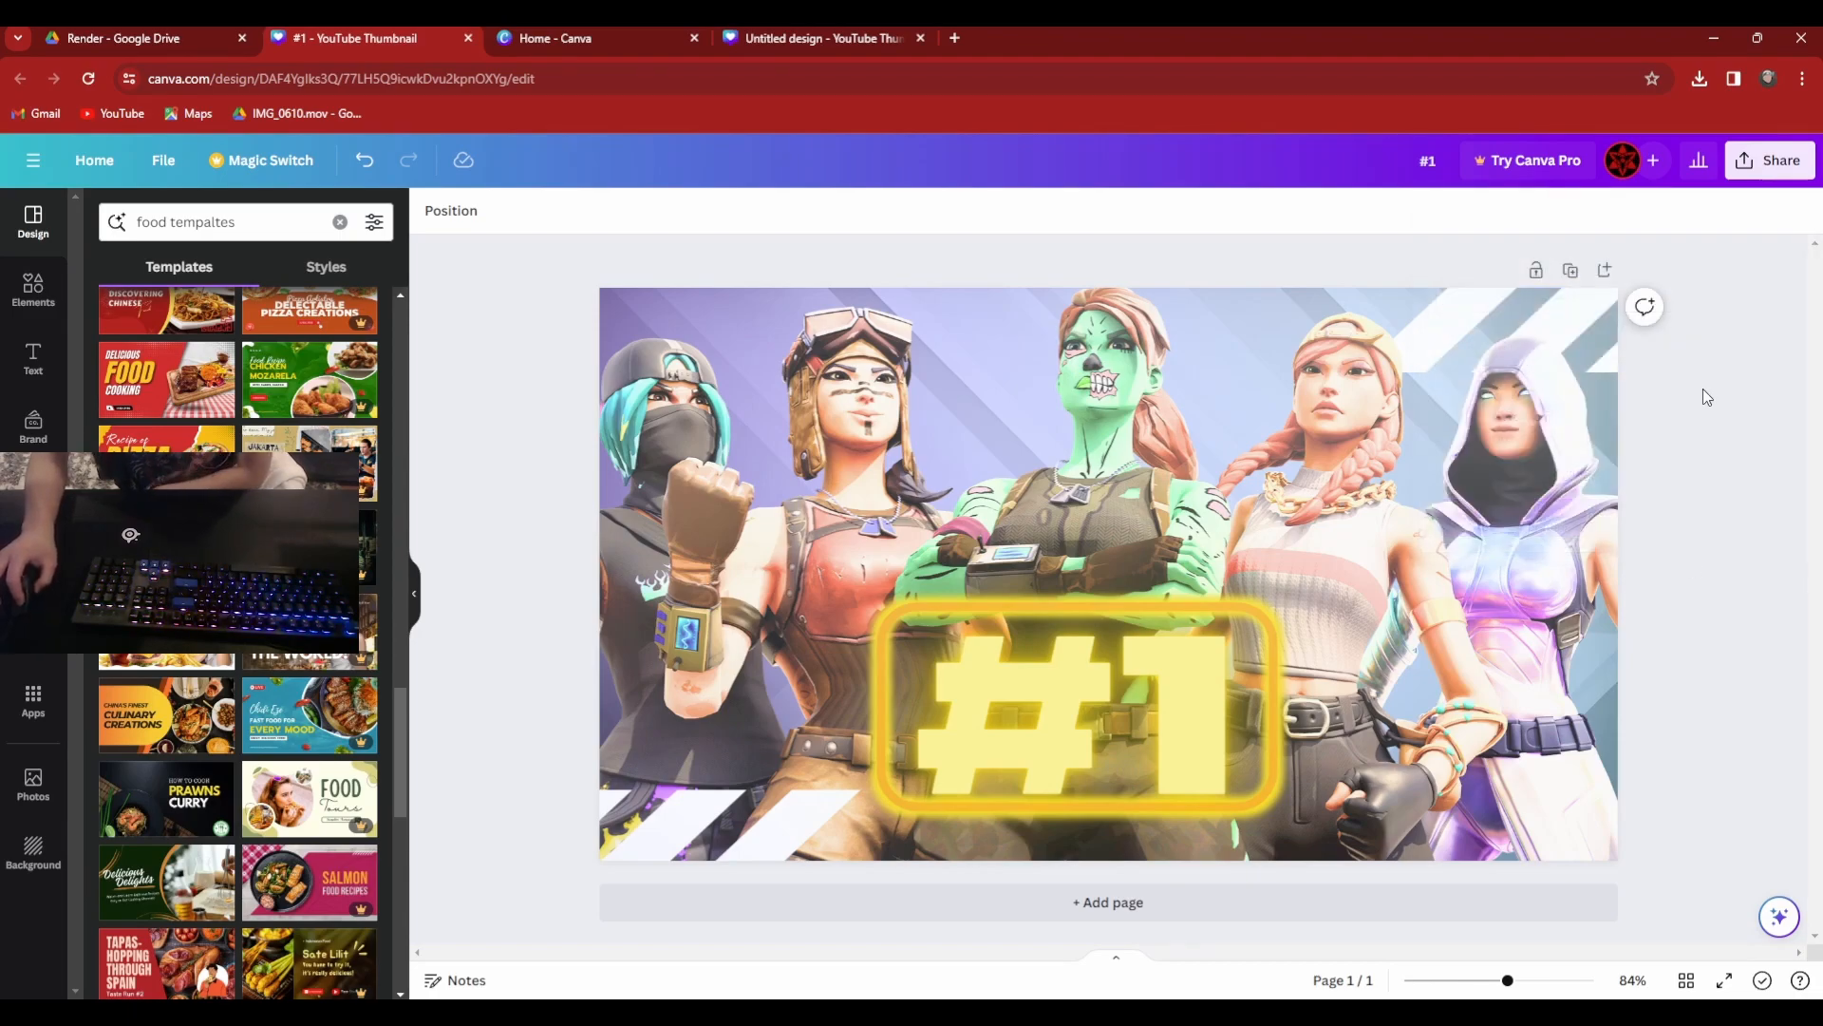
Download the finished thumbnail as a PNG at 1,280 × 720 px.
click(1766, 160)
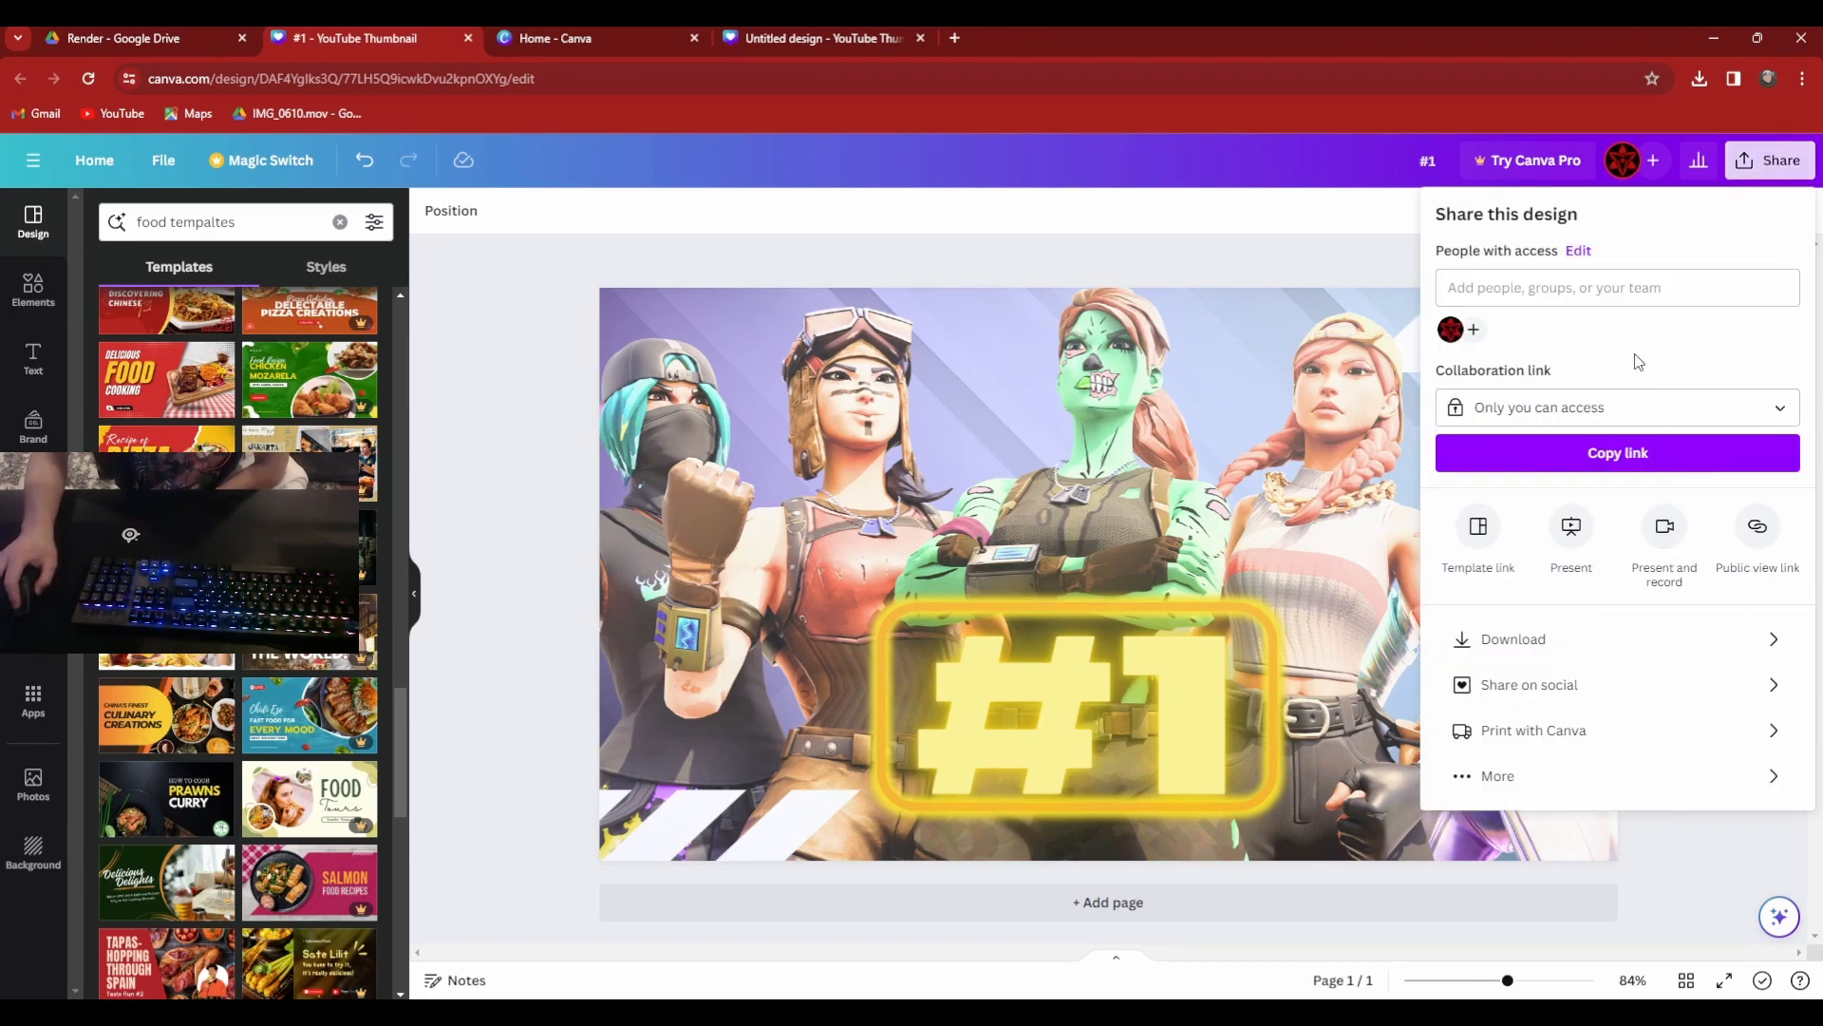
click(1618, 641)
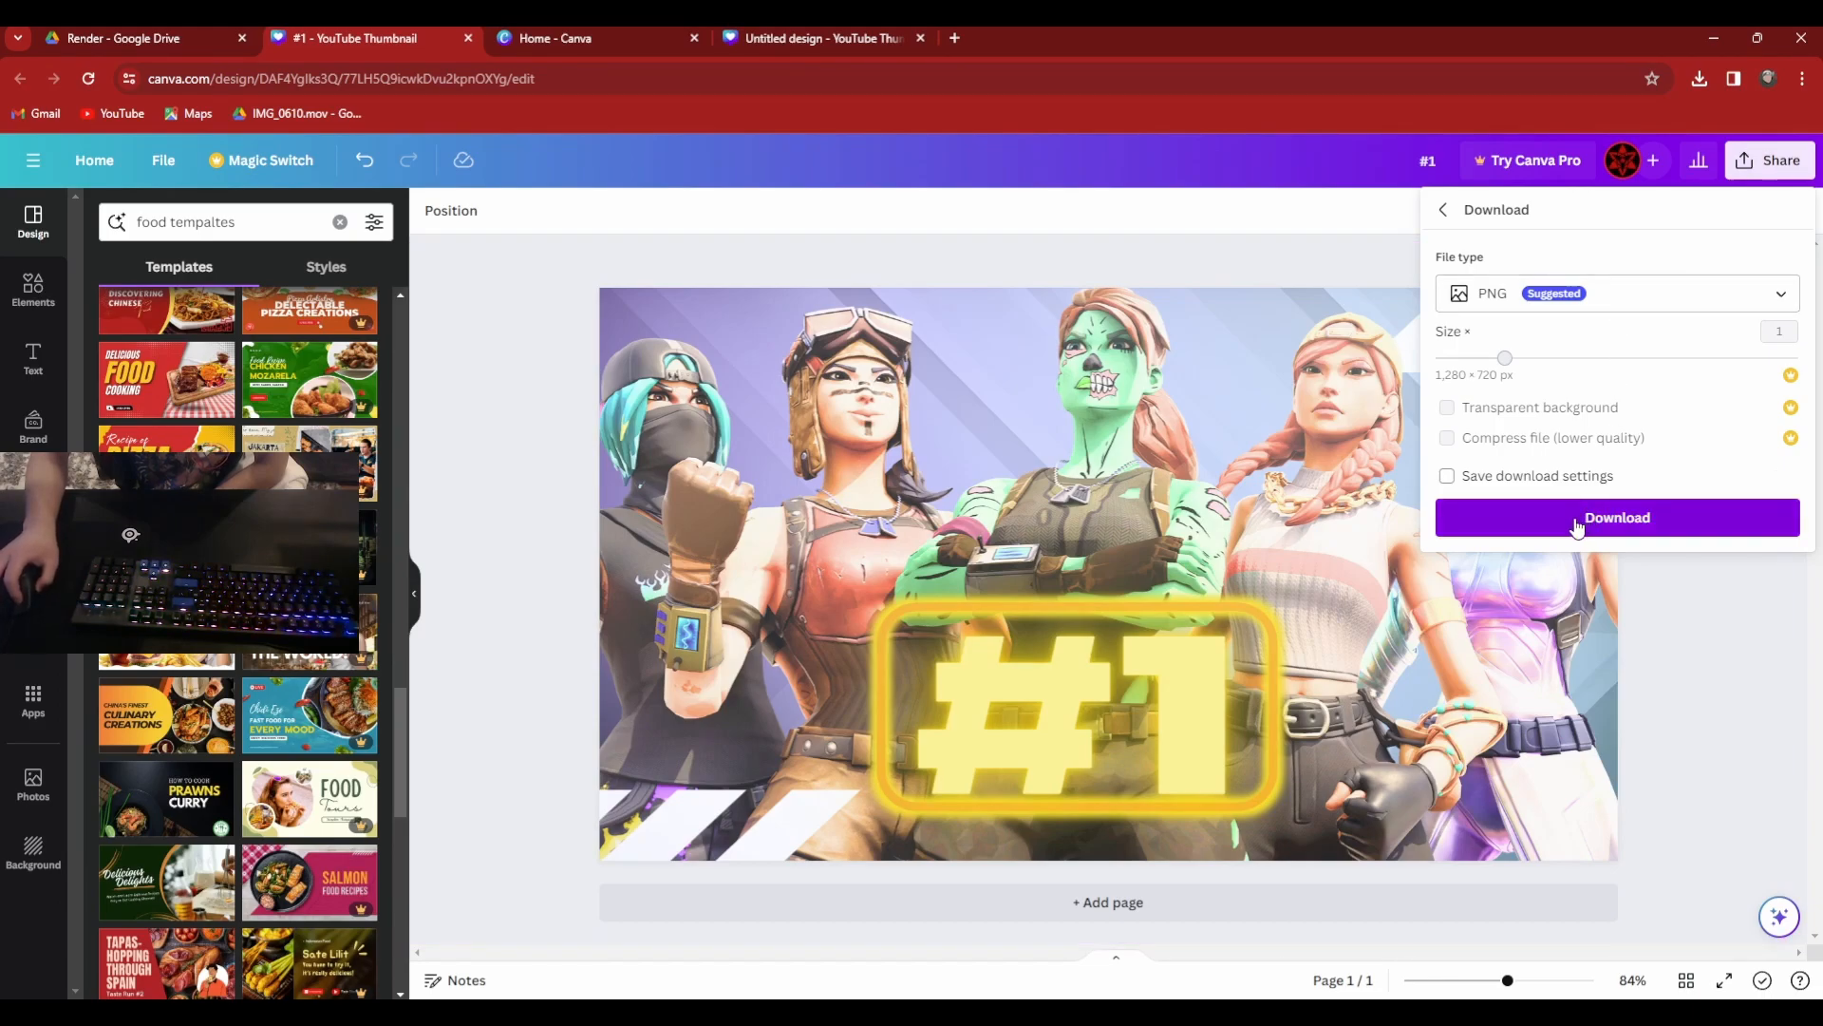
click(1575, 522)
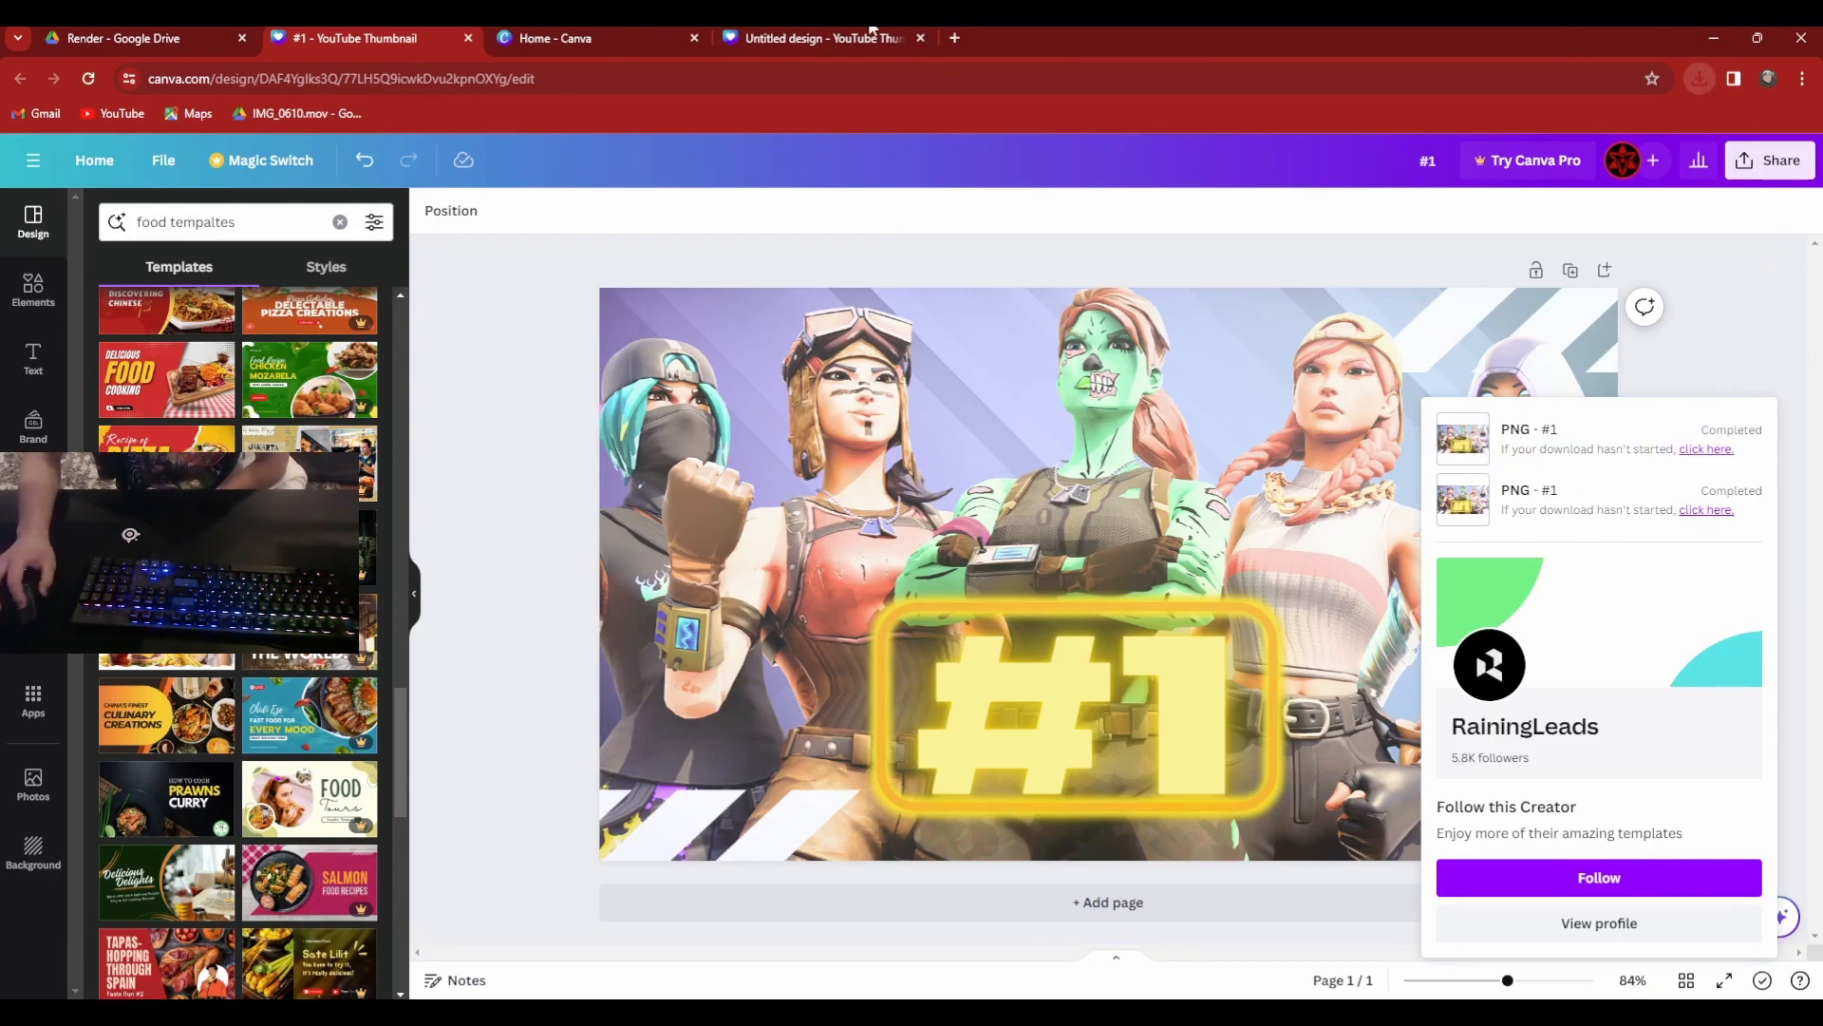
Open cutout.pro's Photo Enhancer & Upscaler in a new browser tab and upload the downloaded thumbnail to it.
click(957, 38)
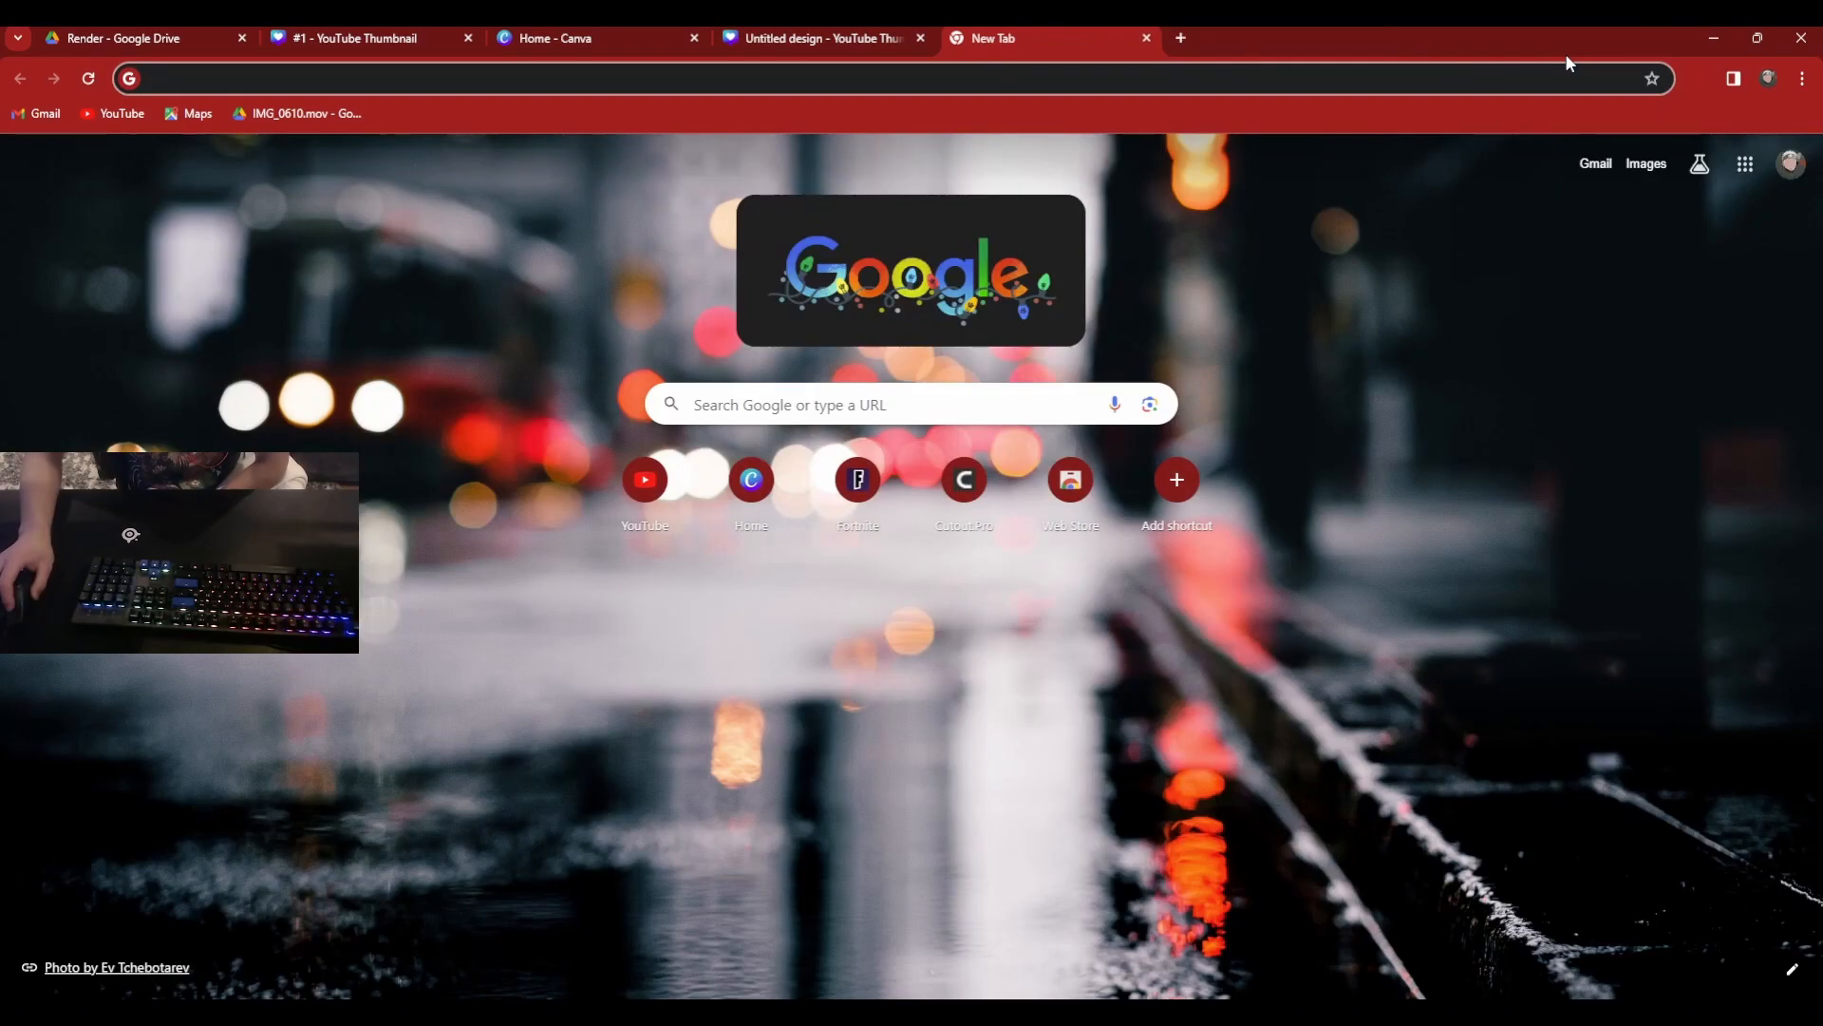
text(cu)
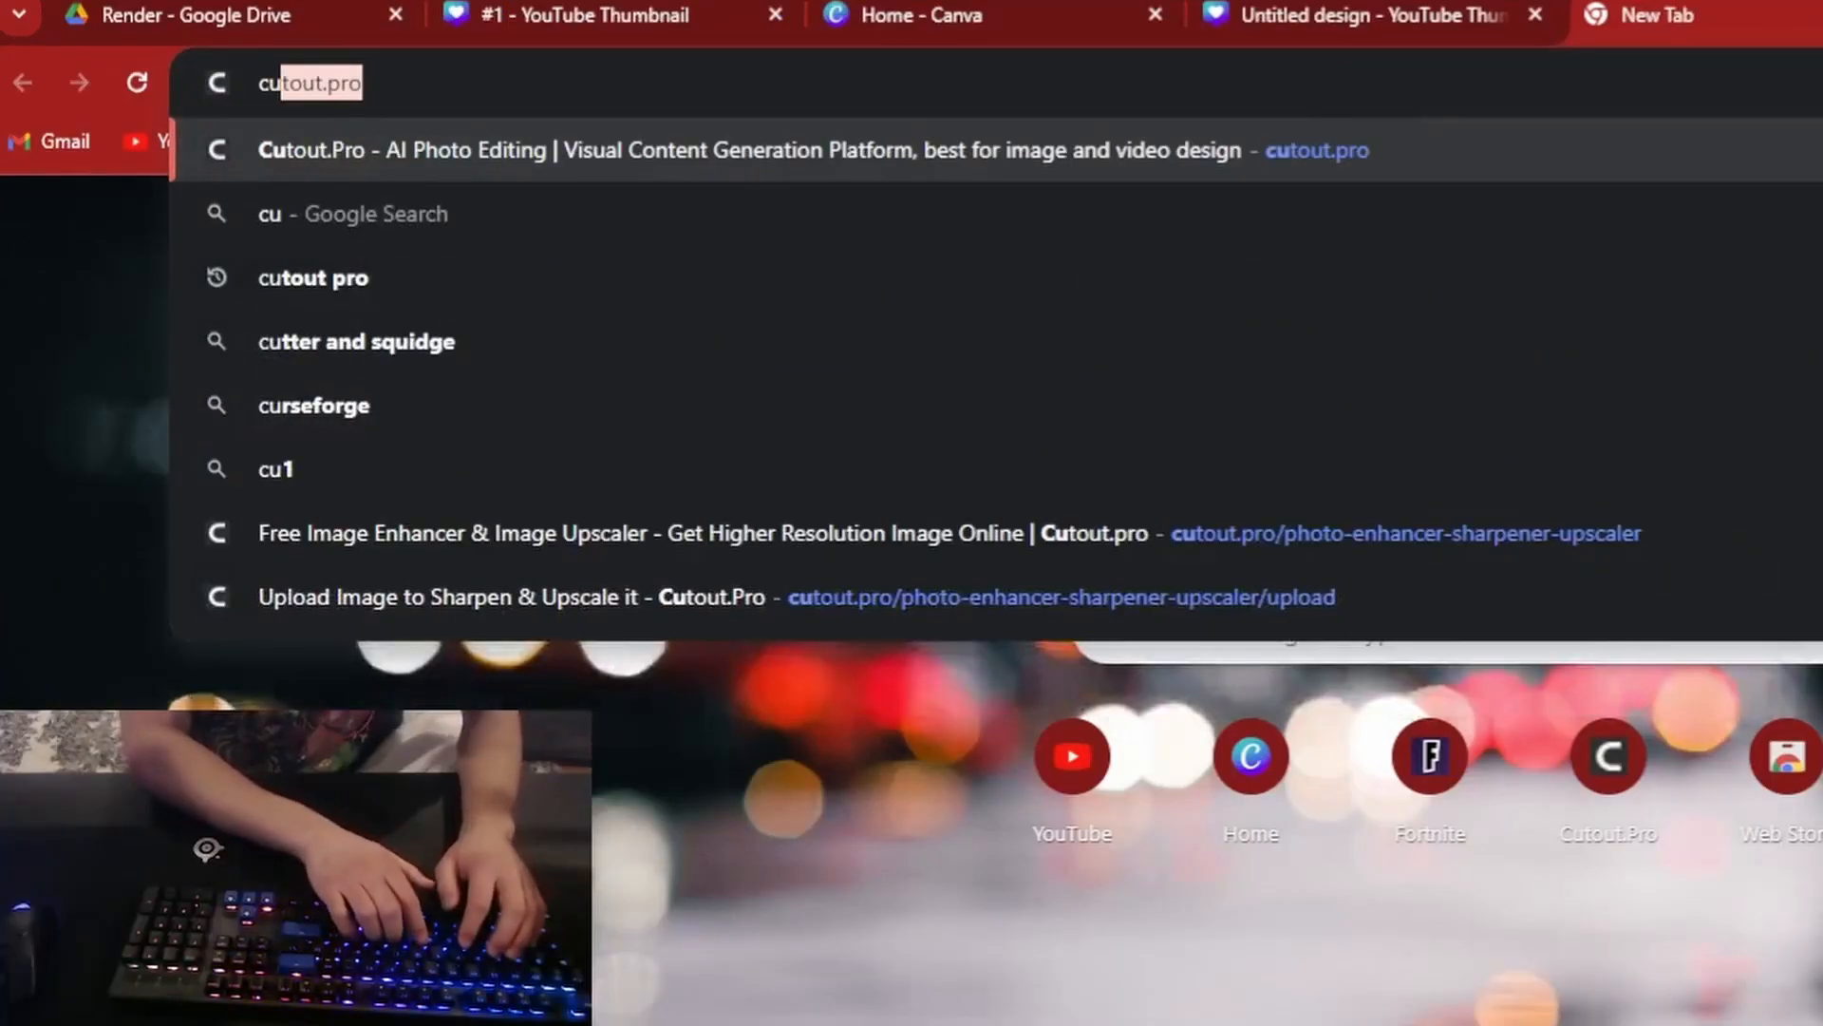
key(Return)
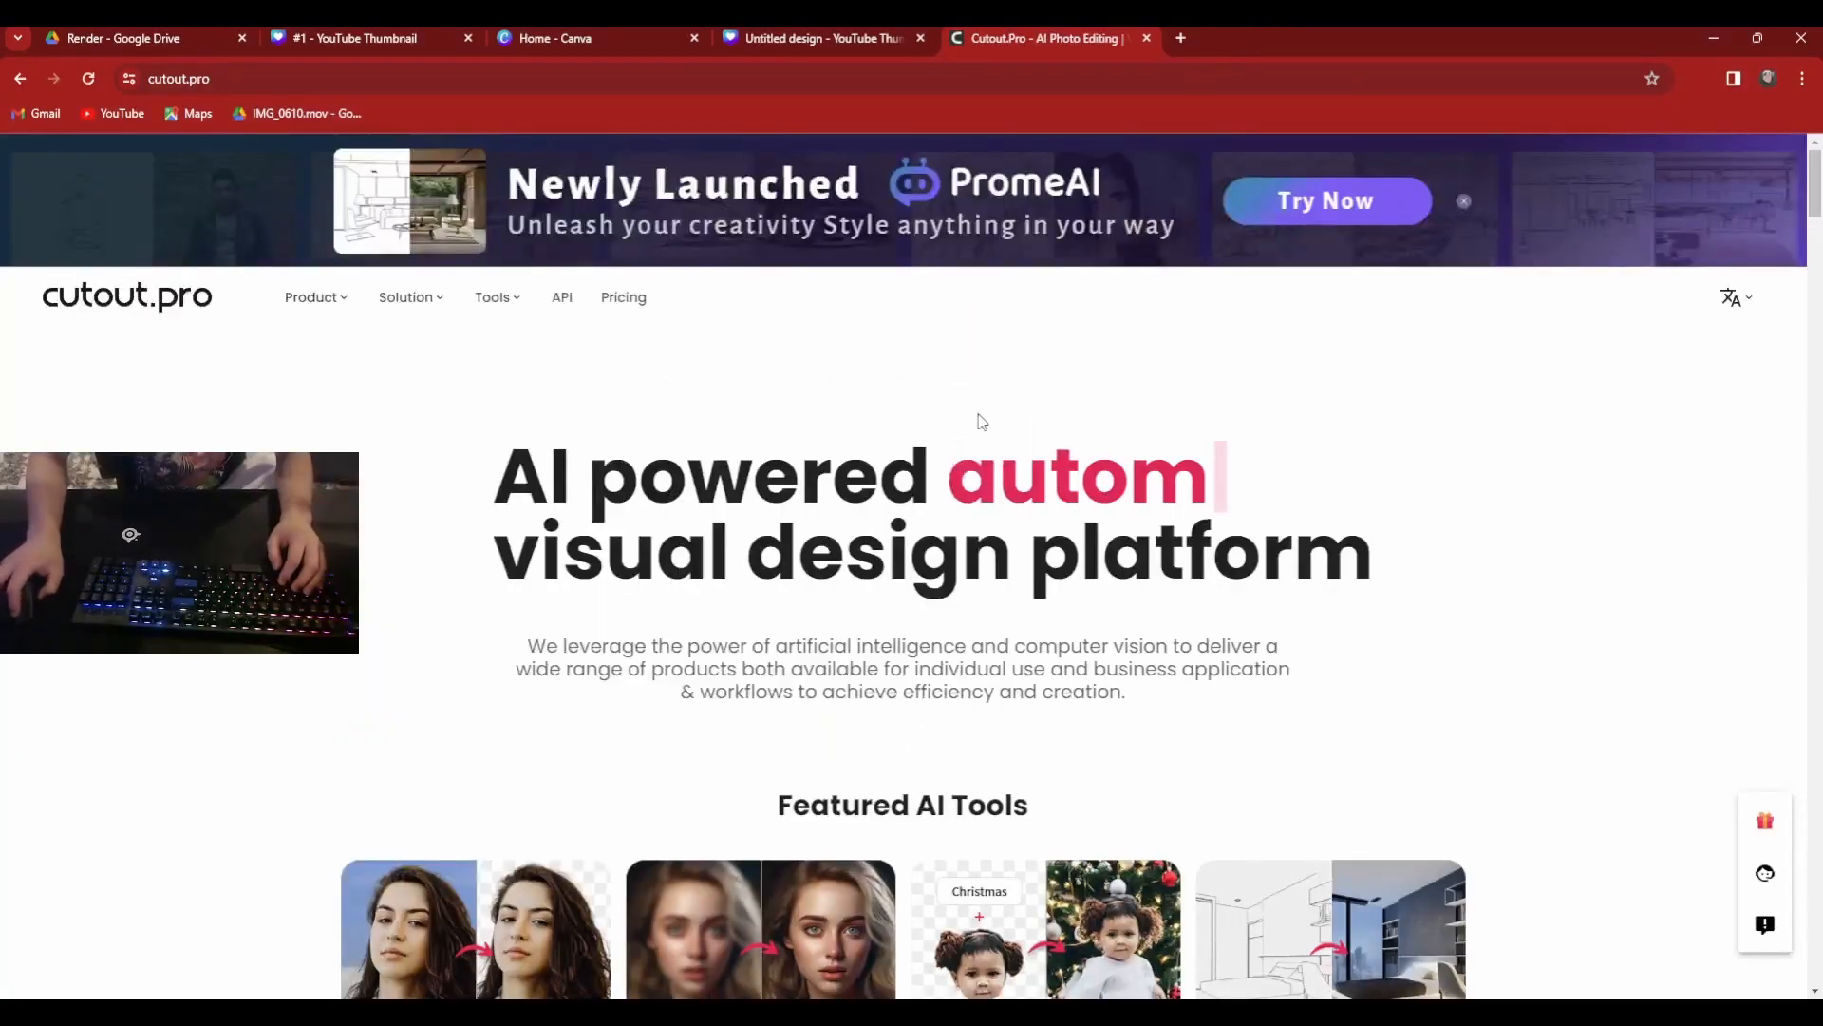
scroll(970, 596, down, 2)
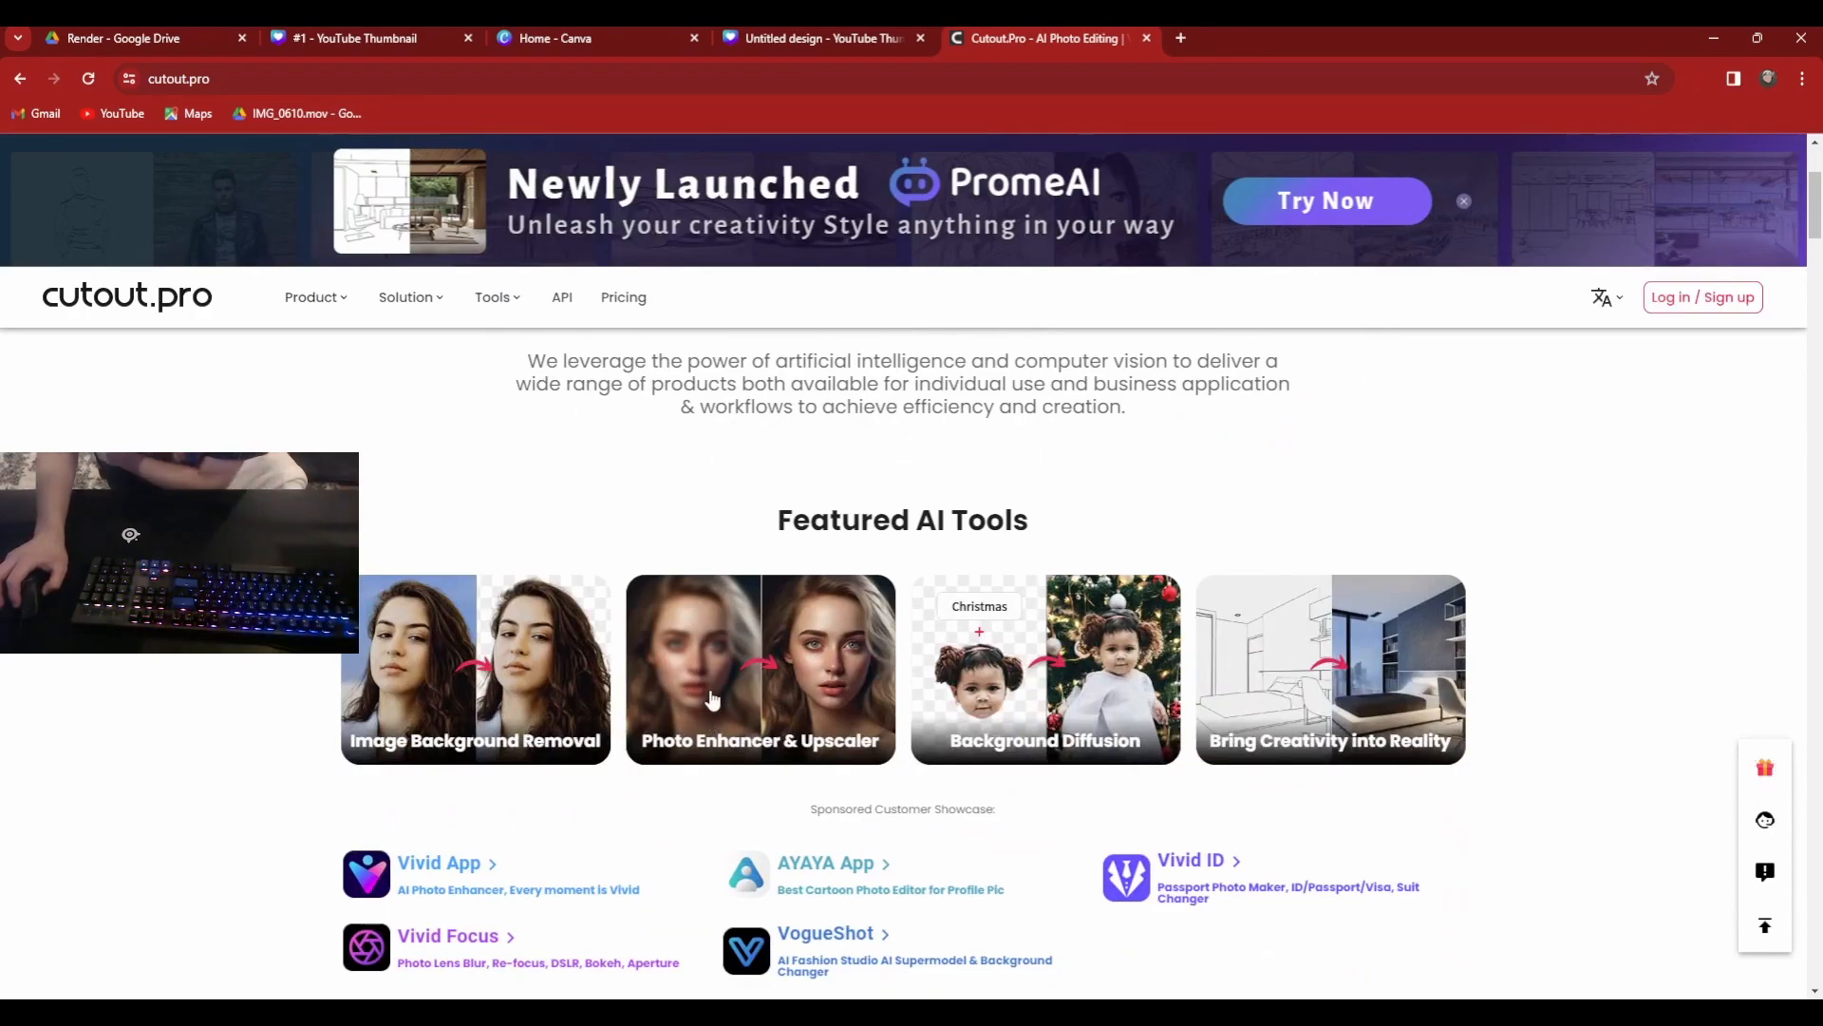
click(752, 659)
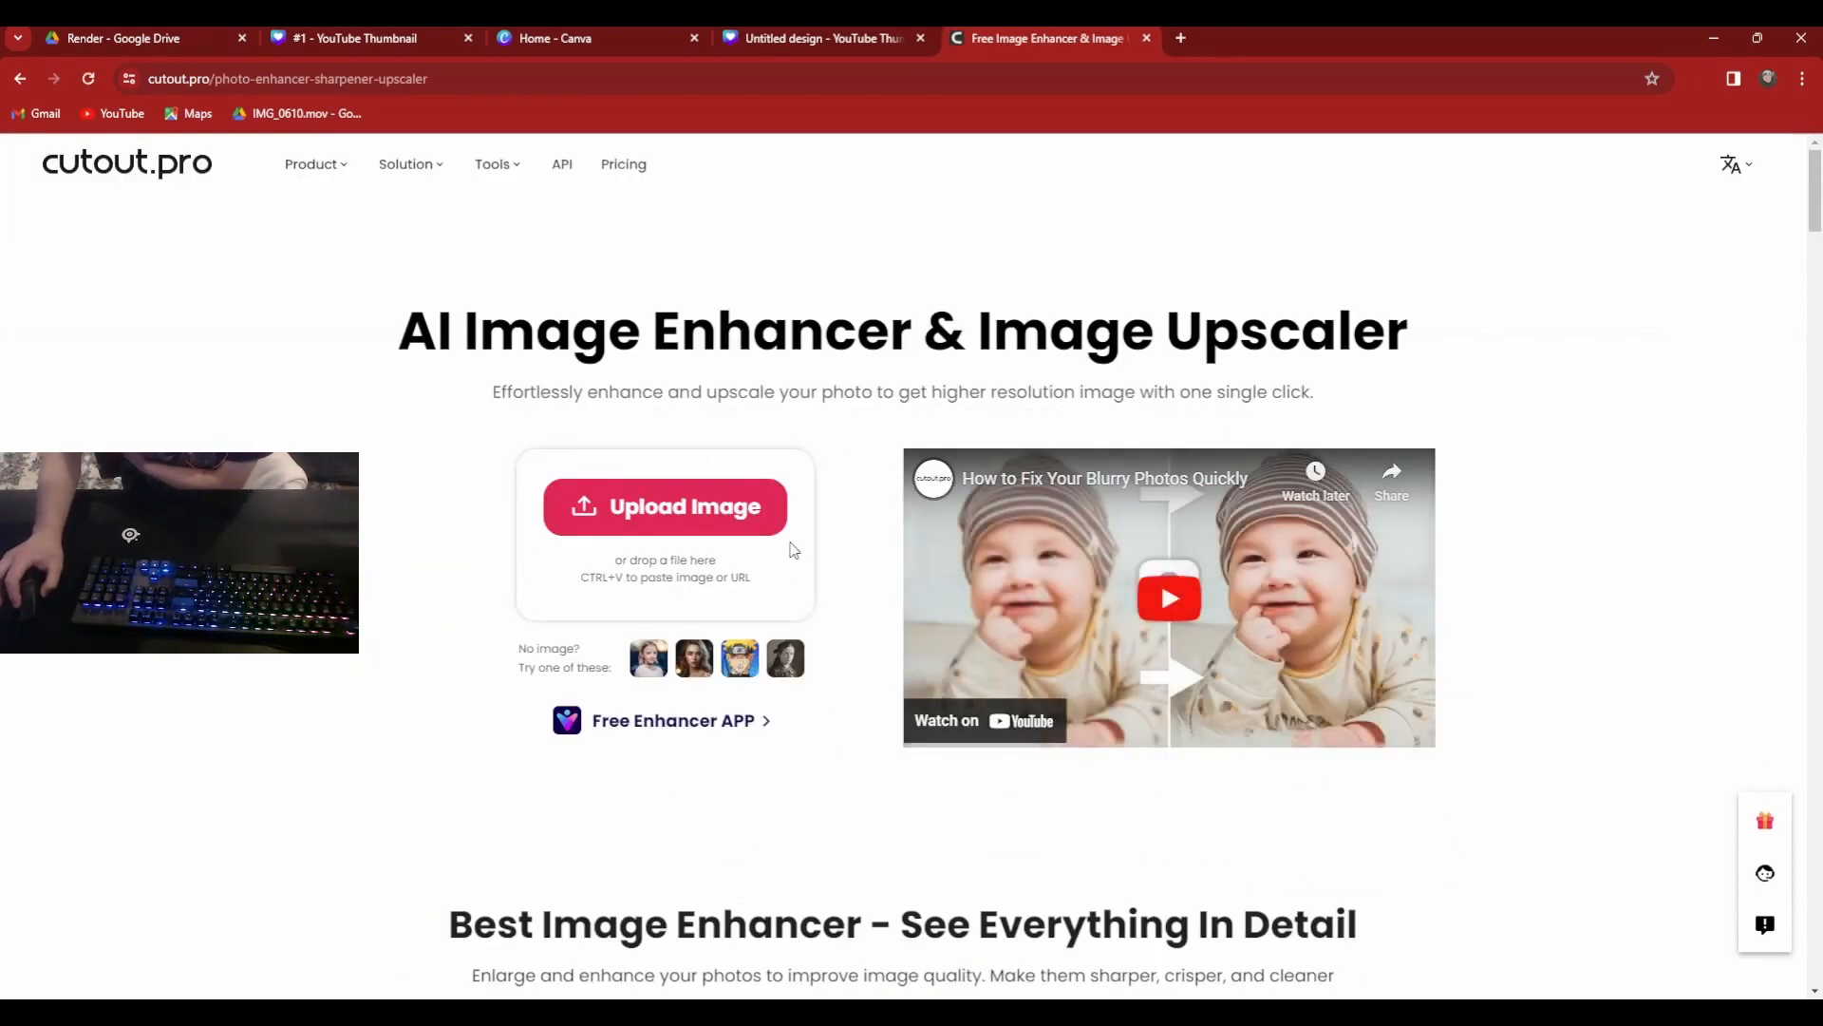
mouse_move(1751, 169)
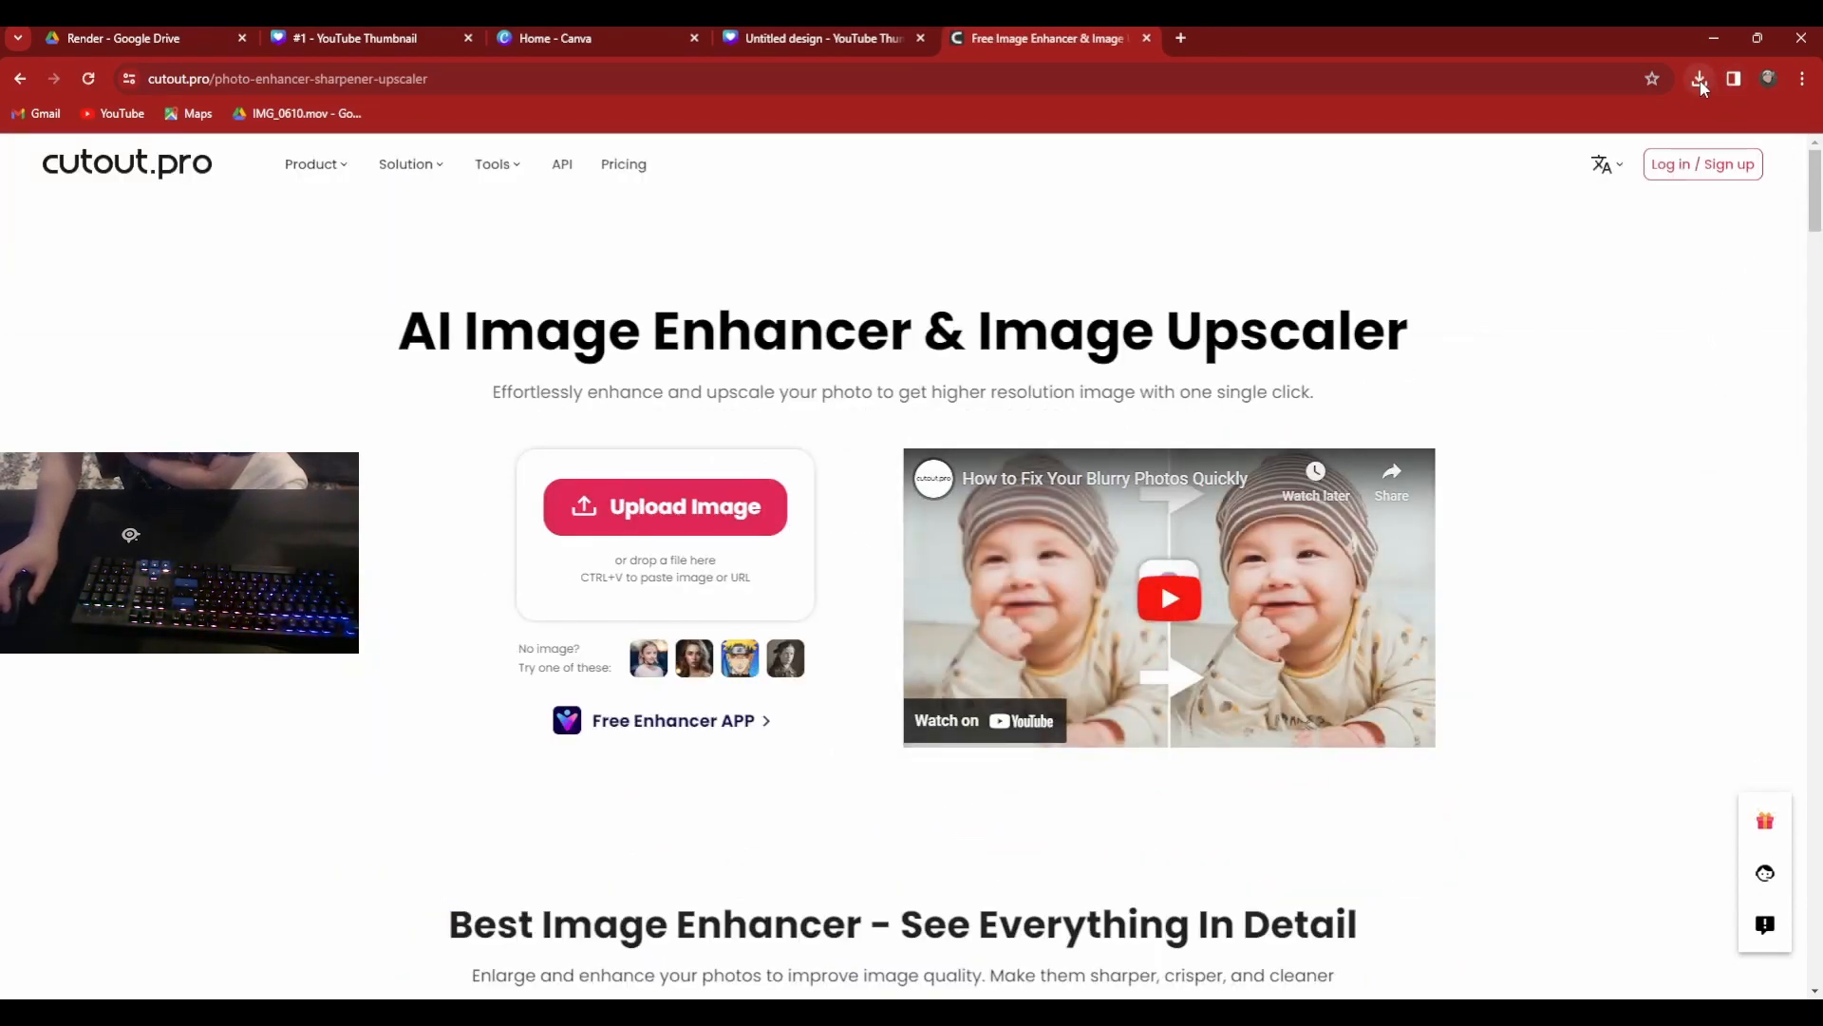
drag(1608, 163, 771, 465)
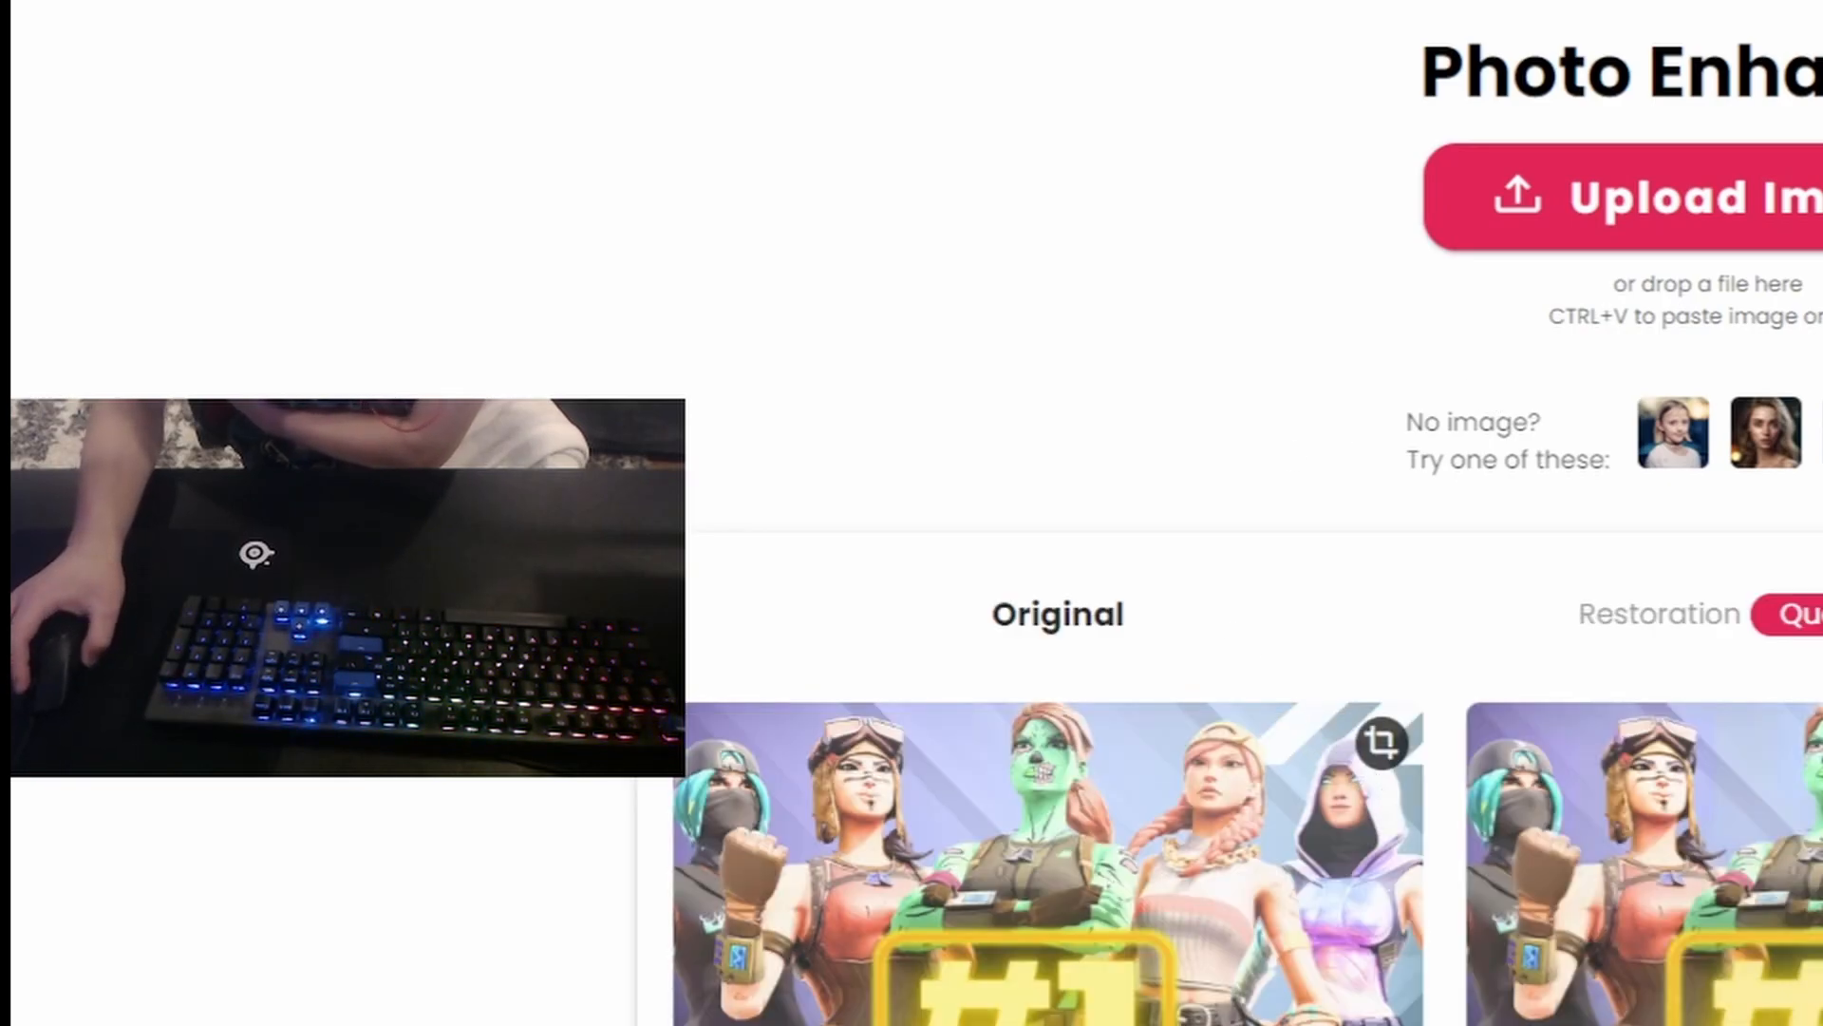
Compare the original and enhanced thumbnails, and download the free 1000 x 562 version of the enhanced image.
scroll(1536, 879, down, 5)
scroll(1535, 878, up, 5)
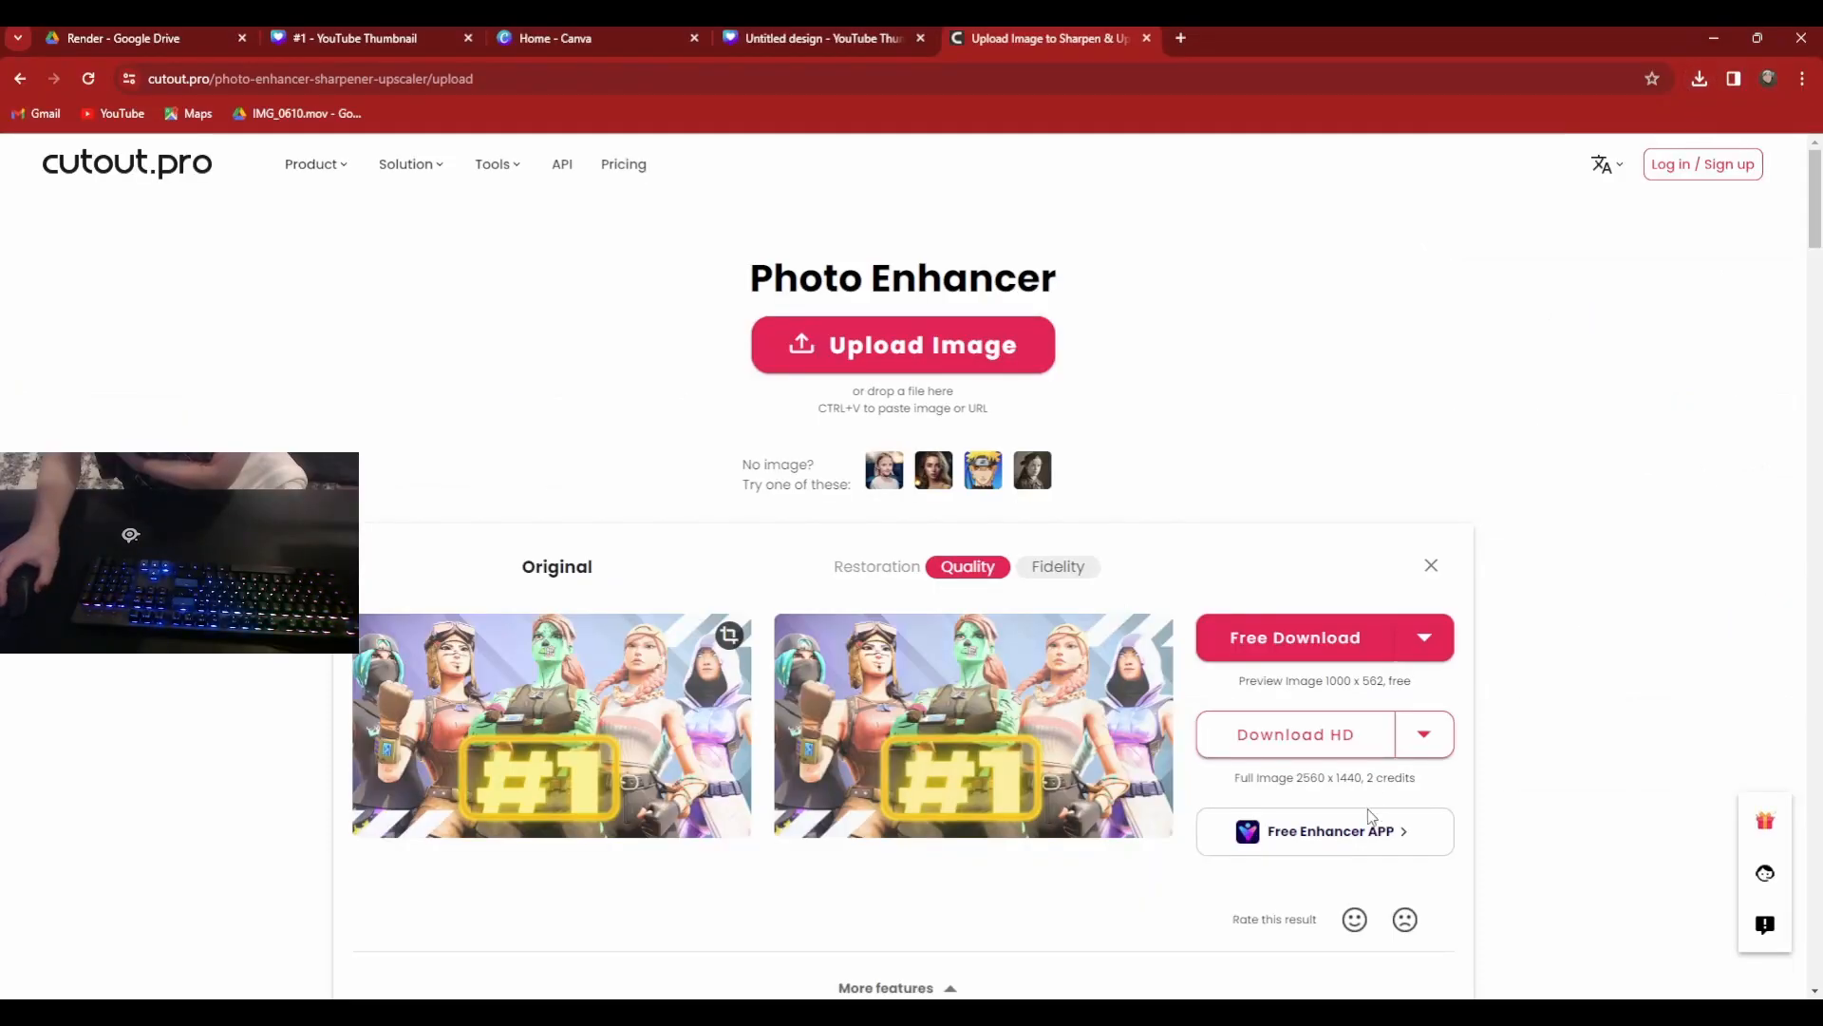
scroll(1038, 857, down, 5)
scroll(809, 852, up, 5)
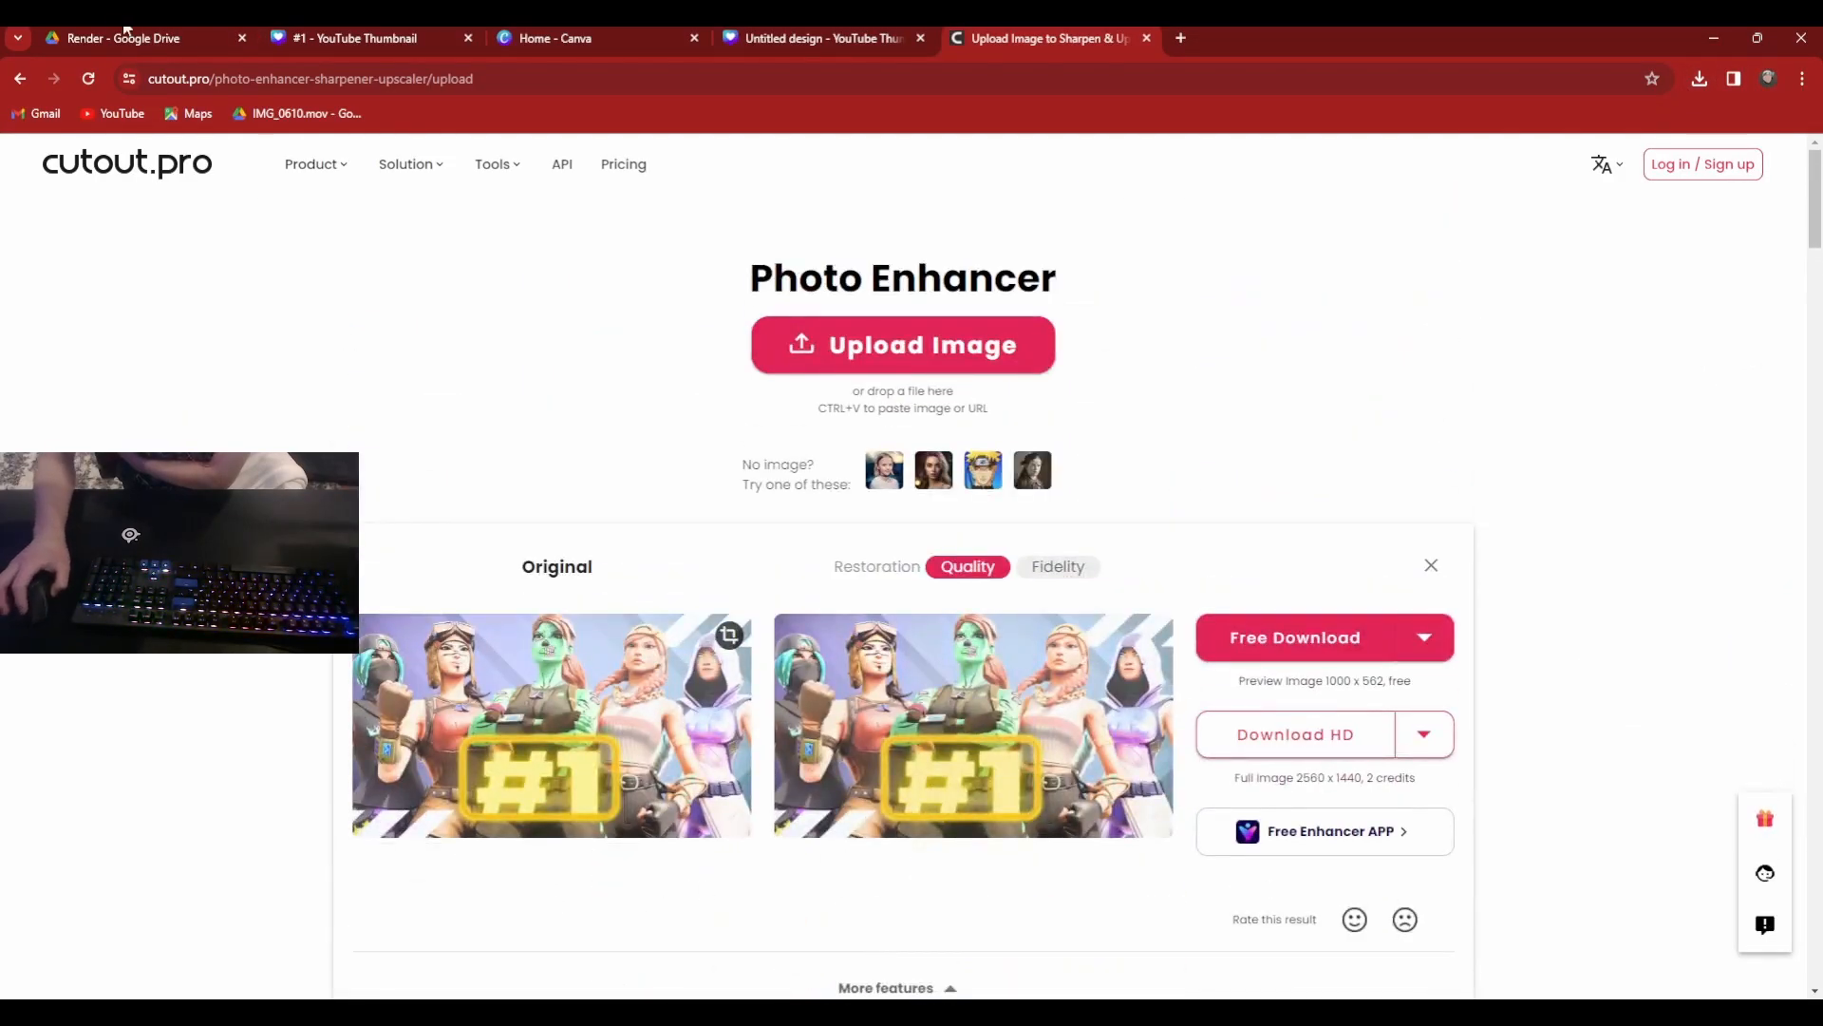
scroll(1200, 651, down, 5)
scroll(957, 928, up, 5)
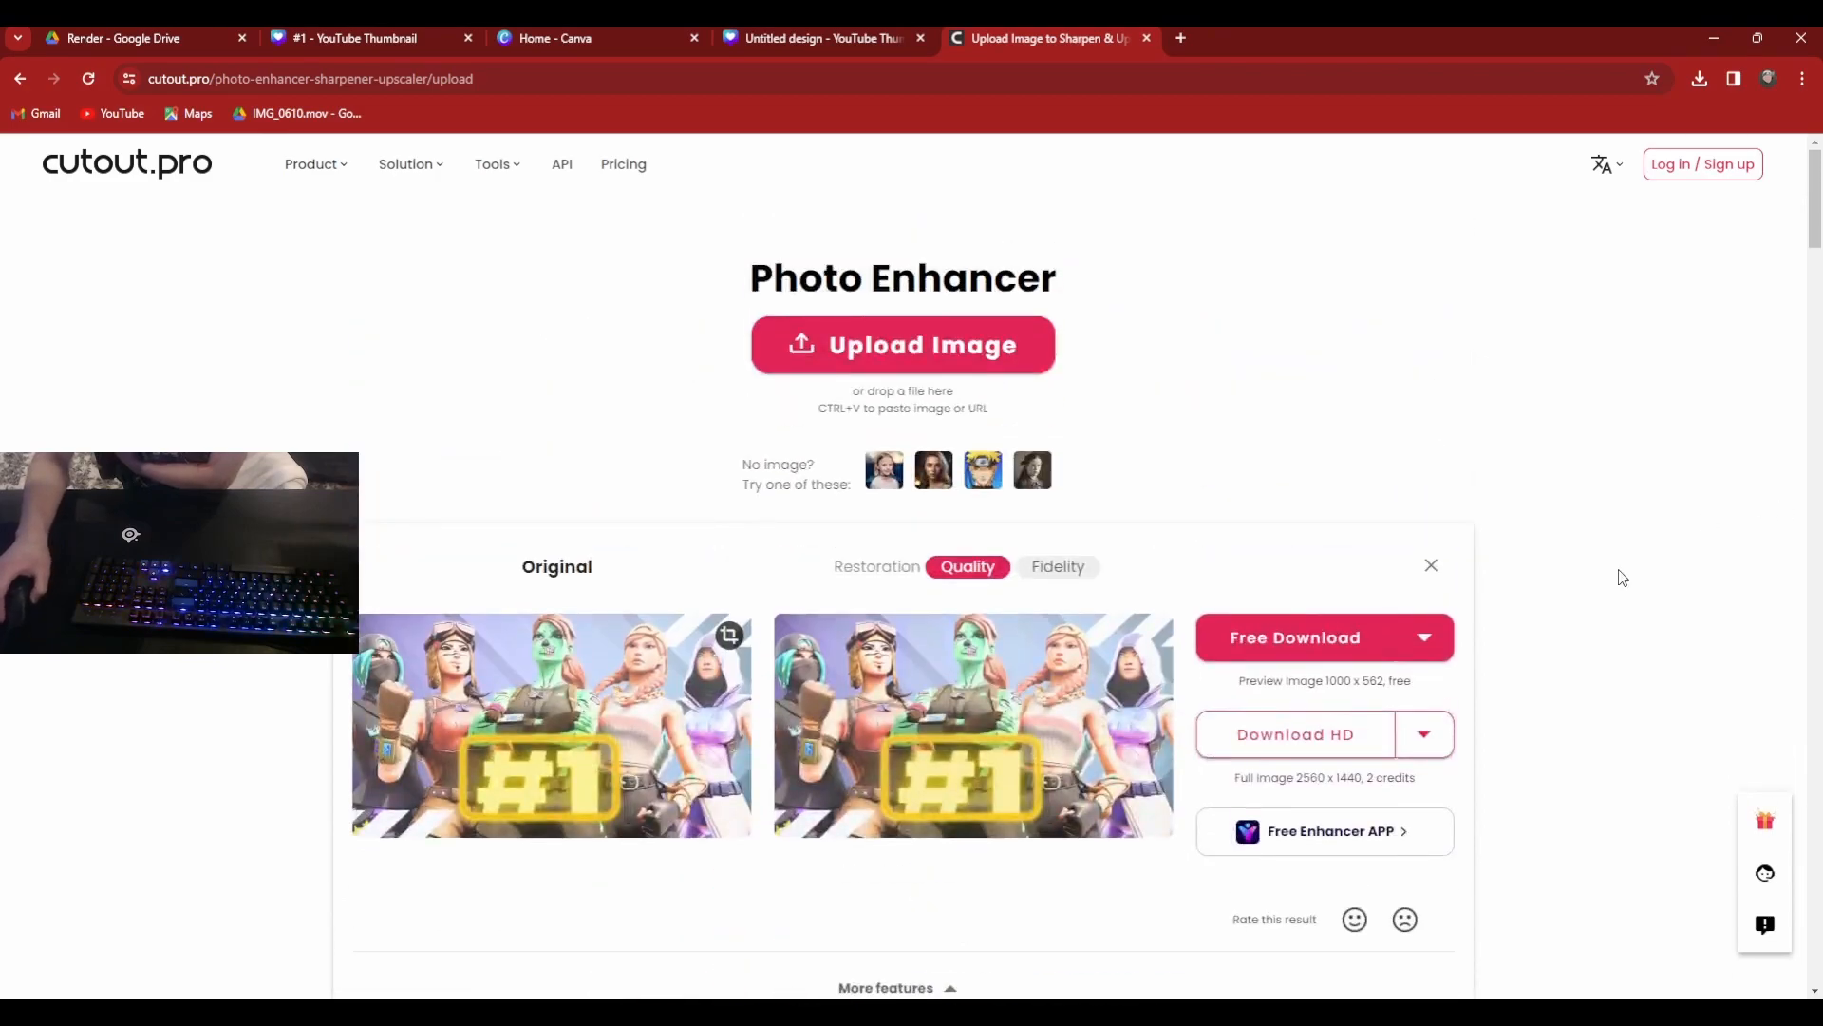
scroll(1293, 661, down, 5)
scroll(1293, 652, up, 5)
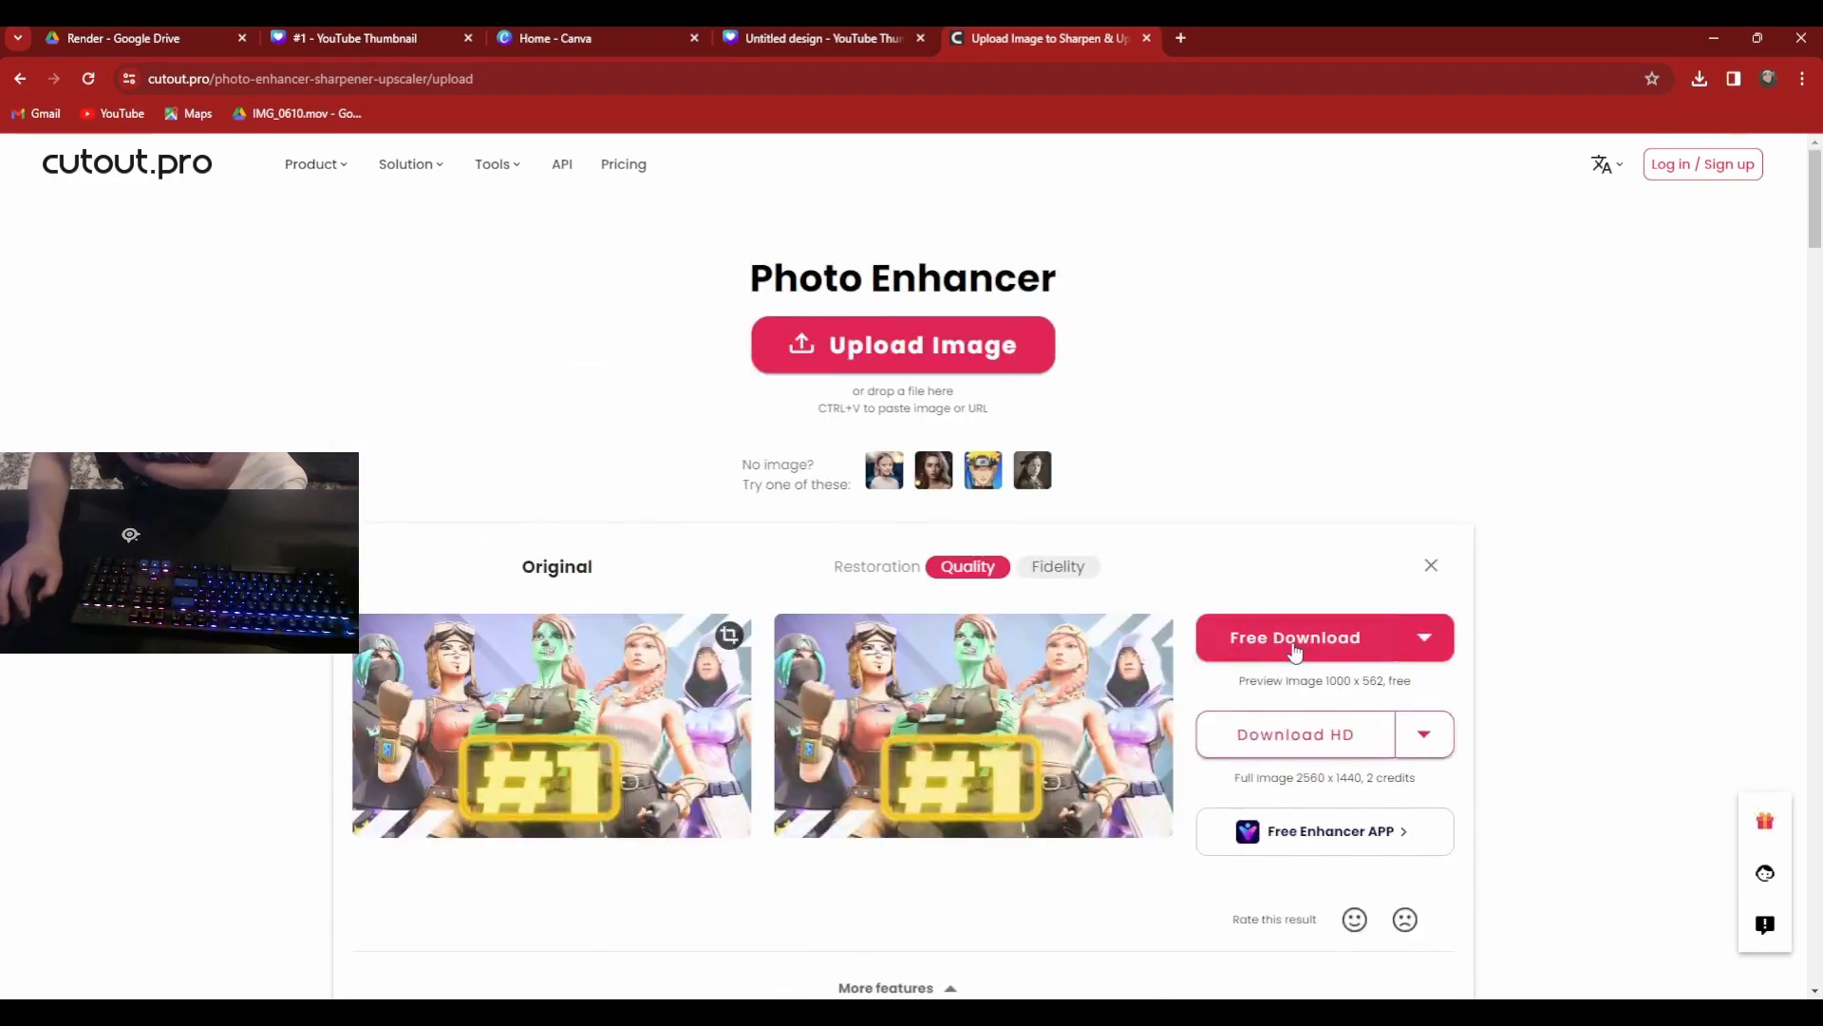
click(1295, 651)
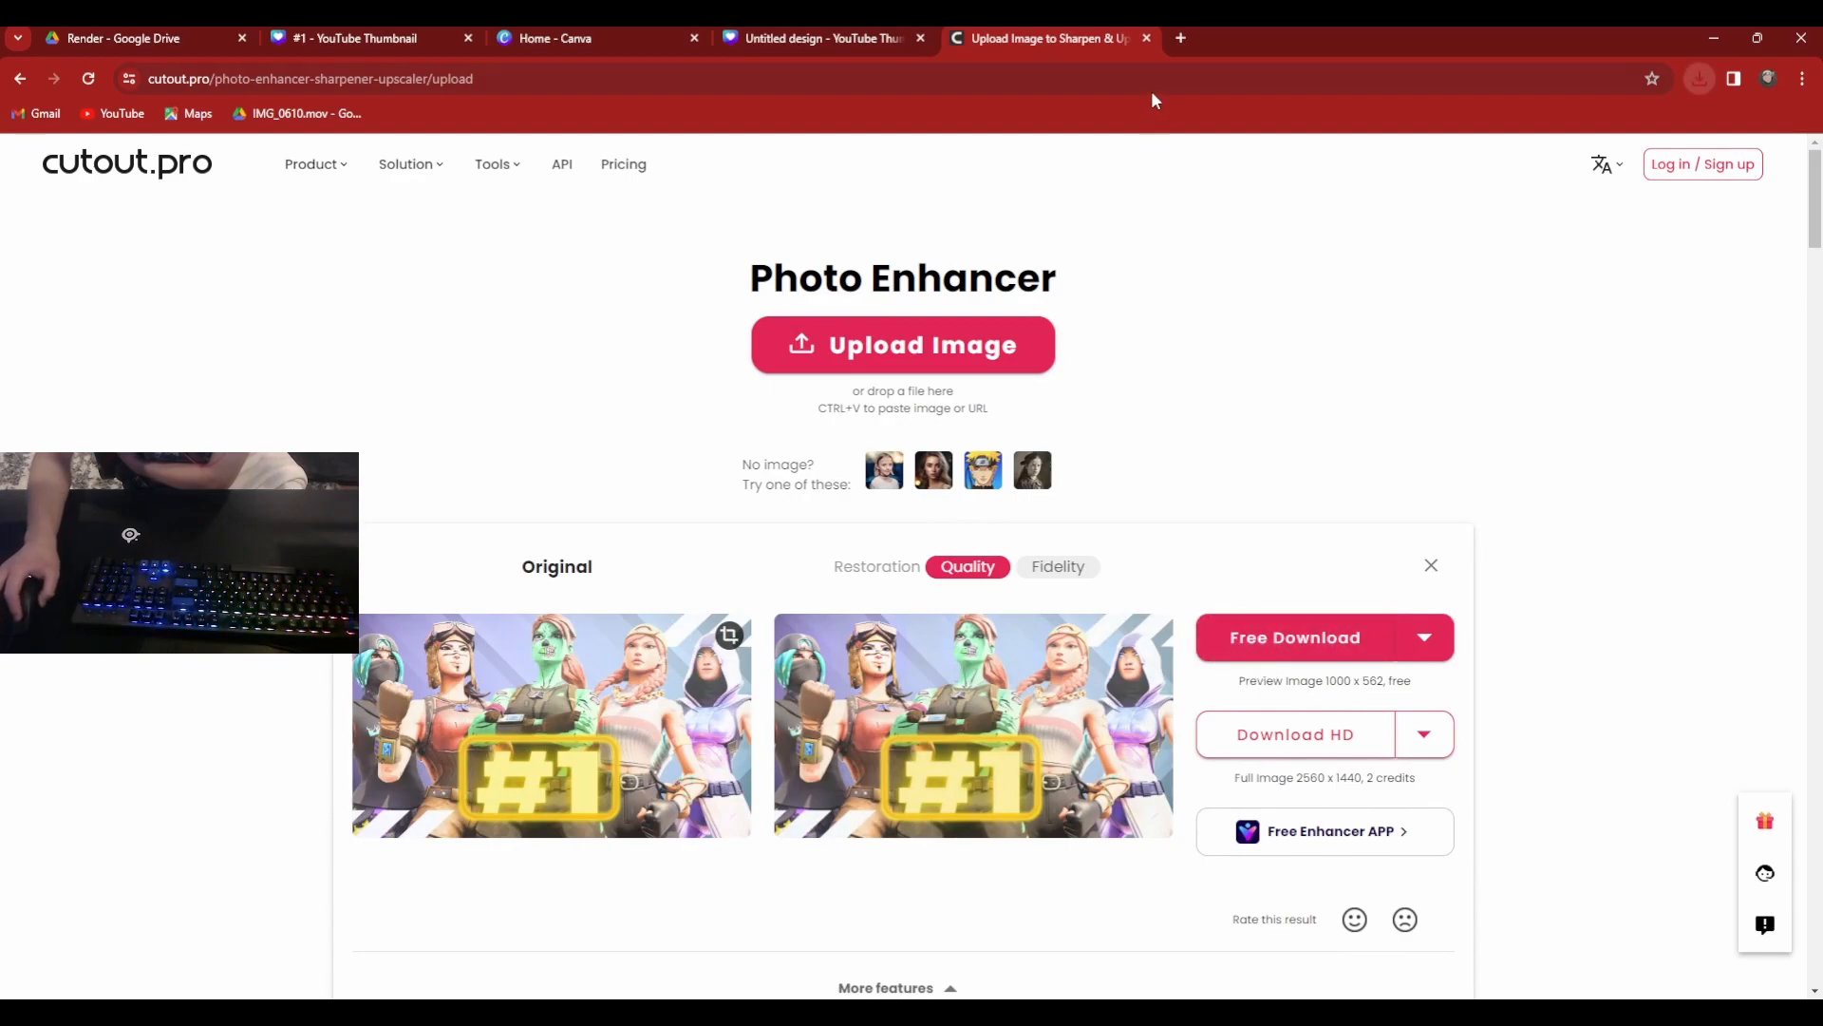